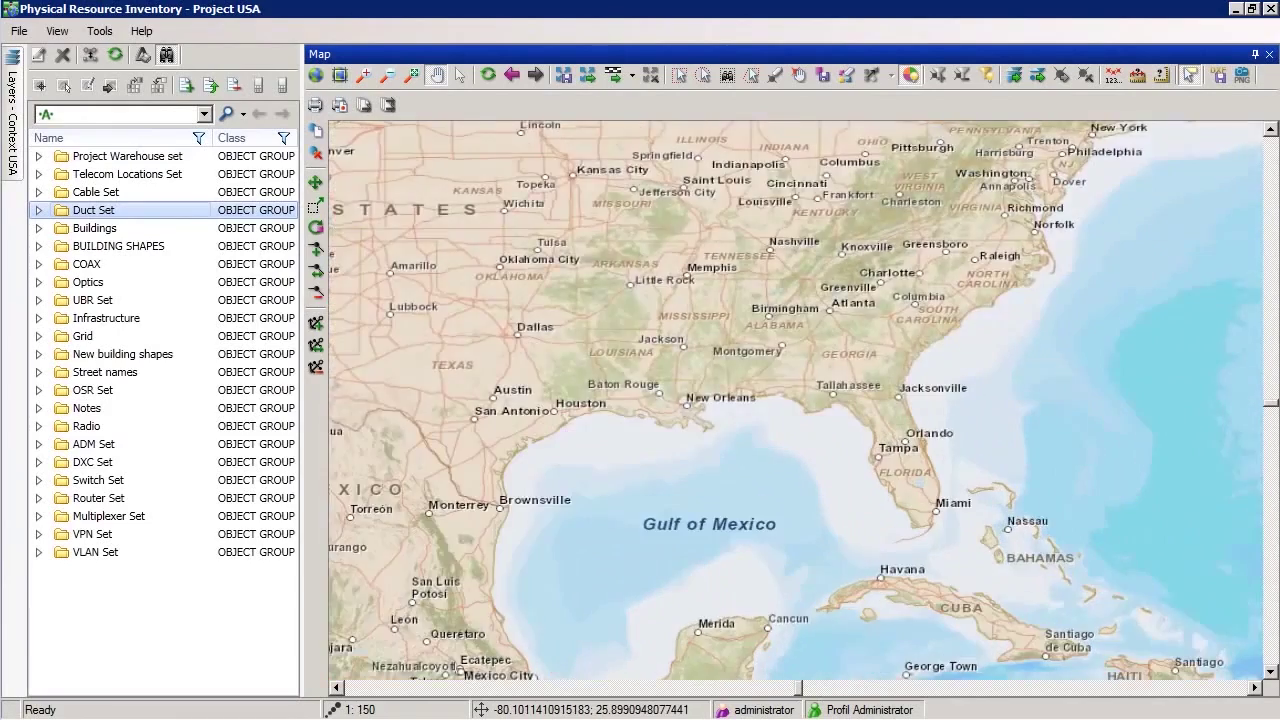
- Examine the map from the southeastern USA down to the street-level network around NW 13th St and NW 14th St in Miami
scroll(951, 533, up, 3)
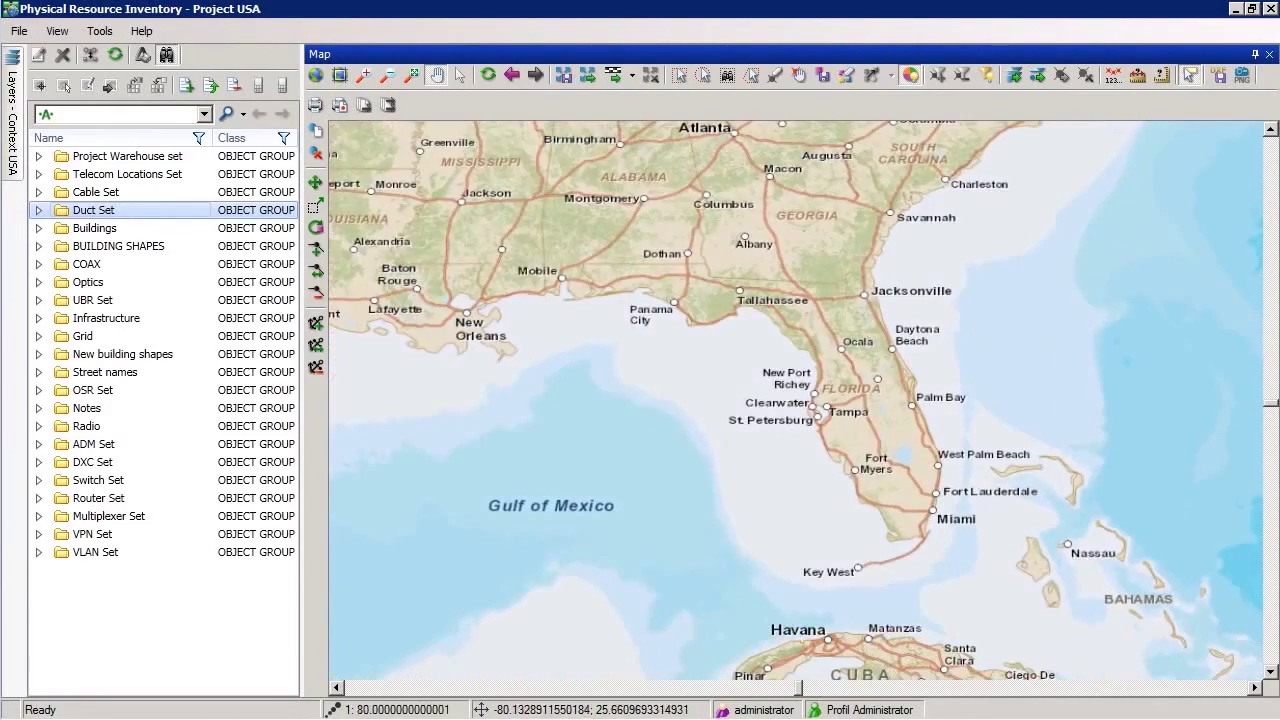
scroll(930, 500, up, 2)
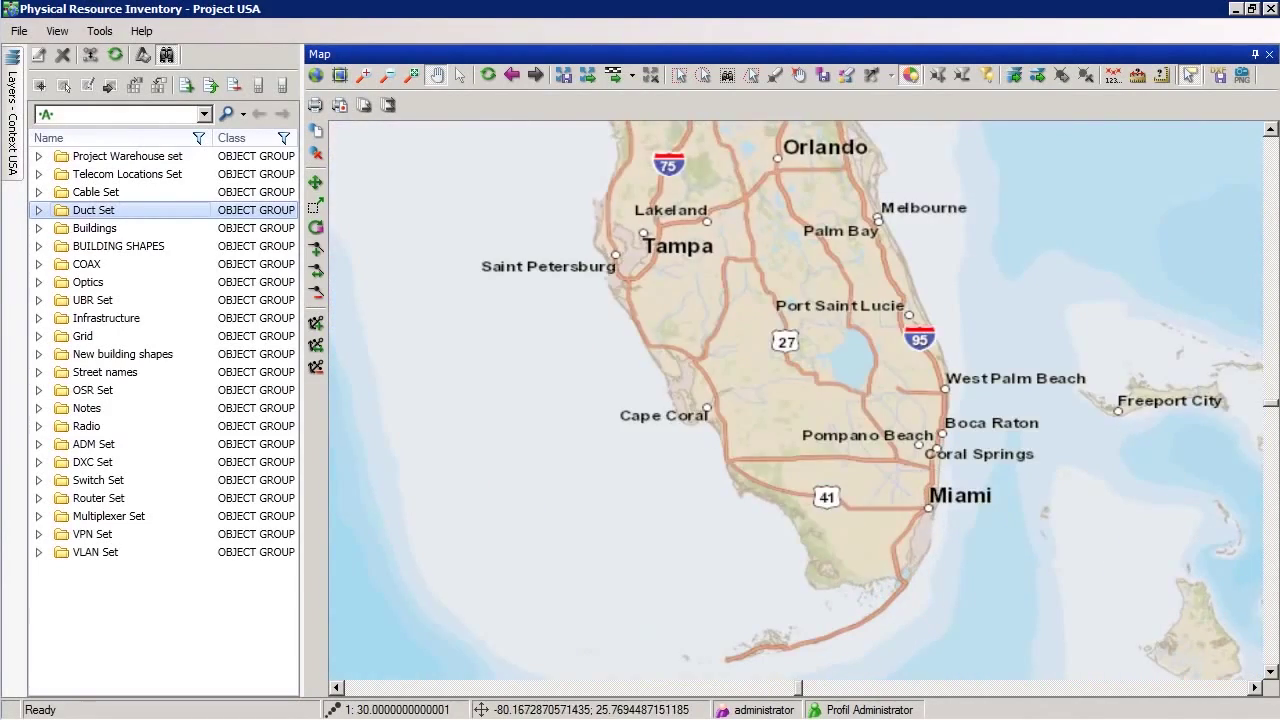
scroll(930, 495, up, 2)
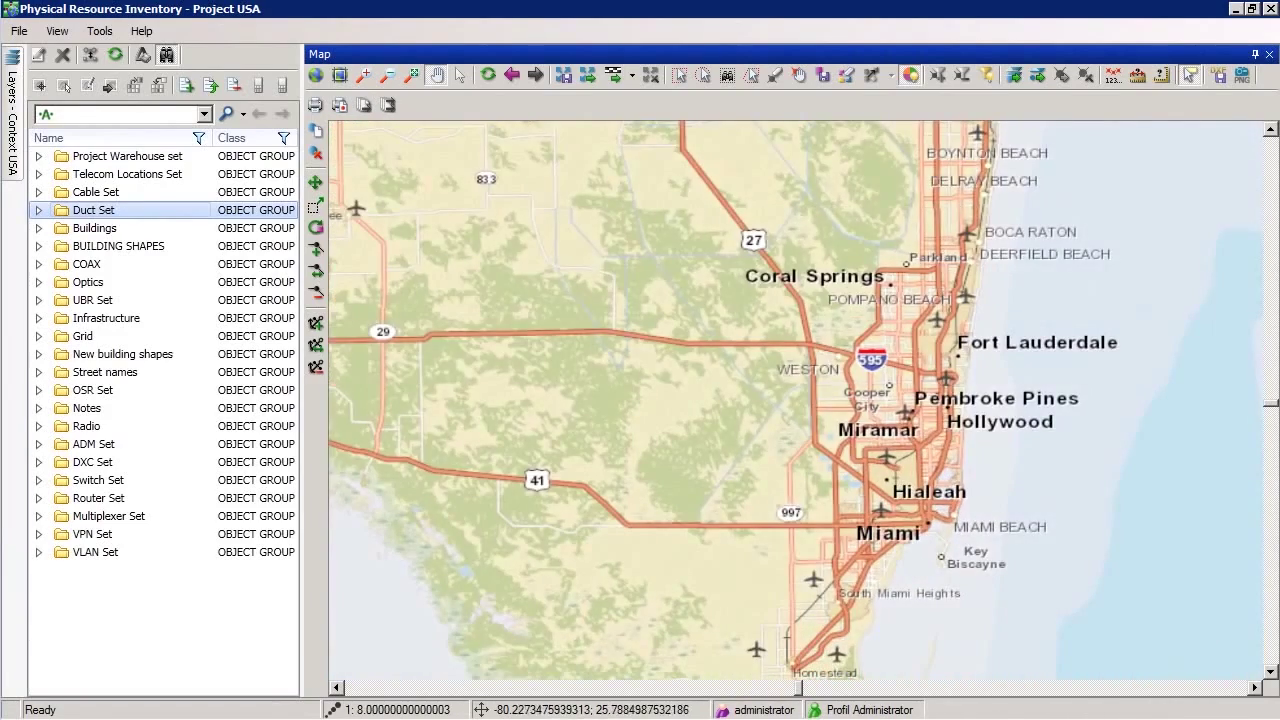
scroll(930, 495, up, 1)
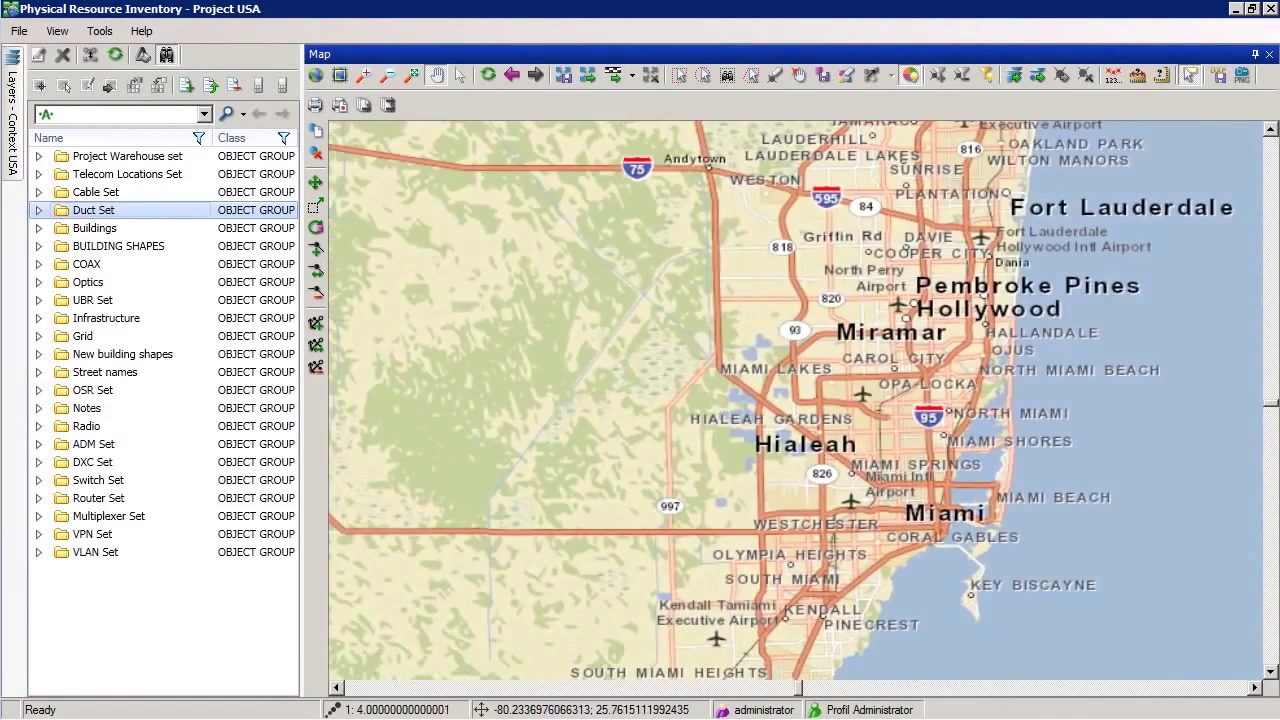
scroll(930, 500, up, 1)
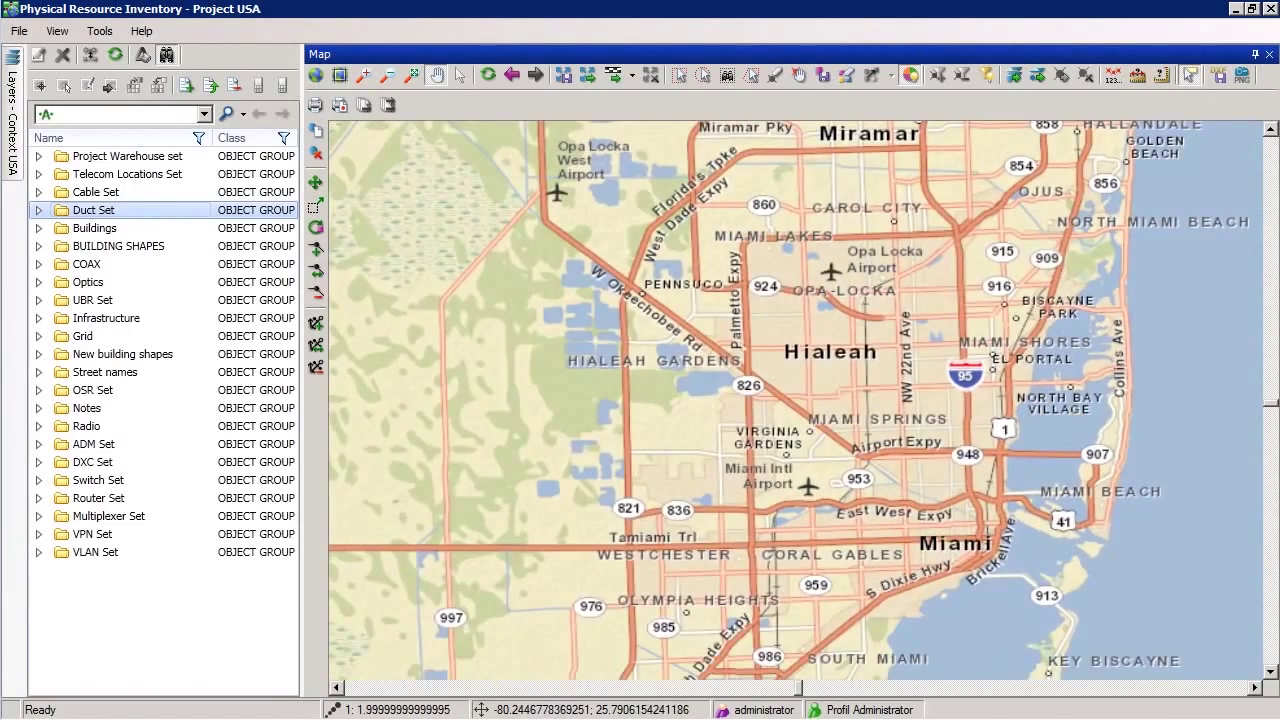
scroll(850, 490, up, 1)
scroll(890, 484, up, 1)
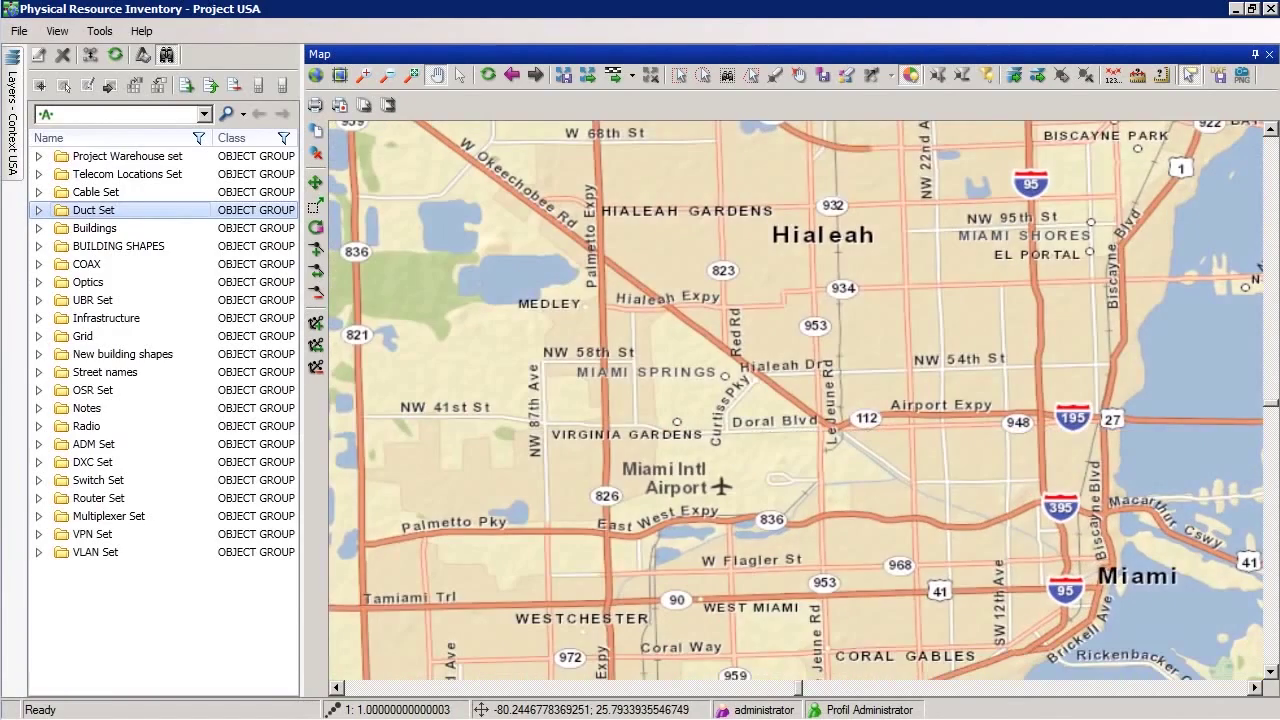
scroll(1109, 597, up, 2)
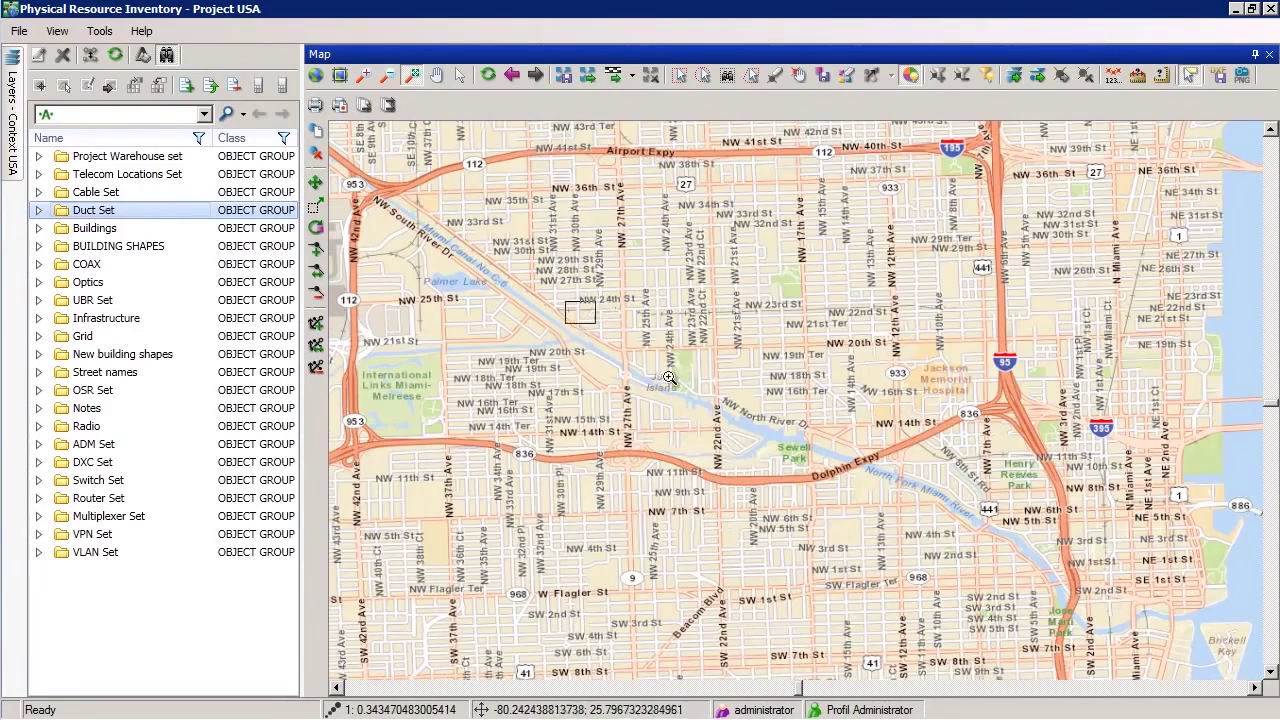
scroll(651, 317, up, 1)
scroll(745, 400, up, 1)
scroll(702, 355, up, 1)
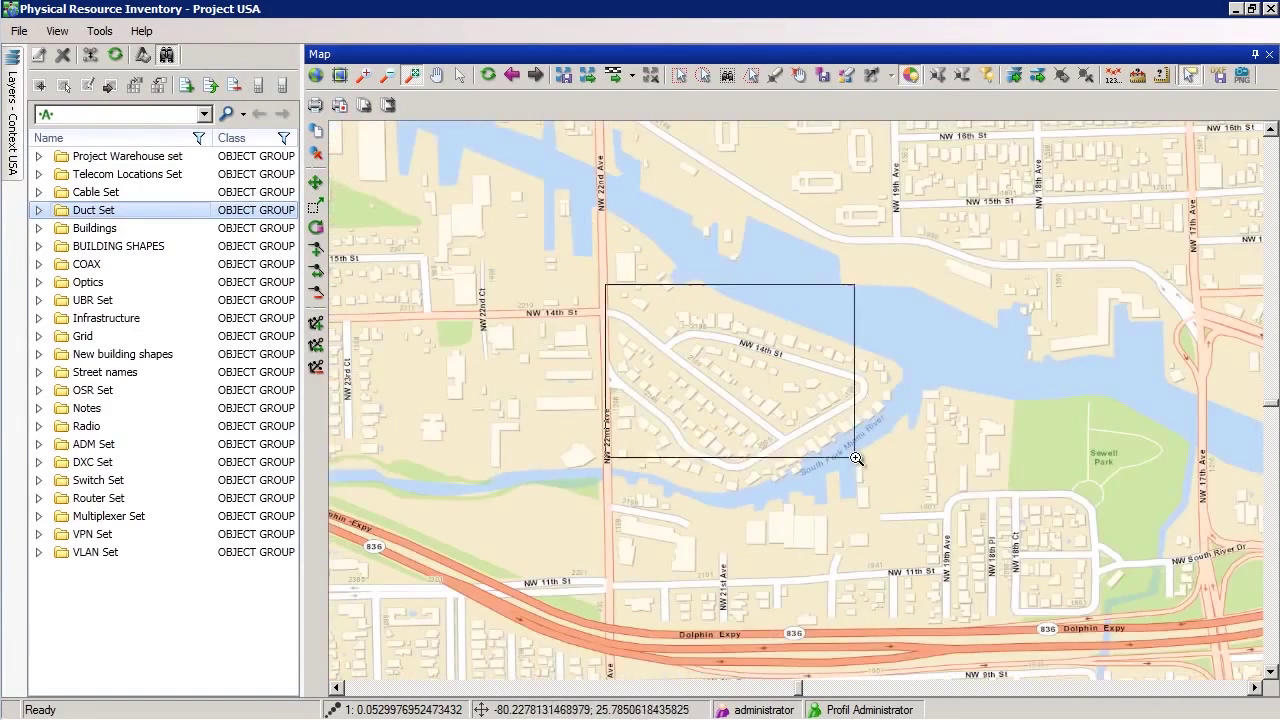
scroll(1112, 638, up, 1)
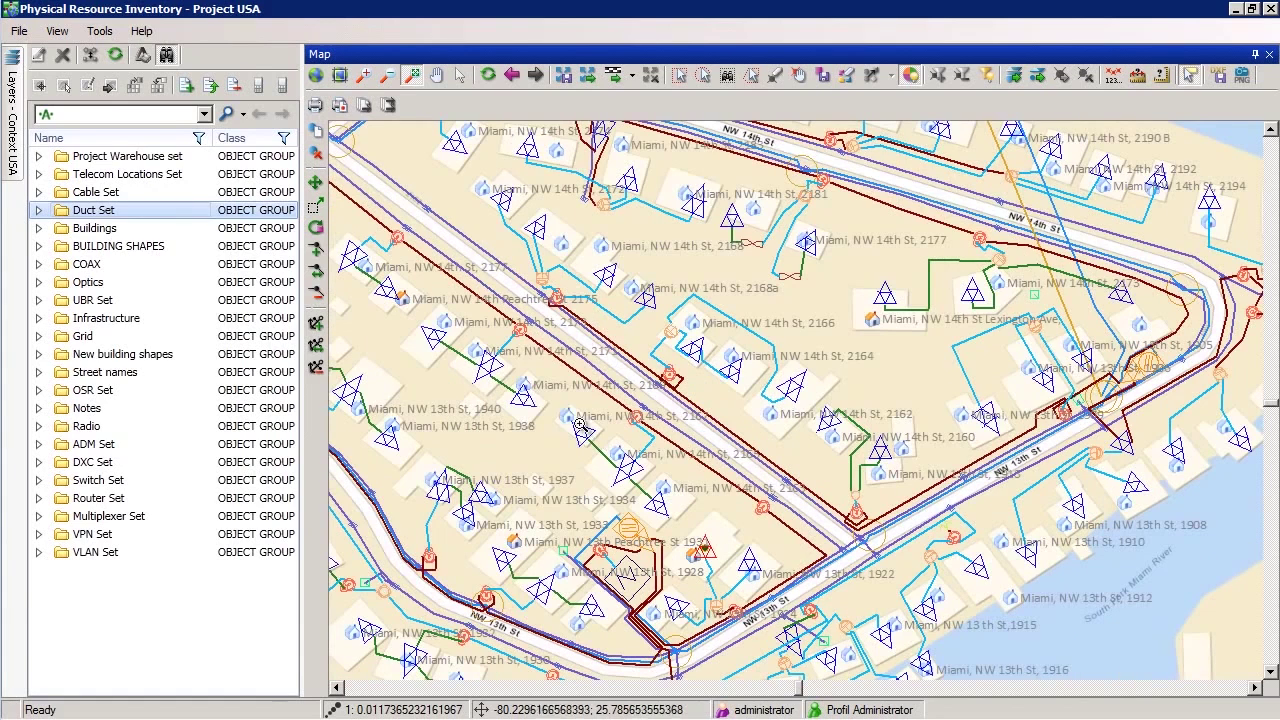
drag(475, 330, 931, 673)
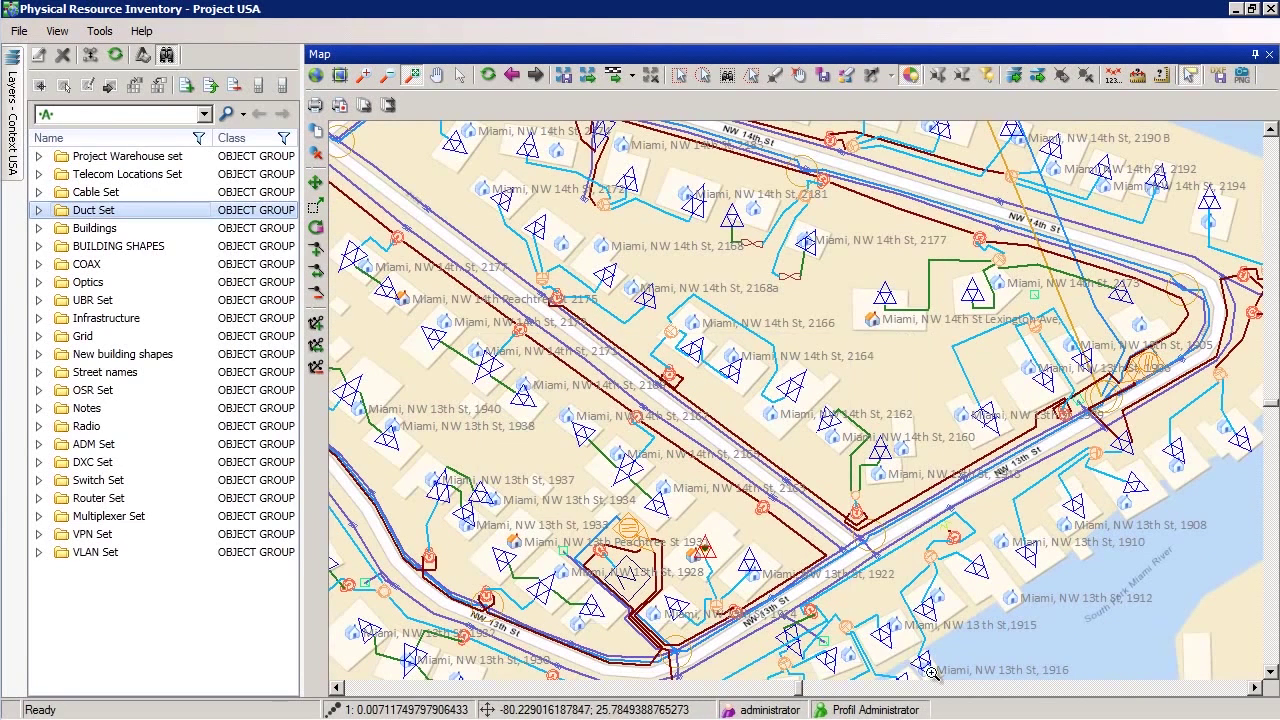
- Show the optical network expansion for the optical node on NW 13th Street in Miami and expand its whole element tree
click(735, 385)
right_click(740, 385)
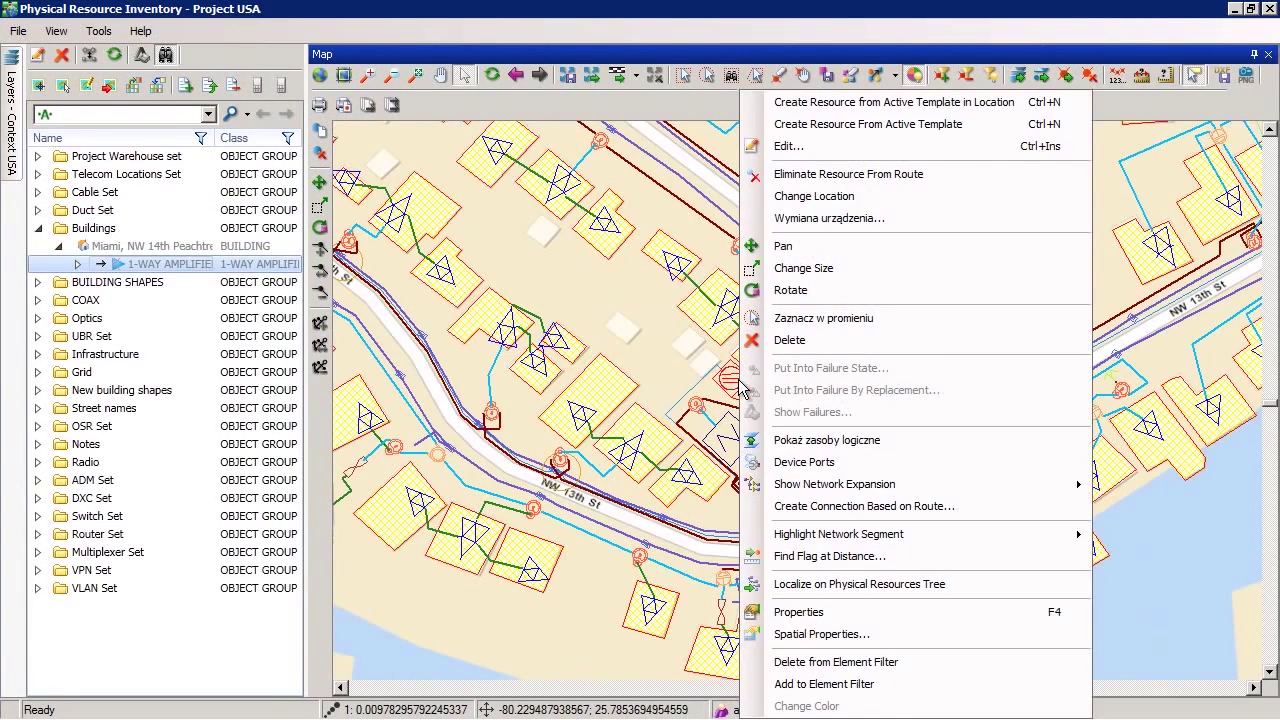
mouse_move(834, 488)
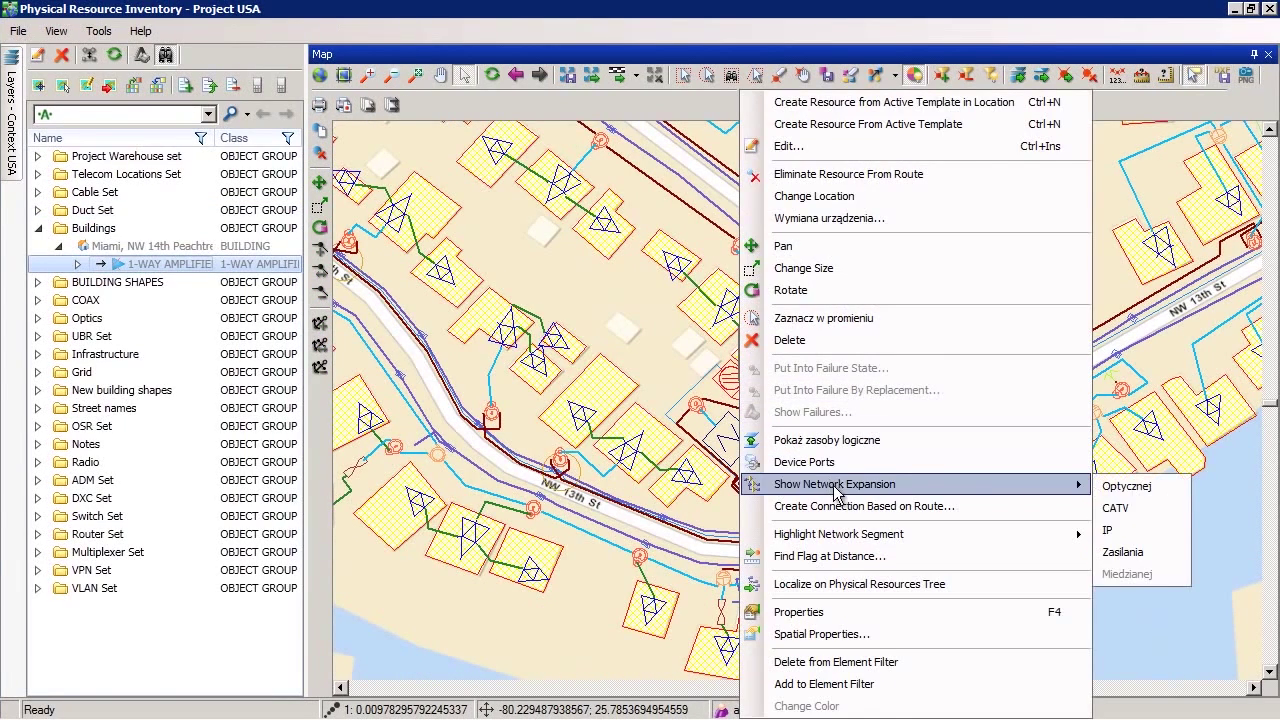
click(1137, 488)
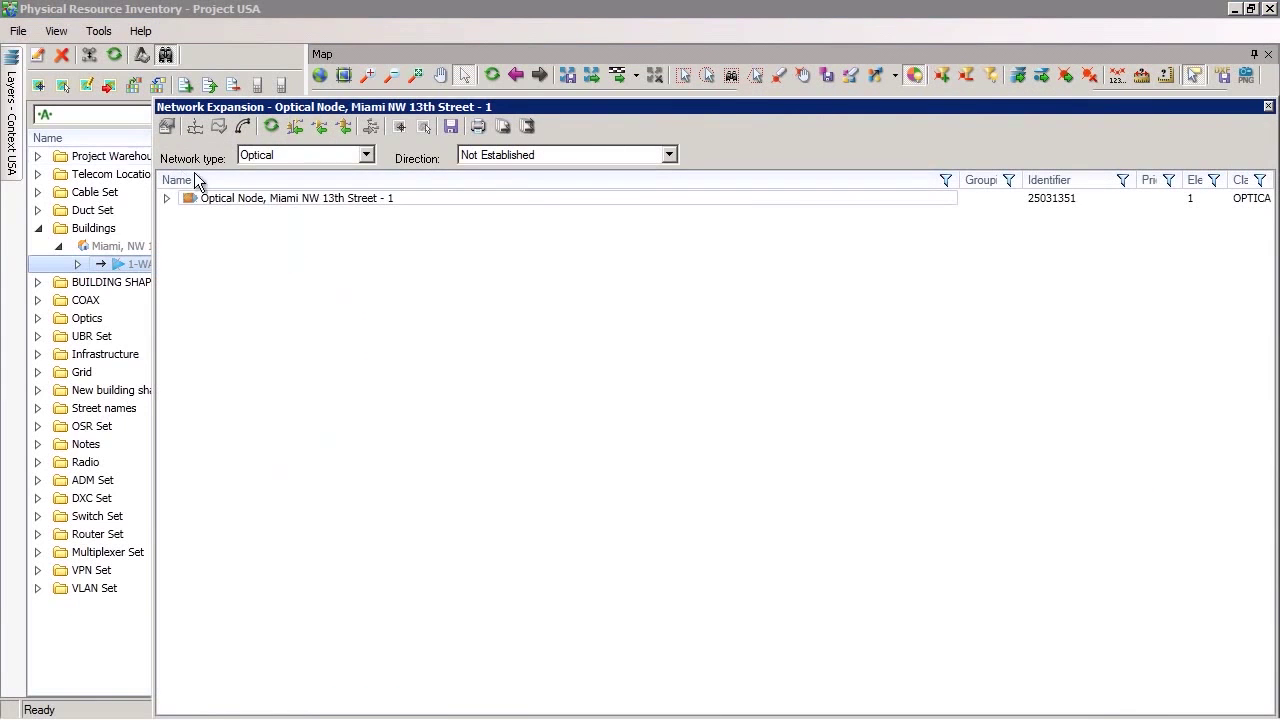
click(295, 128)
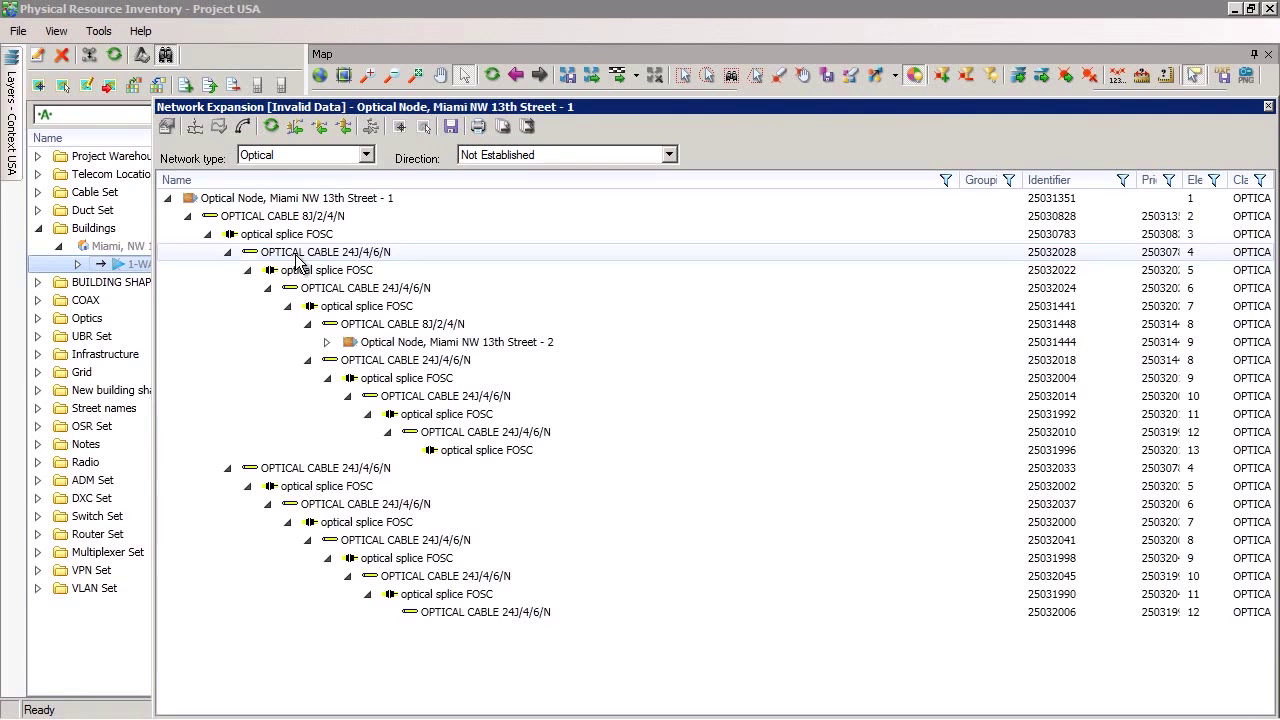
- Show the trail topology for all elements of the expansion, from the first optical node to the last optical cable
click(296, 200)
shift+click(486, 614)
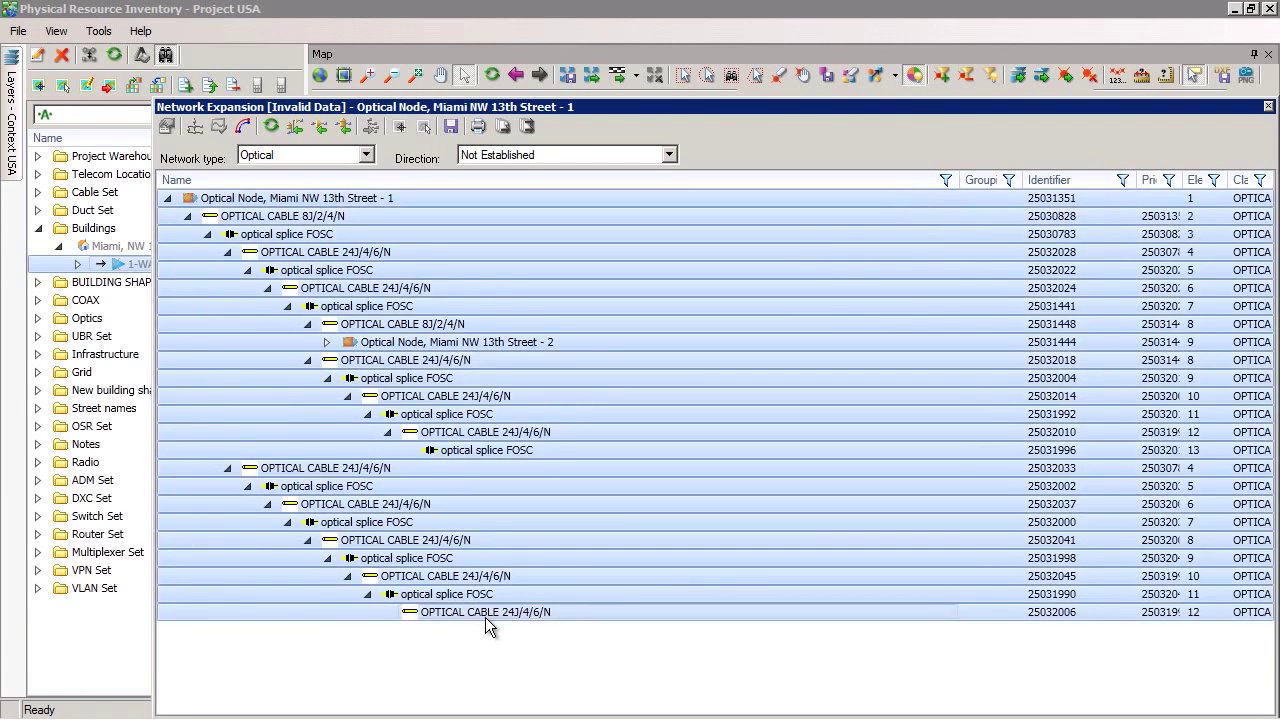
click(241, 127)
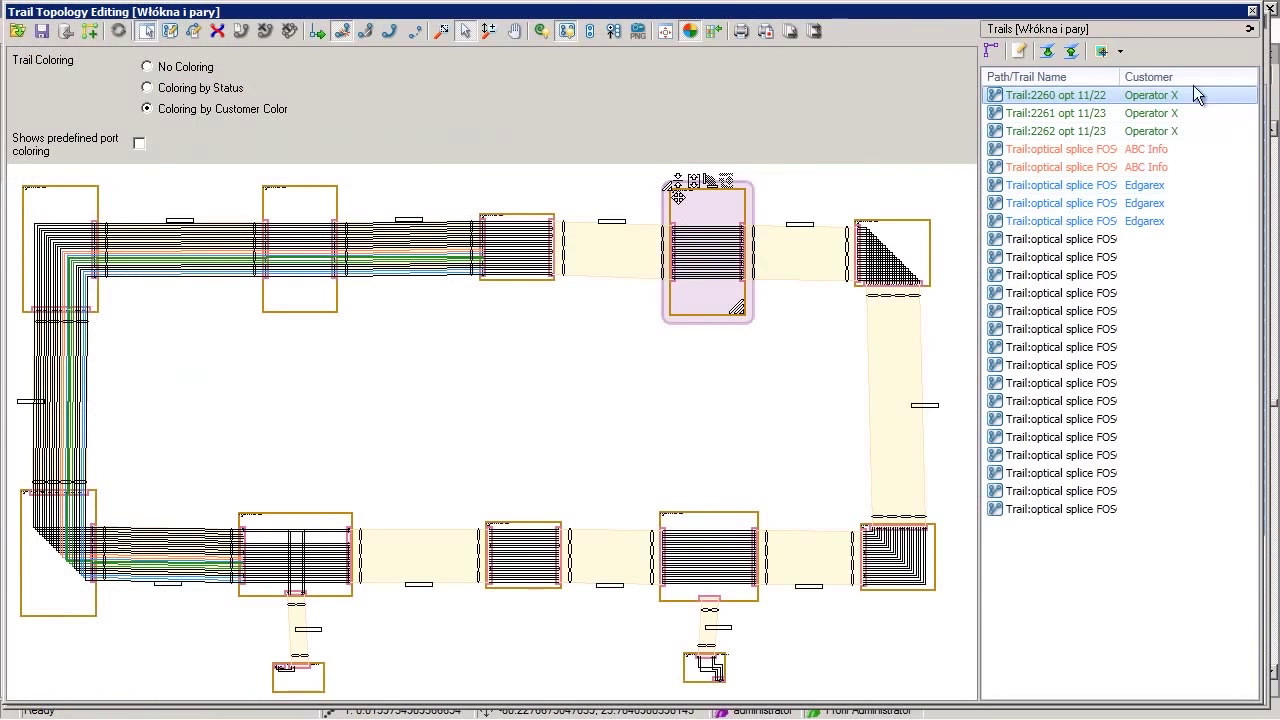
- Examine the customer-coloured fibres of an OPTICAL CABLE 24J/4/6/N and the port connections of Optical Node, Miami NW 13th Street - 1
click(1045, 97)
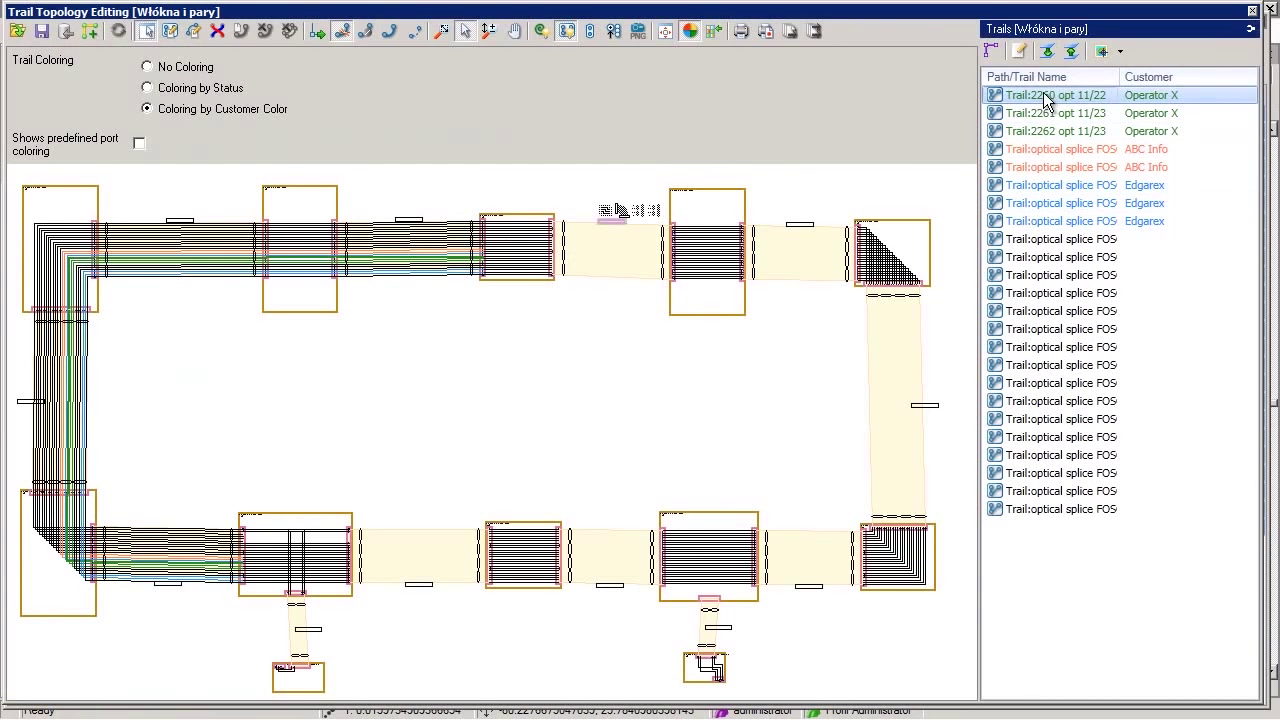
click(209, 208)
scroll(209, 215, up, 5)
scroll(209, 213, up, 1)
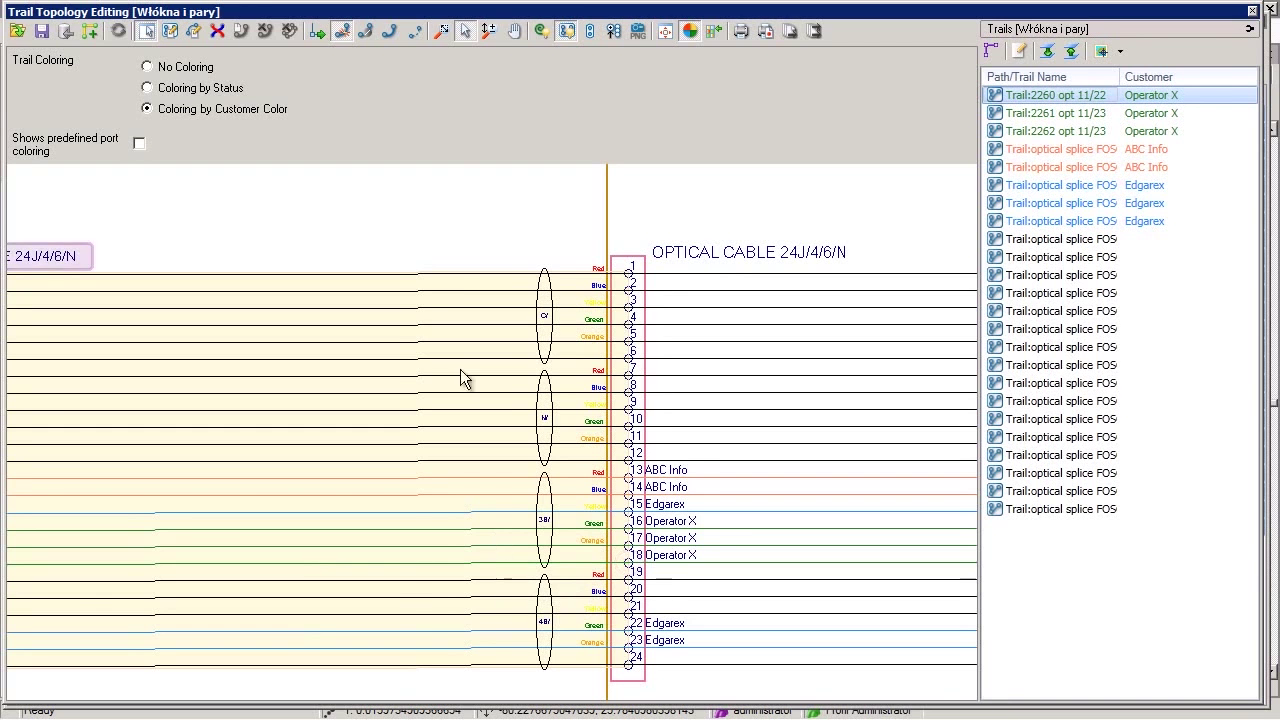
scroll(444, 214, down, 5)
scroll(549, 307, down, 2)
drag(291, 657, 323, 610)
scroll(689, 497, down, 2)
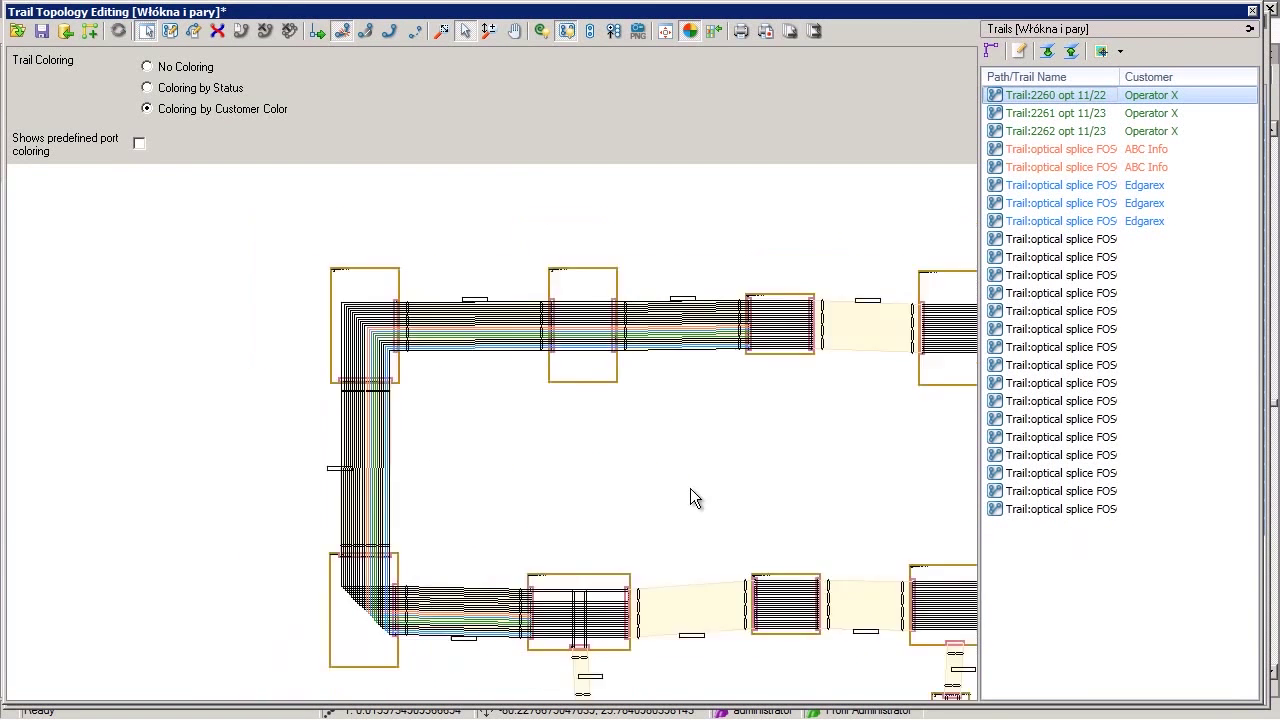
scroll(585, 630, up, 3)
scroll(585, 632, up, 5)
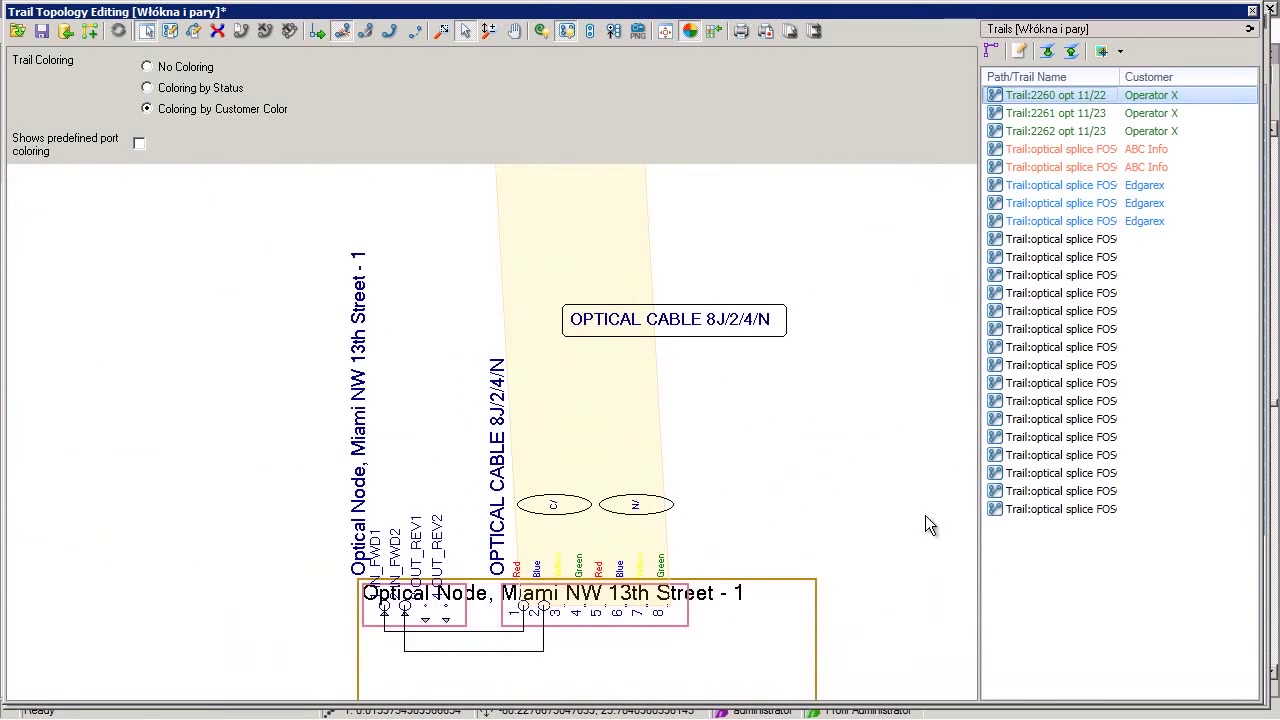
scroll(880, 530, down, 5)
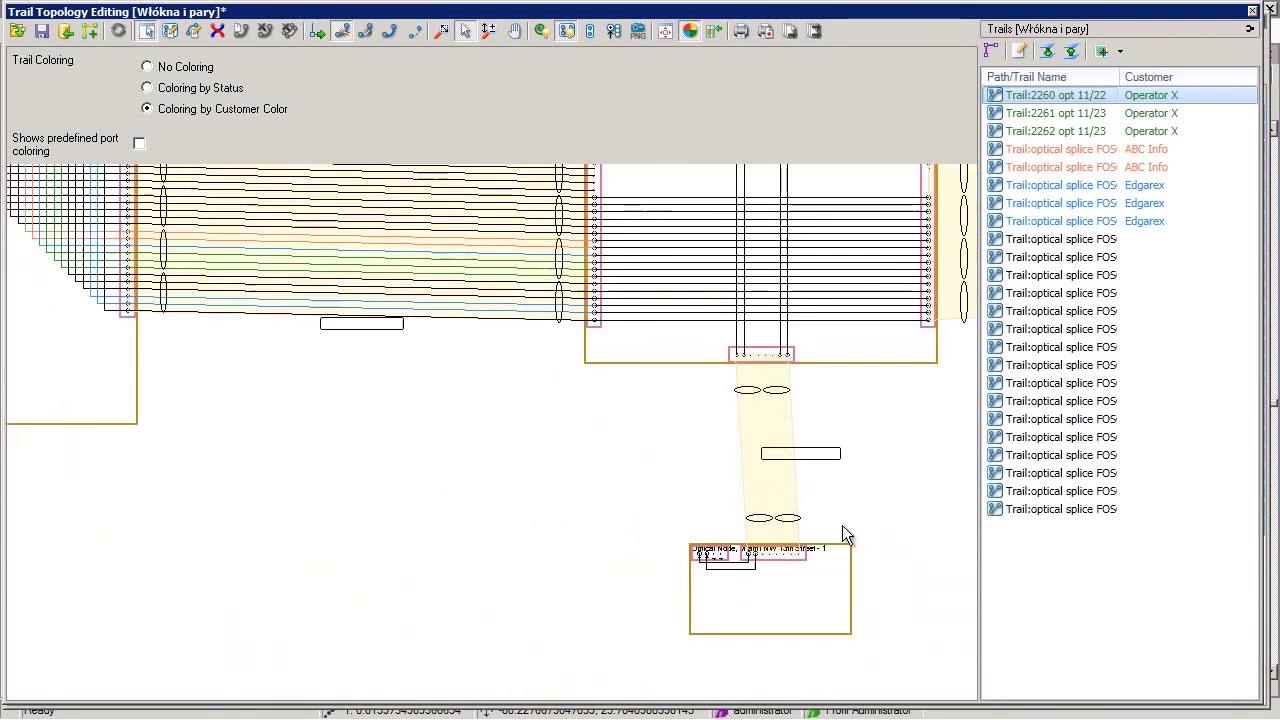
- Open the ports configuration of the optical splice FOSC that feeds Optical Node, Miami NW 13th Street - 1
scroll(727, 285, up, 3)
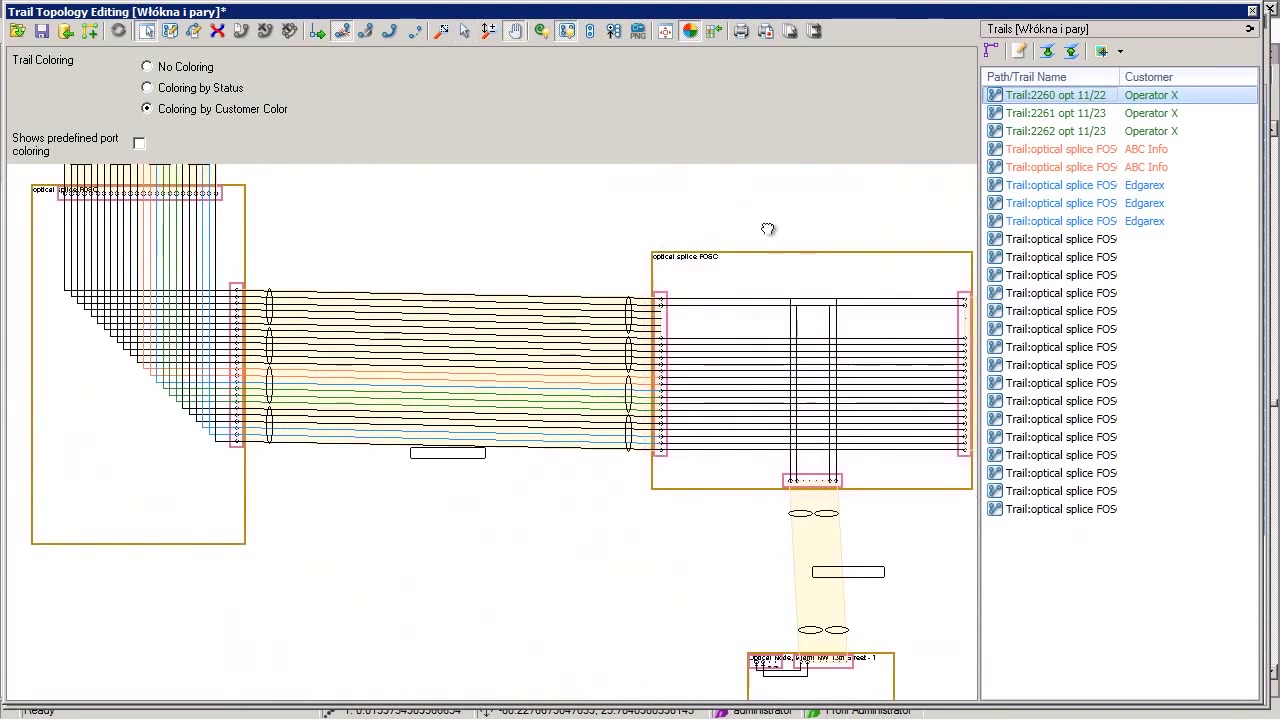
drag(766, 223, 621, 222)
click(465, 31)
click(642, 265)
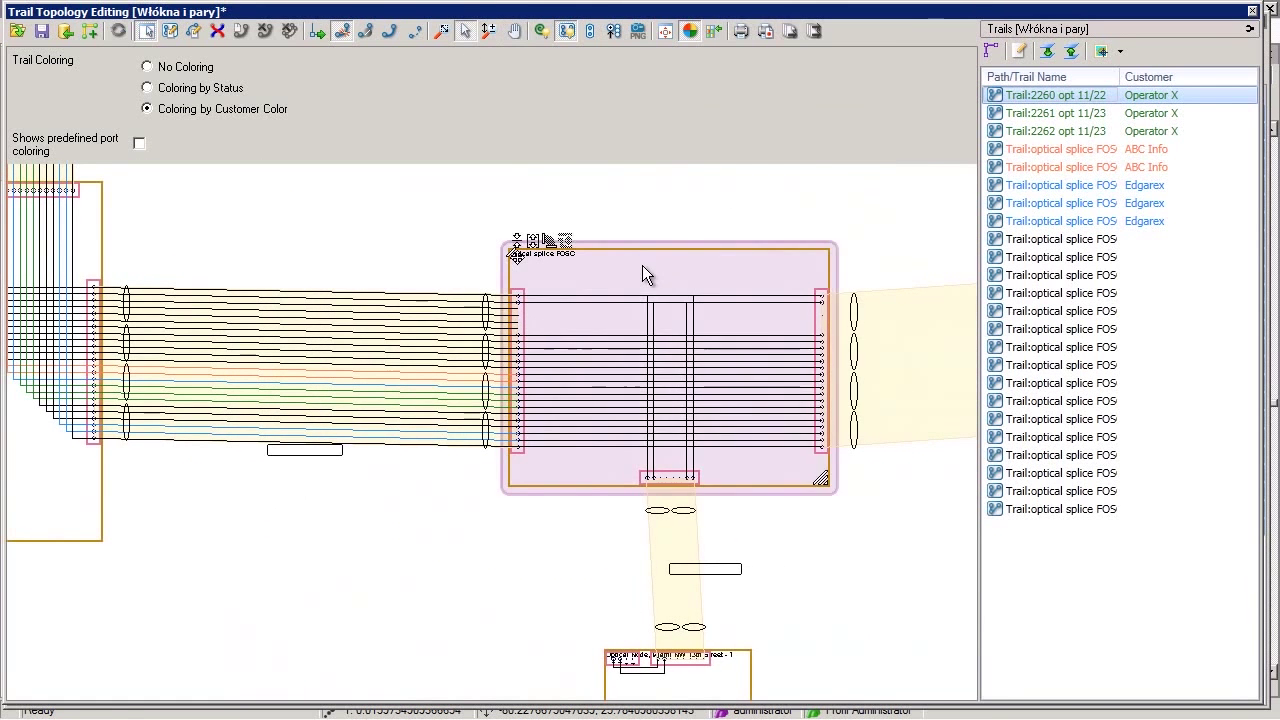
right_click(642, 265)
click(778, 340)
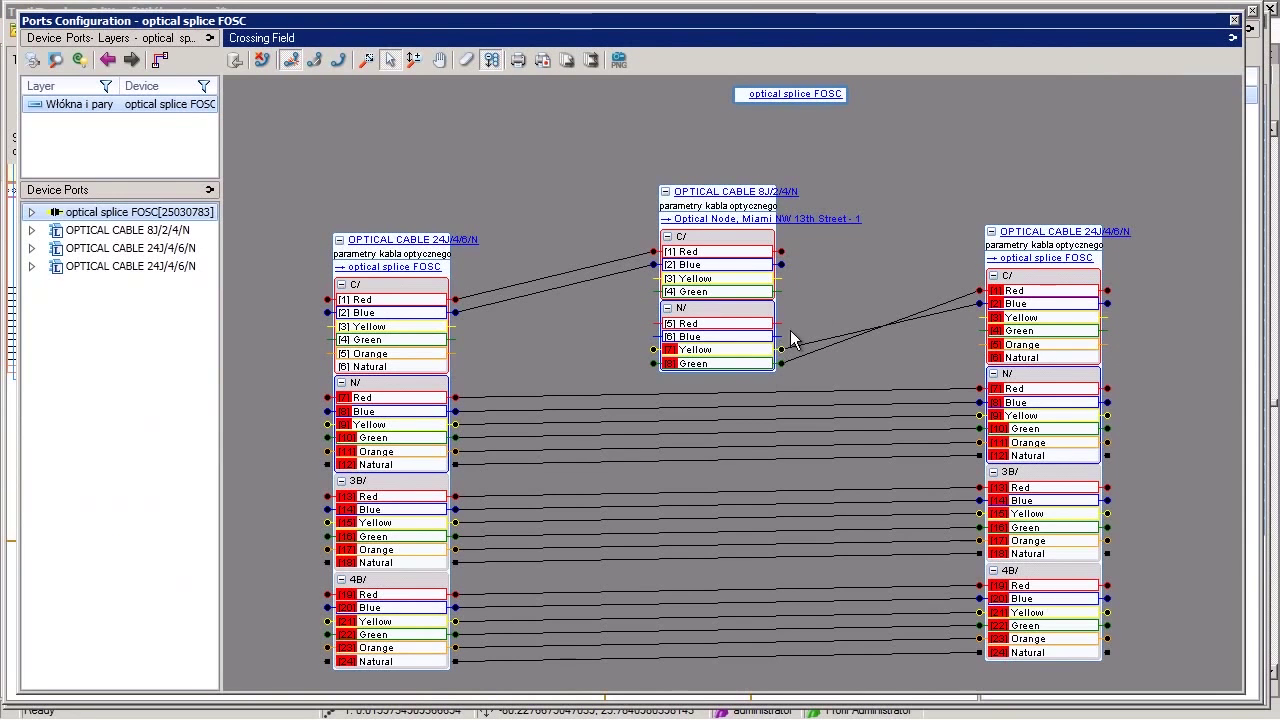
- Follow the cable links through two neighbouring optical splices FOSC to view their fibre connections, and close the ports configuration
click(394, 270)
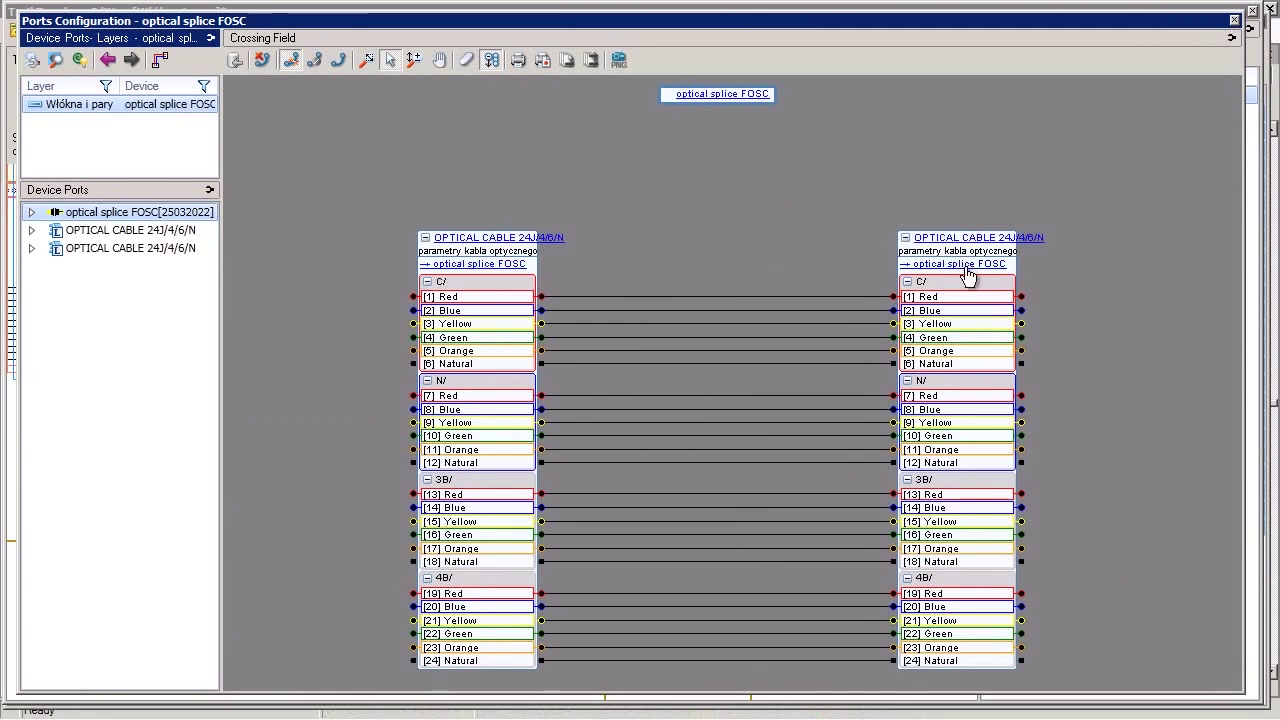
click(965, 268)
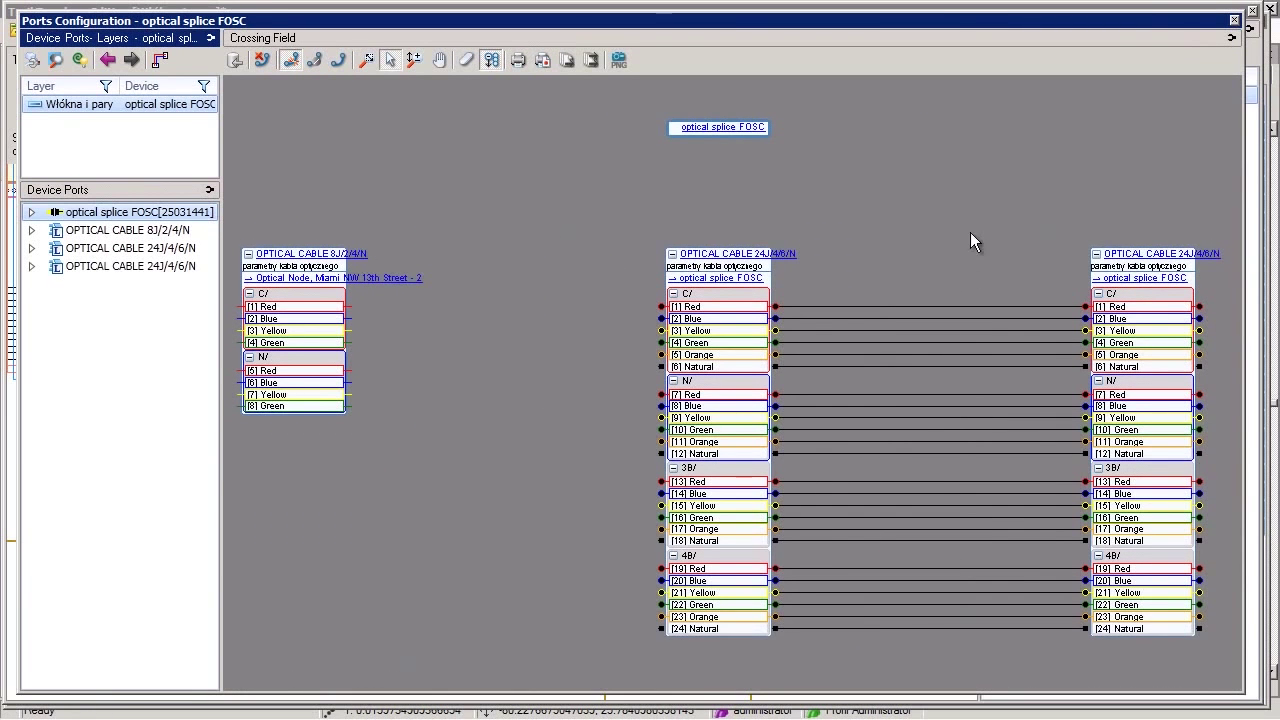
click(1234, 20)
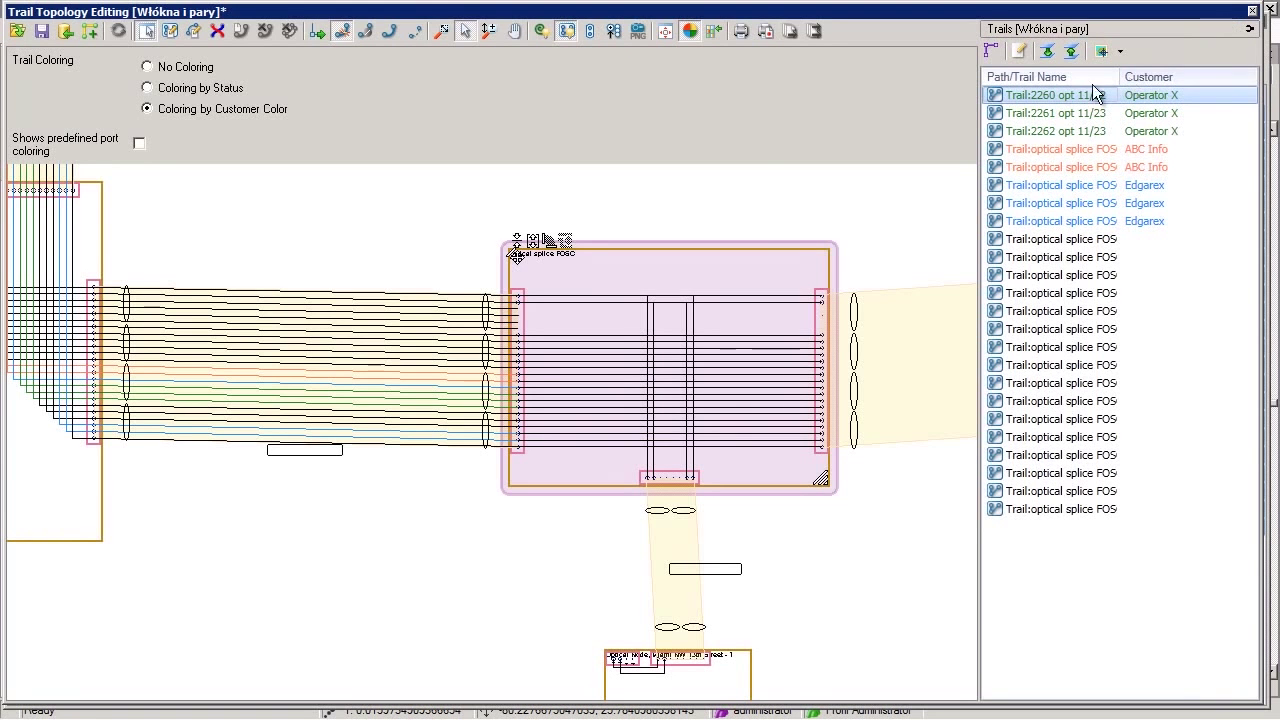
- Show the graphical route of Trail:2260 opt 11/22 and hide the fibres that do not belong to the trail
right_click(1072, 99)
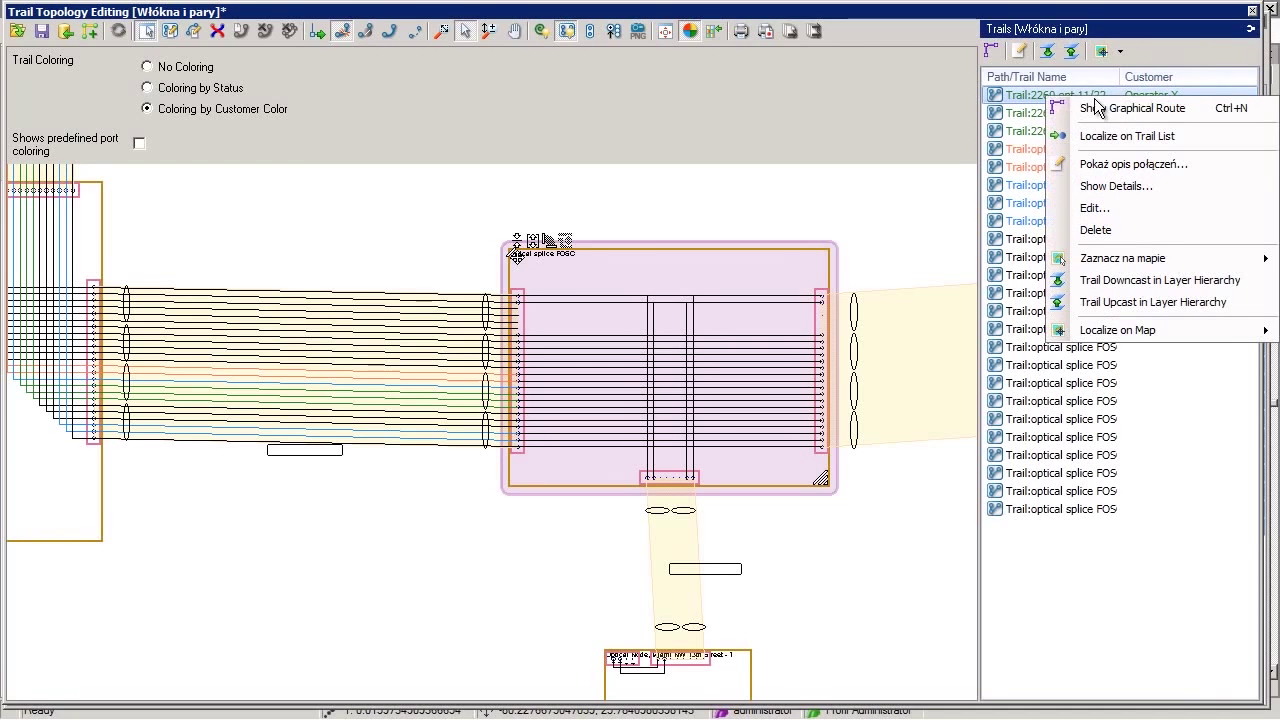
click(1098, 107)
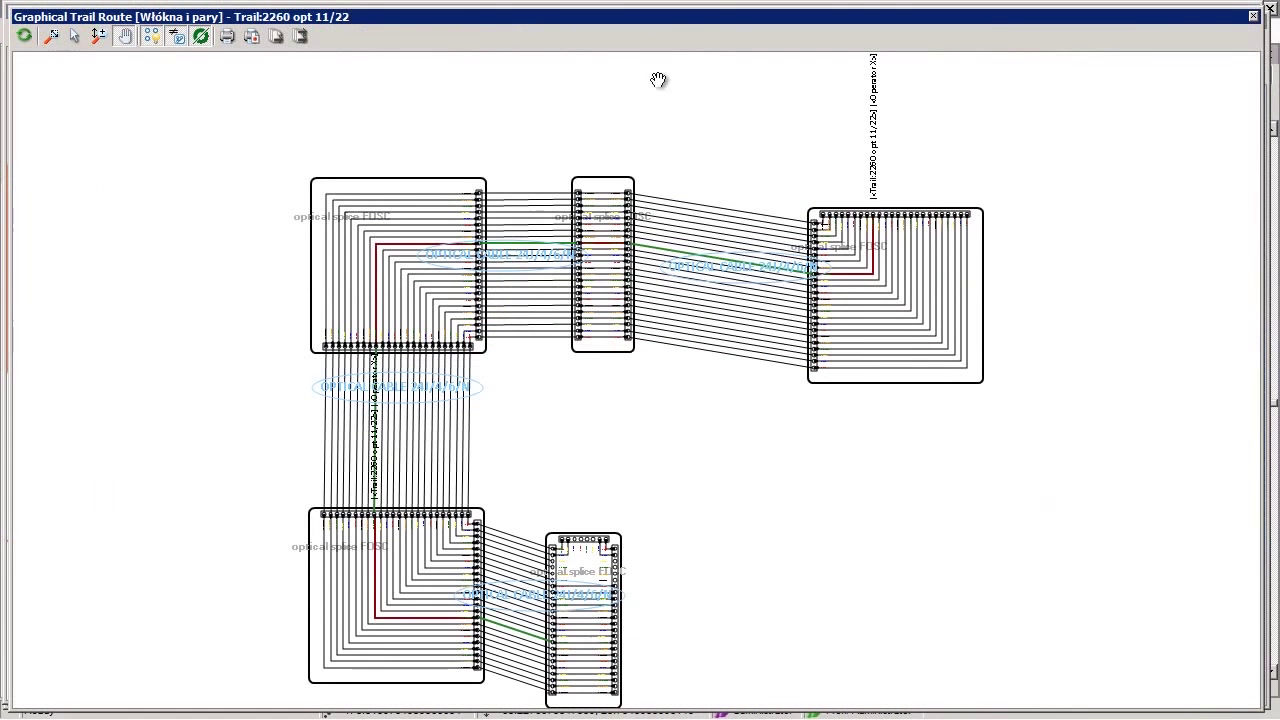
click(155, 37)
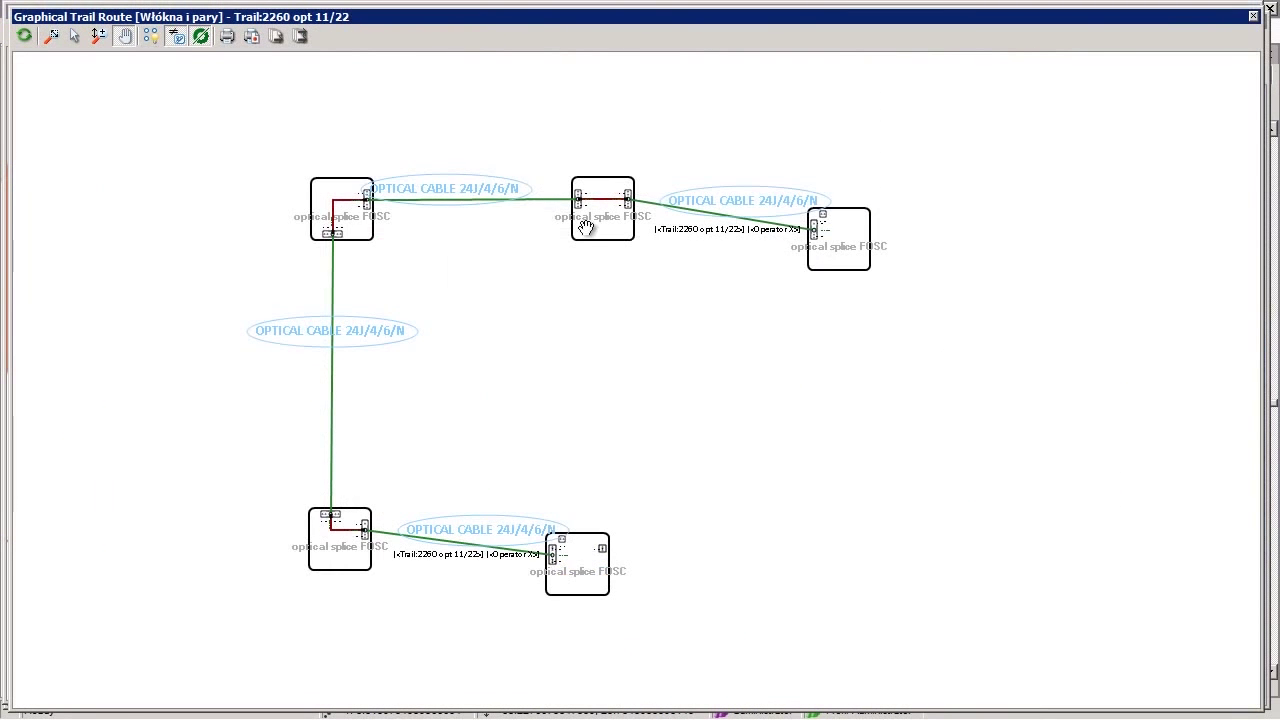
- Inspect the fibre connection inside the upper middle optical splice FOSC, and view the whole trail route again
scroll(520, 229, up, 2)
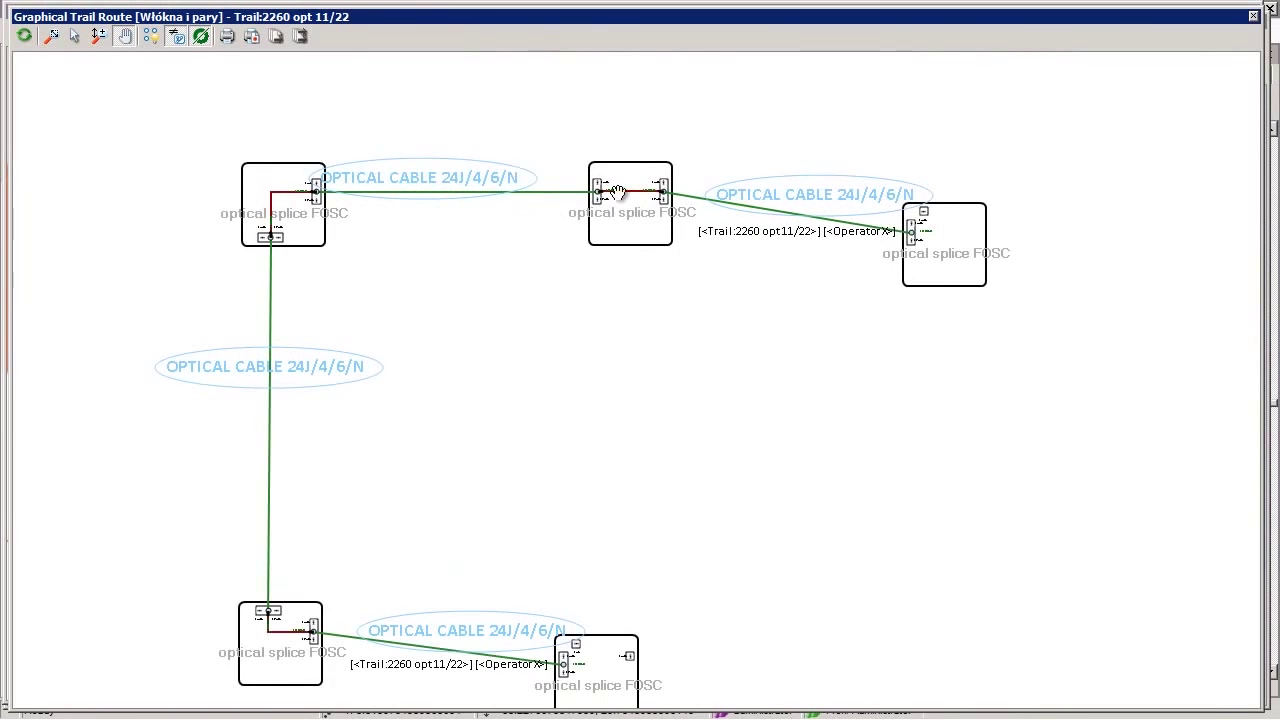
scroll(618, 192, up, 5)
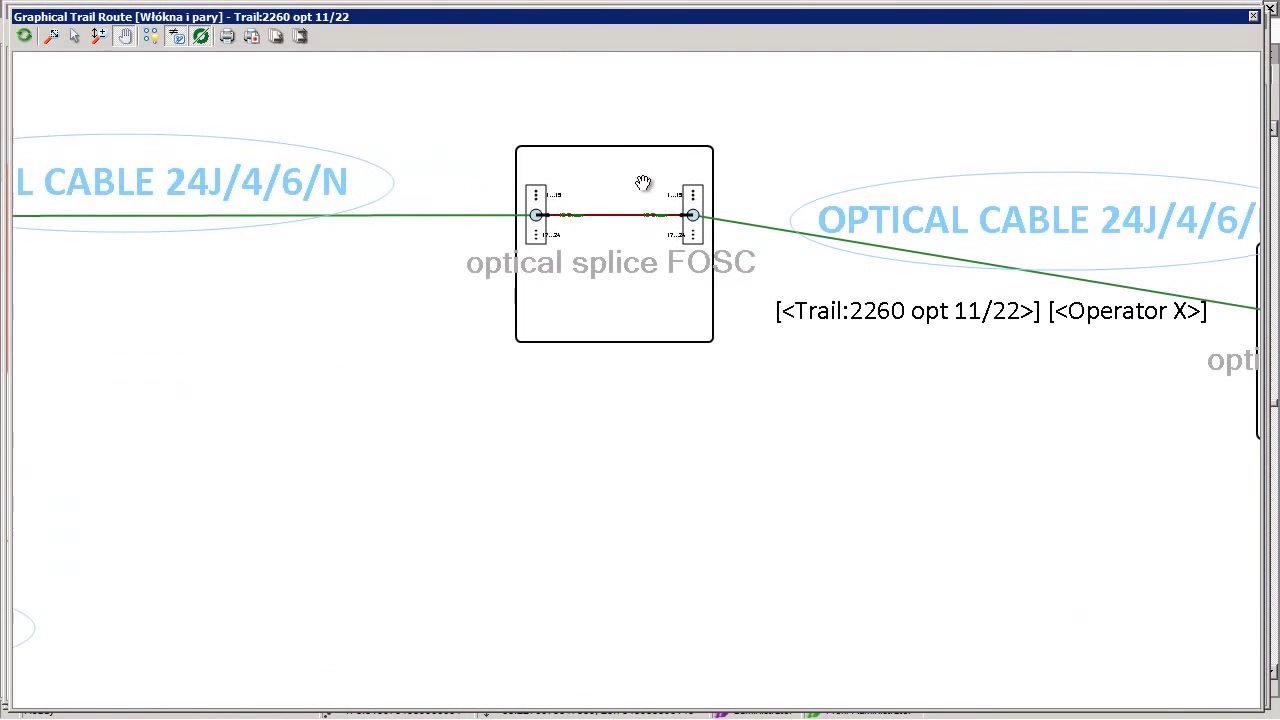
scroll(643, 183, up, 3)
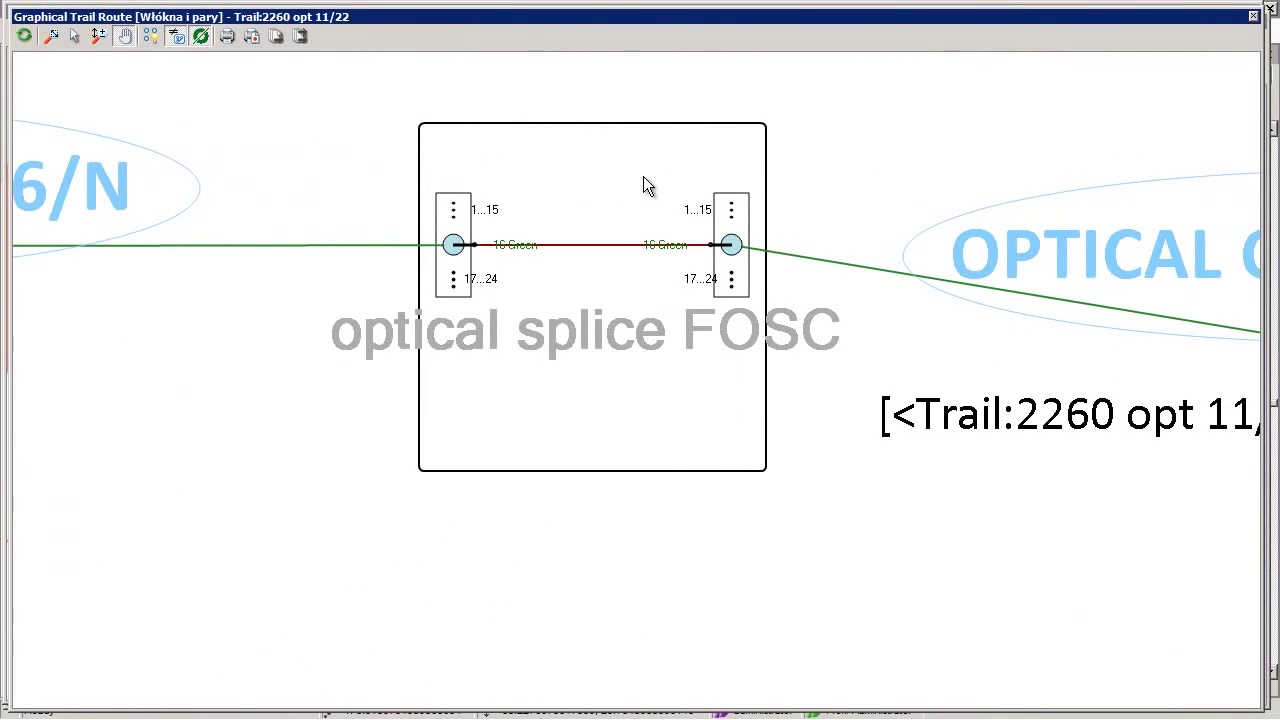
scroll(643, 178, down, 8)
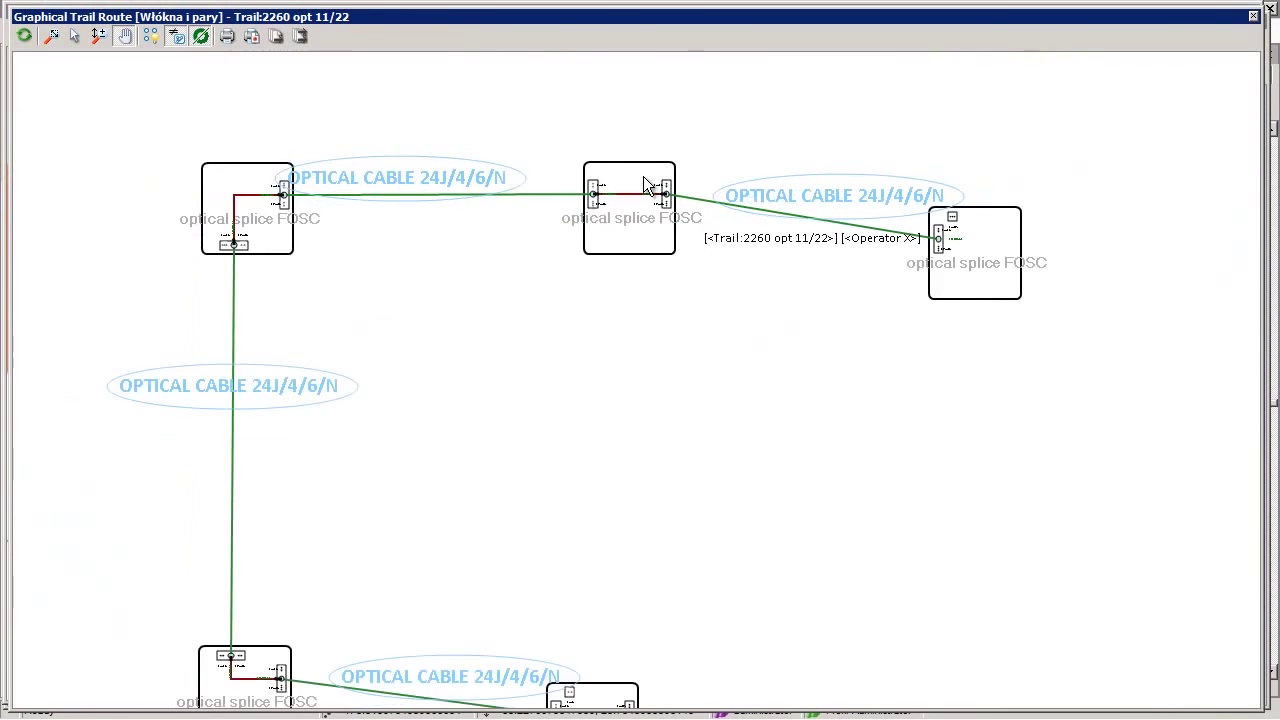
scroll(644, 181, down, 2)
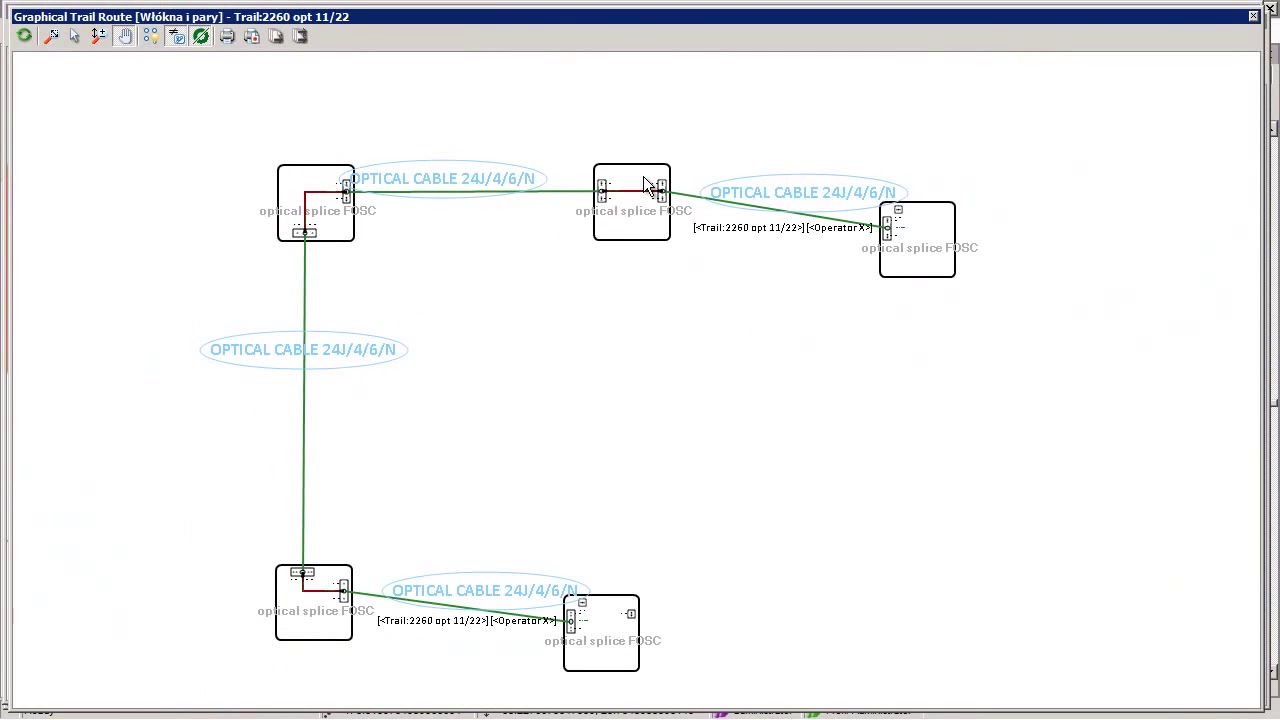
- Close the graphical trail route and view the whole trail topology of the optical ring
click(1254, 17)
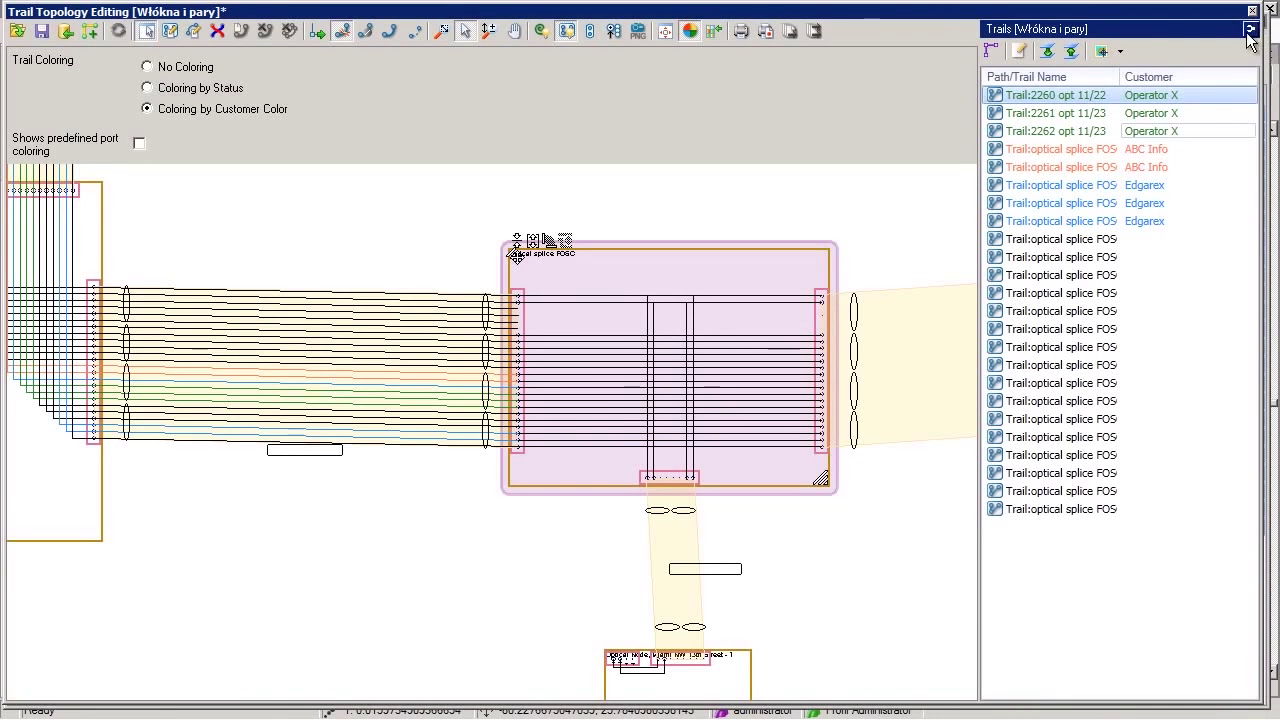
click(750, 229)
scroll(708, 218, down, 2)
scroll(708, 218, down, 6)
scroll(436, 467, down, 6)
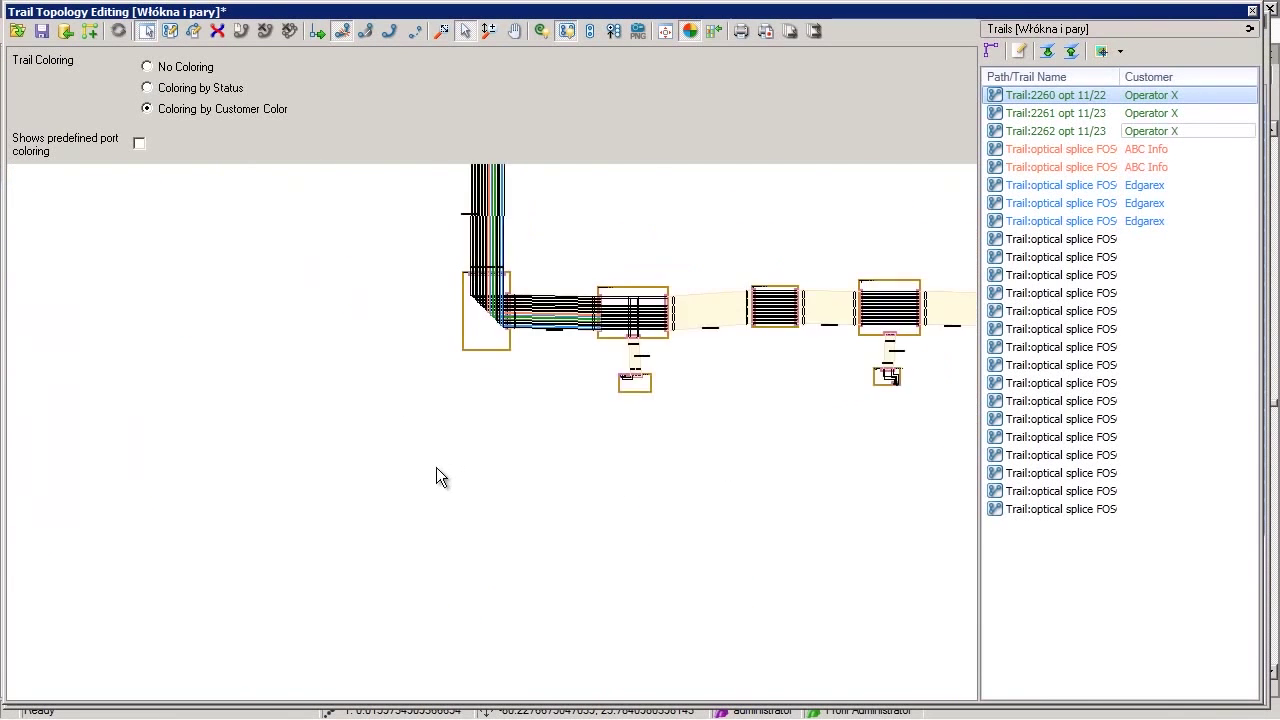
click(438, 27)
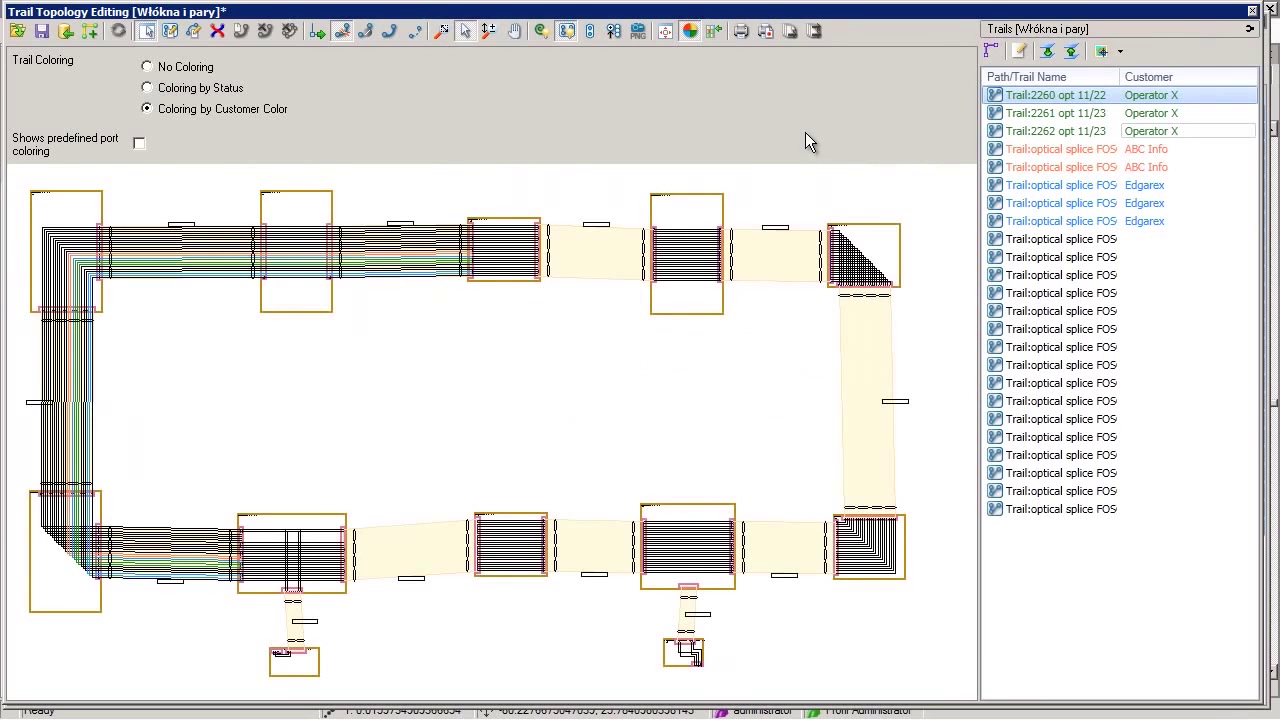
- Look up the map localization options of Trail:2260 opt 11/22, and close the trail topology editor
right_click(1051, 94)
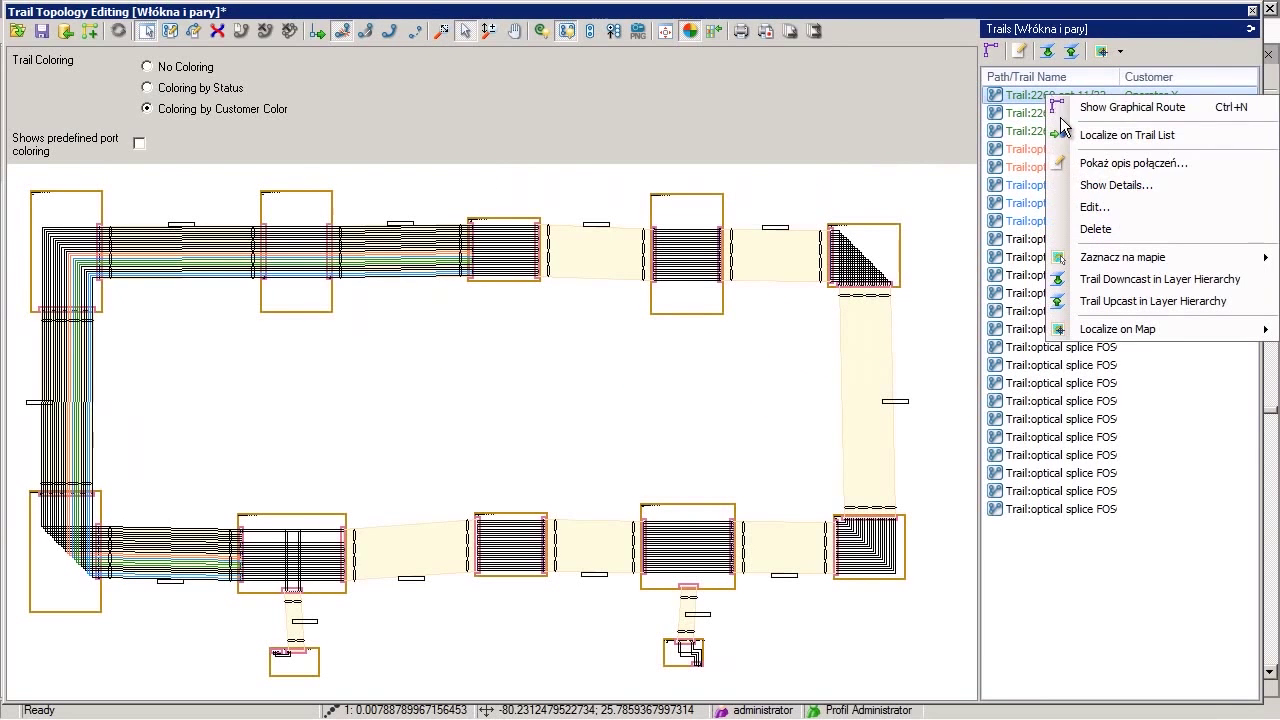
mouse_move(1128, 332)
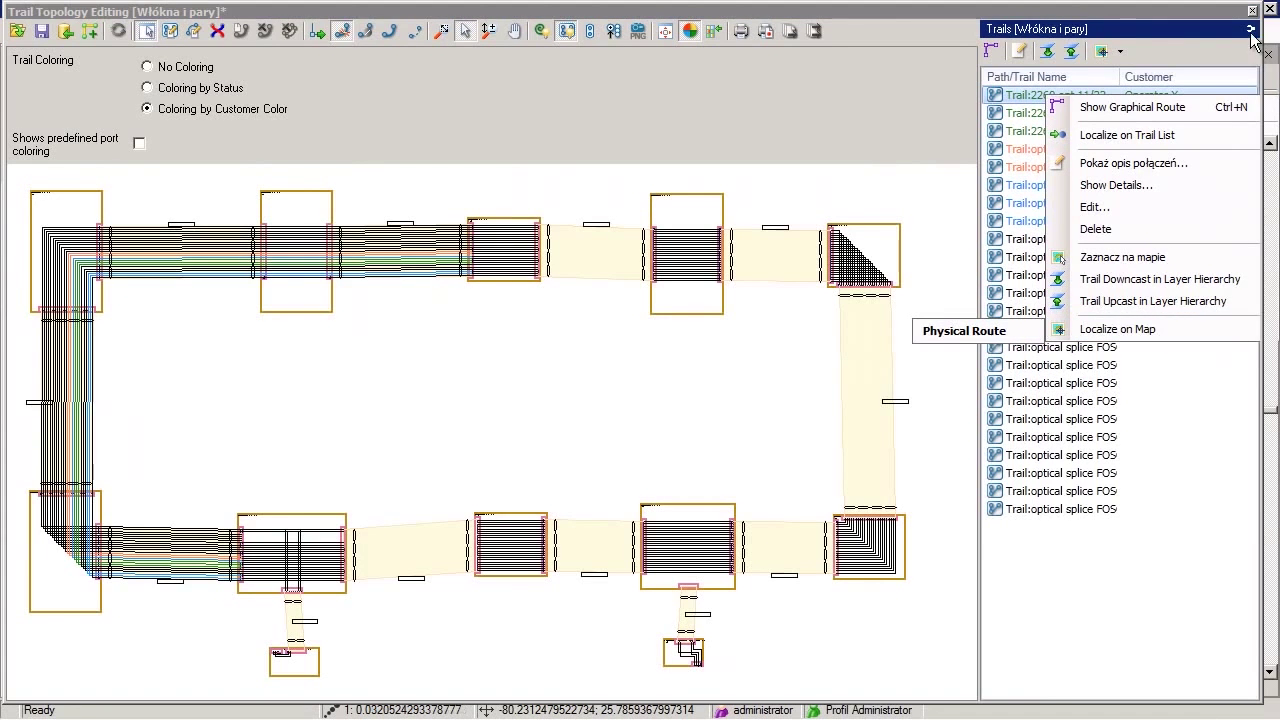
key(Escape)
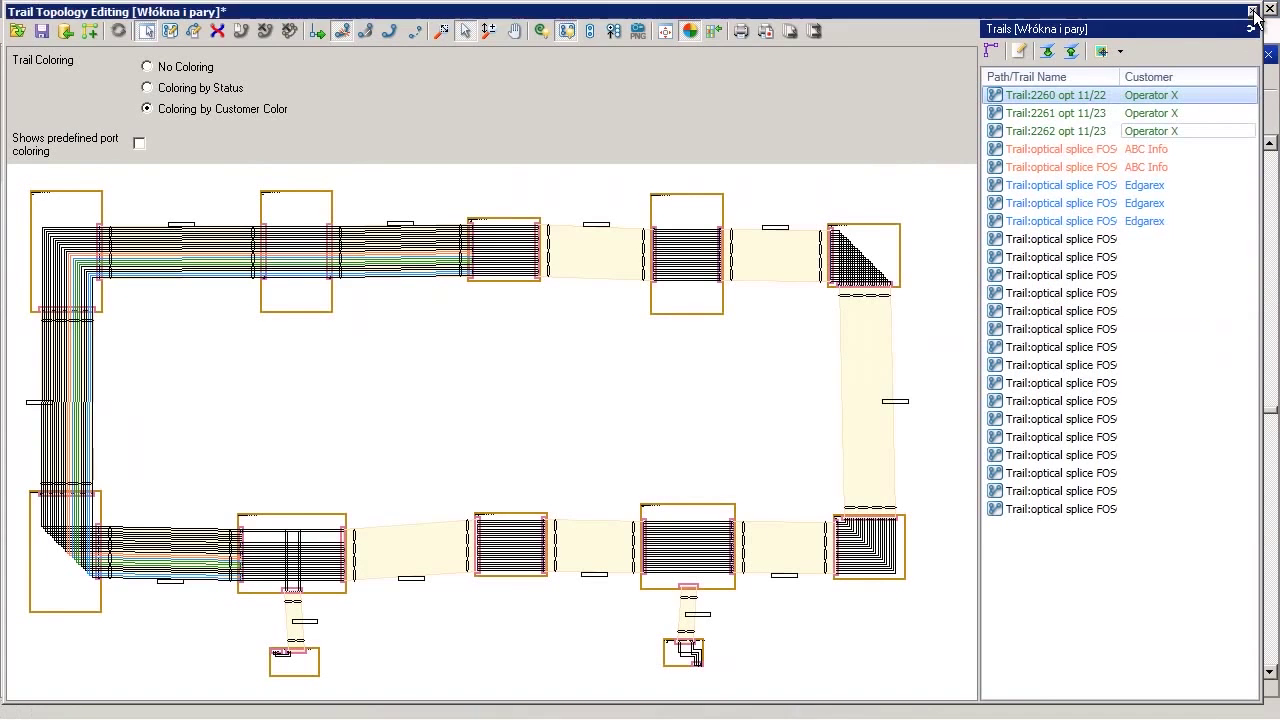
click(1253, 11)
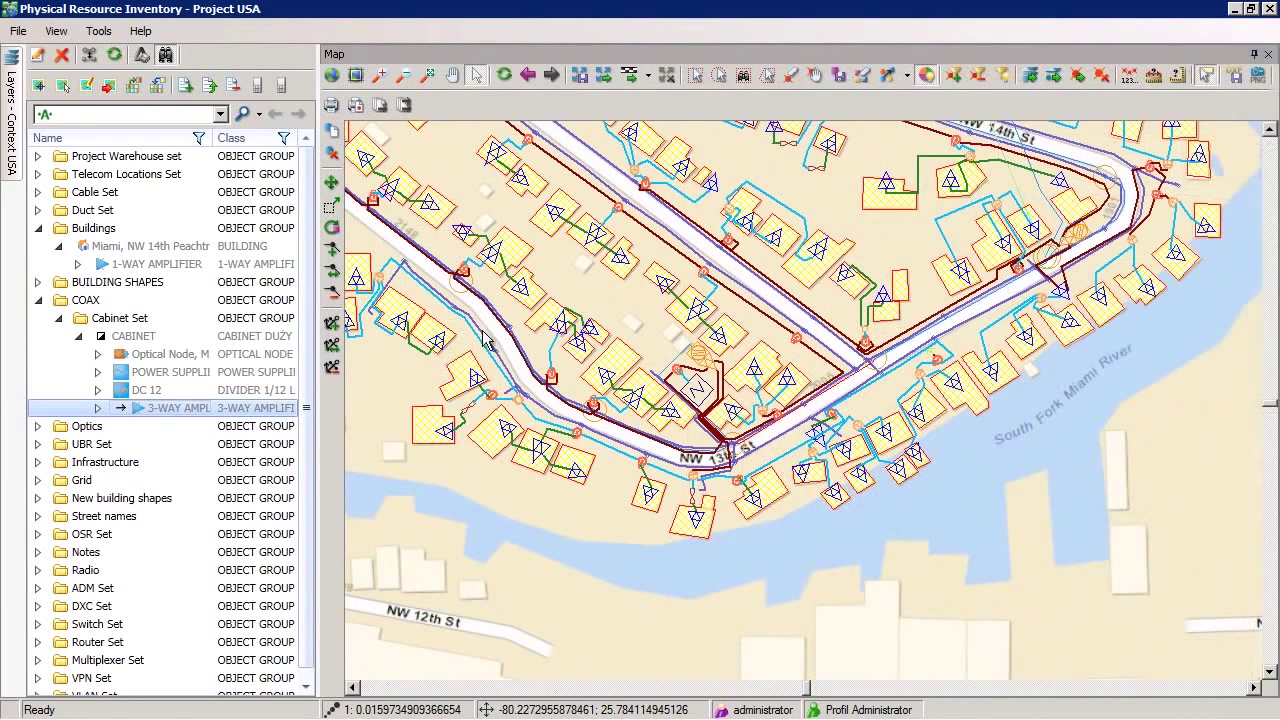
- Search the physical resources for identifier 25031954 and localize the QR540 coaxial cable on the map
text(2)
click(243, 116)
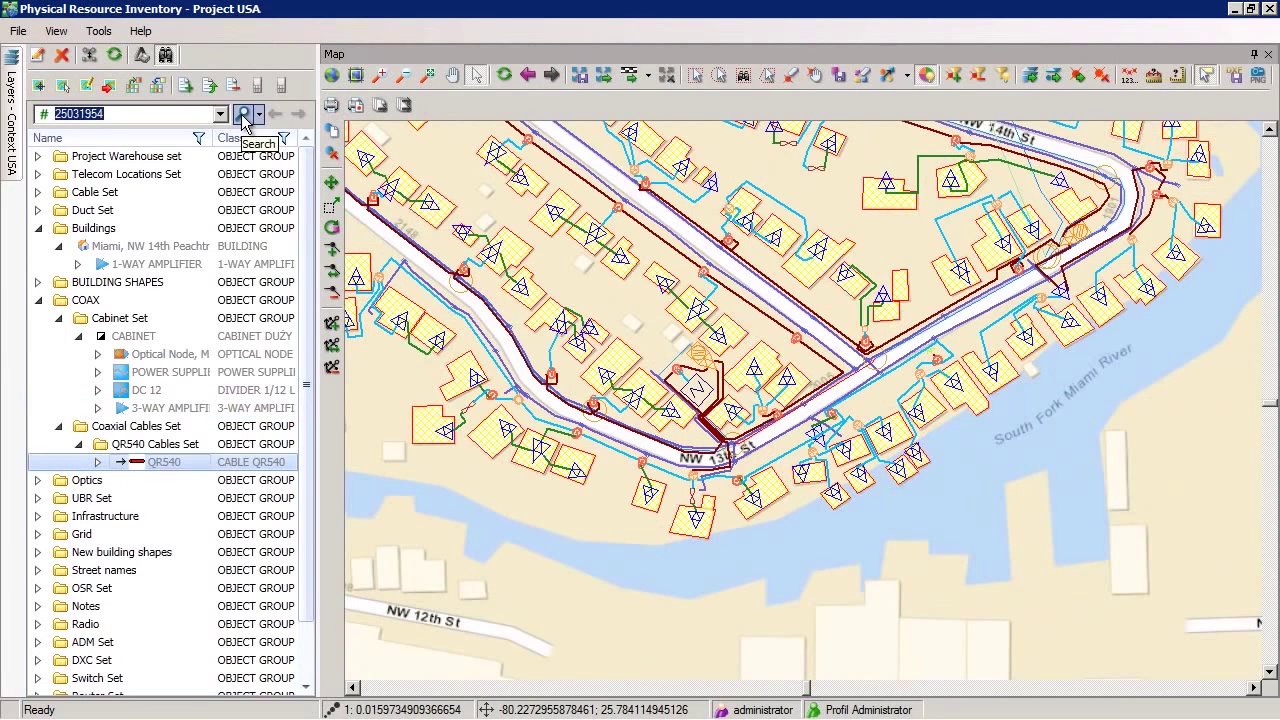
right_click(170, 465)
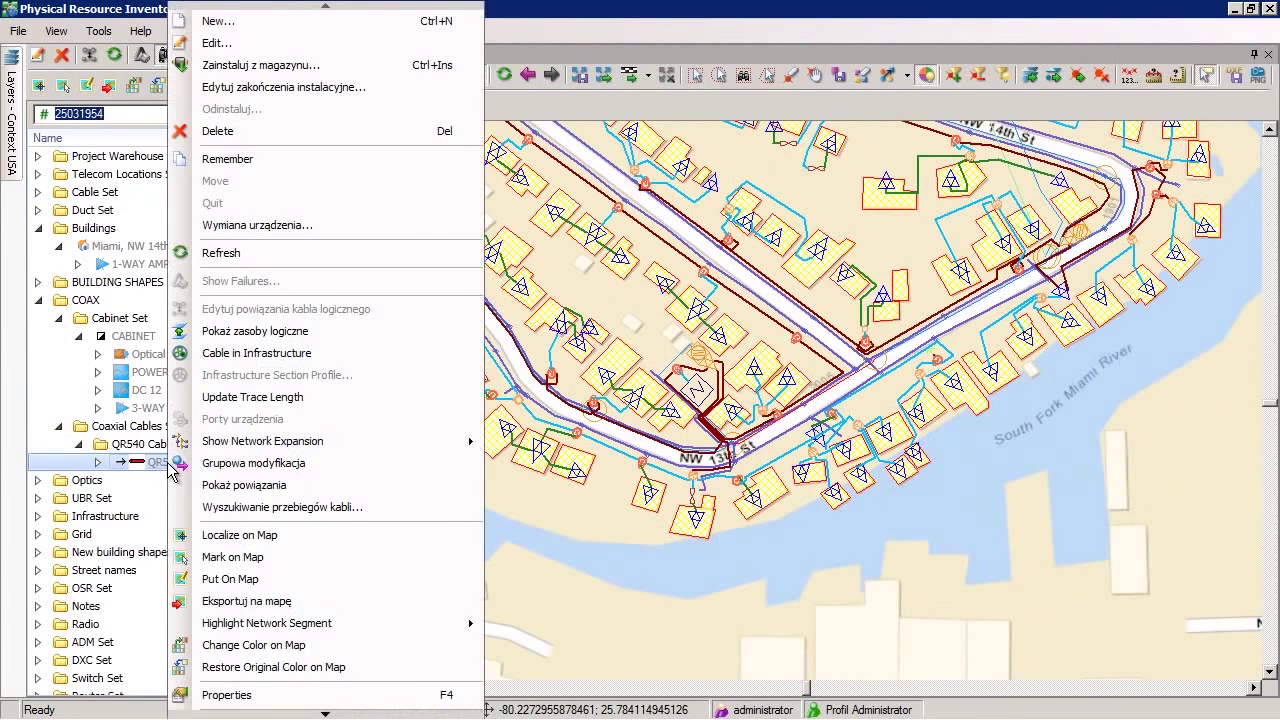
click(245, 536)
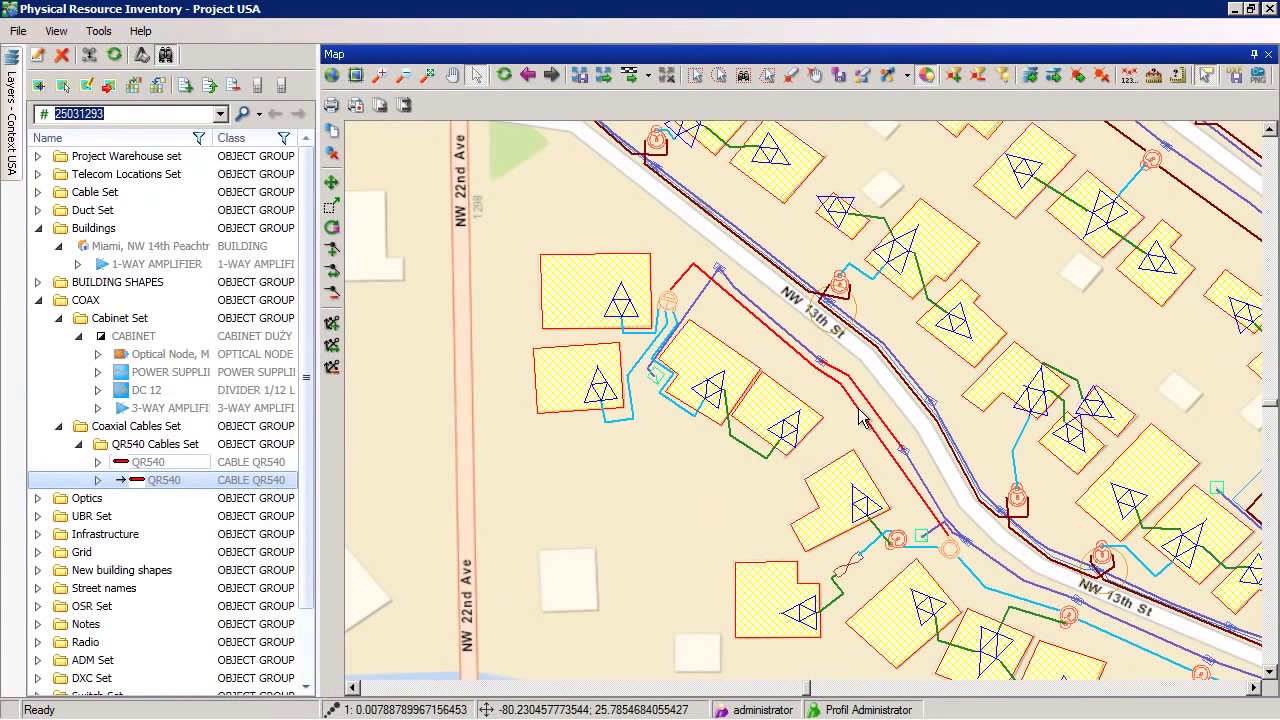
- Open the infrastructure schema of the highlighted QR540 cable and examine the manholes and ducts along its route
right_click(857, 410)
mouse_move(909, 426)
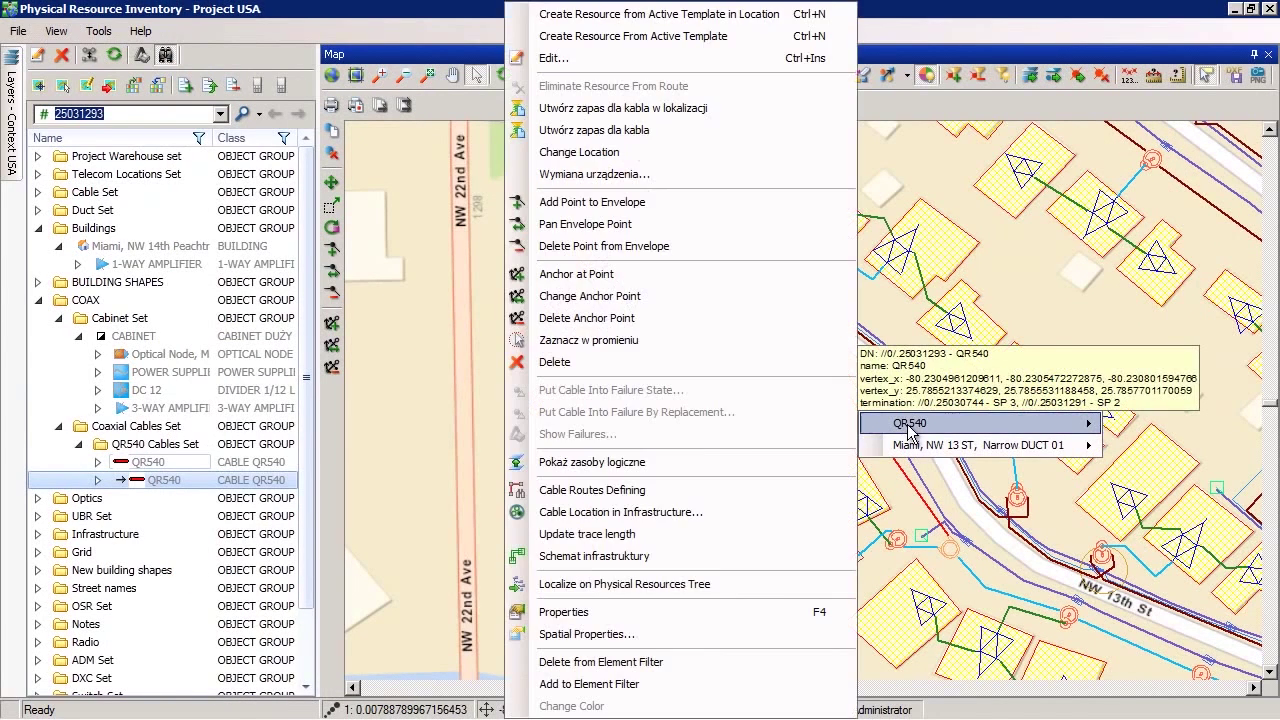
click(620, 556)
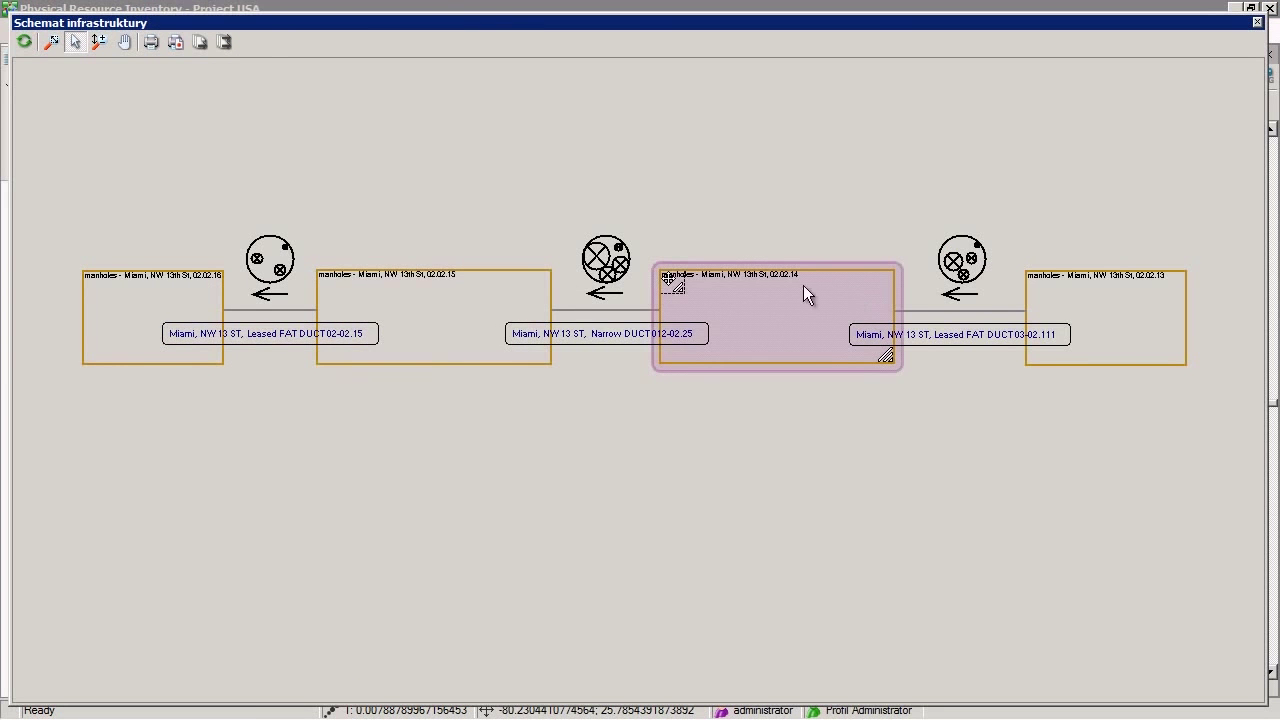
scroll(100, 316, up, 1)
scroll(100, 316, up, 1)
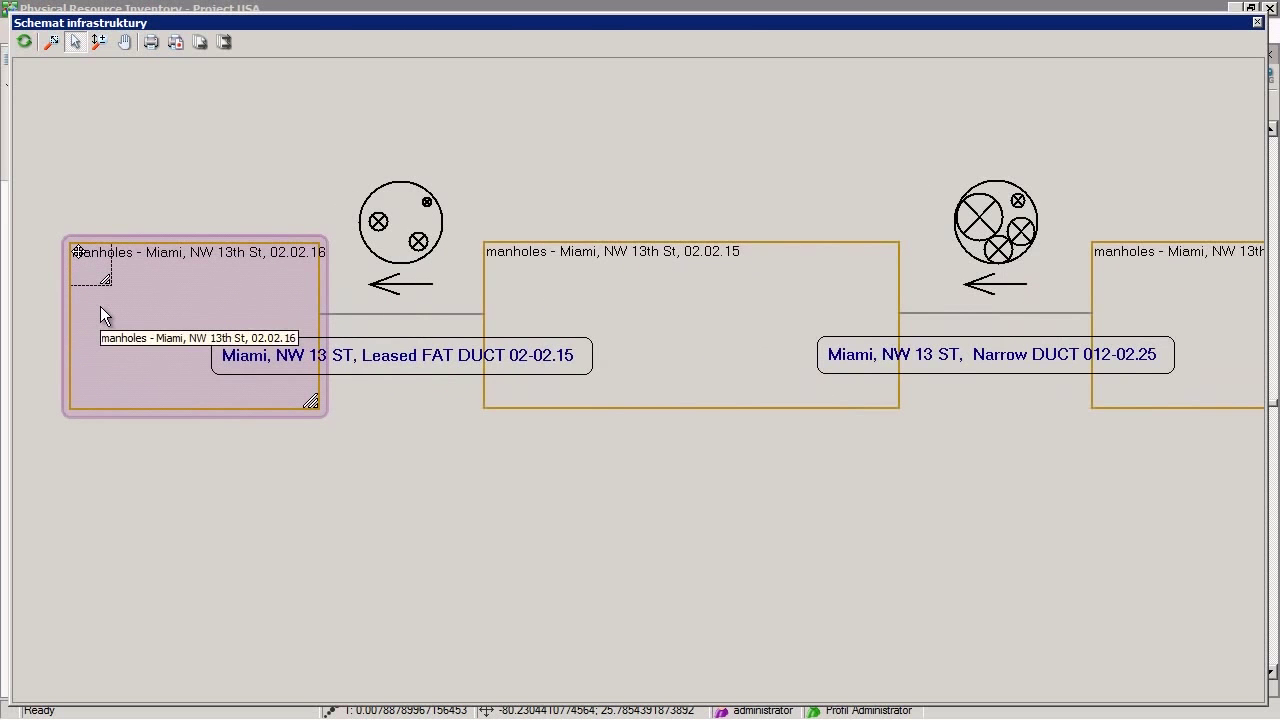
scroll(100, 316, up, 1)
click(124, 41)
drag(892, 101, 113, 60)
- View the infrastructure node schema of manhole Miami, NW 13th St, 02.02.14, and close both schemas
click(78, 42)
click(415, 277)
right_click(426, 285)
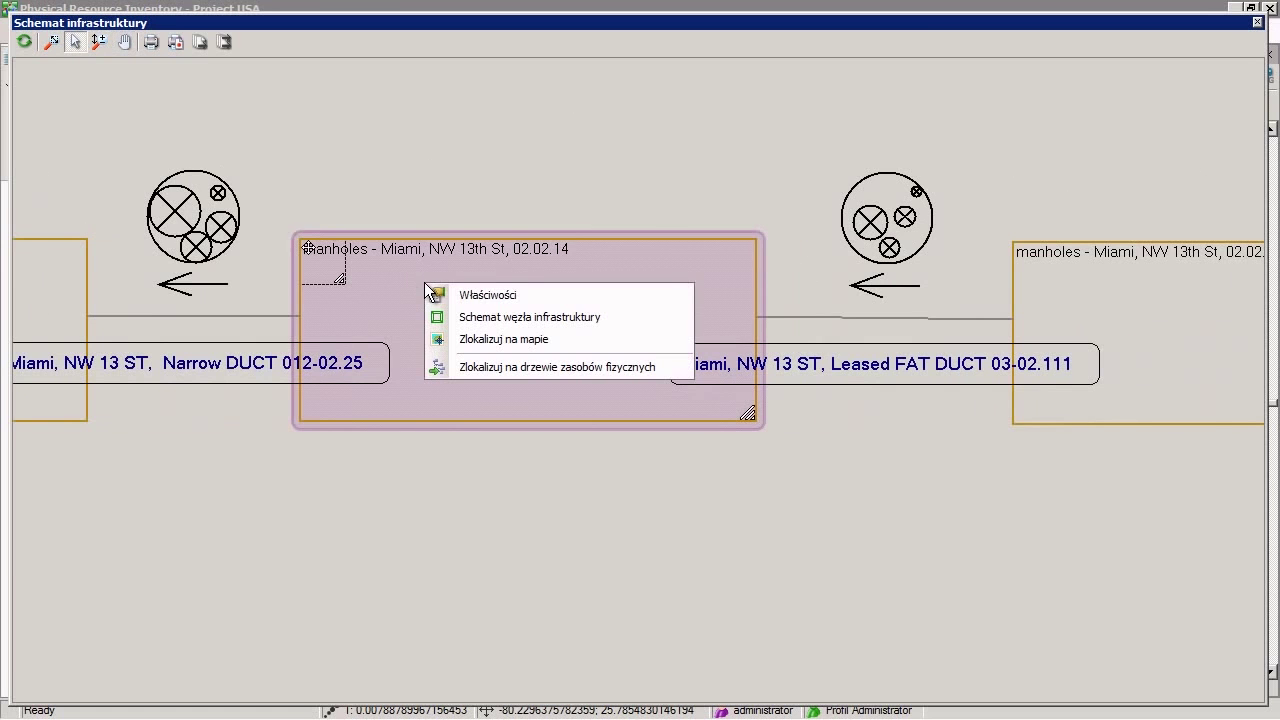
click(496, 316)
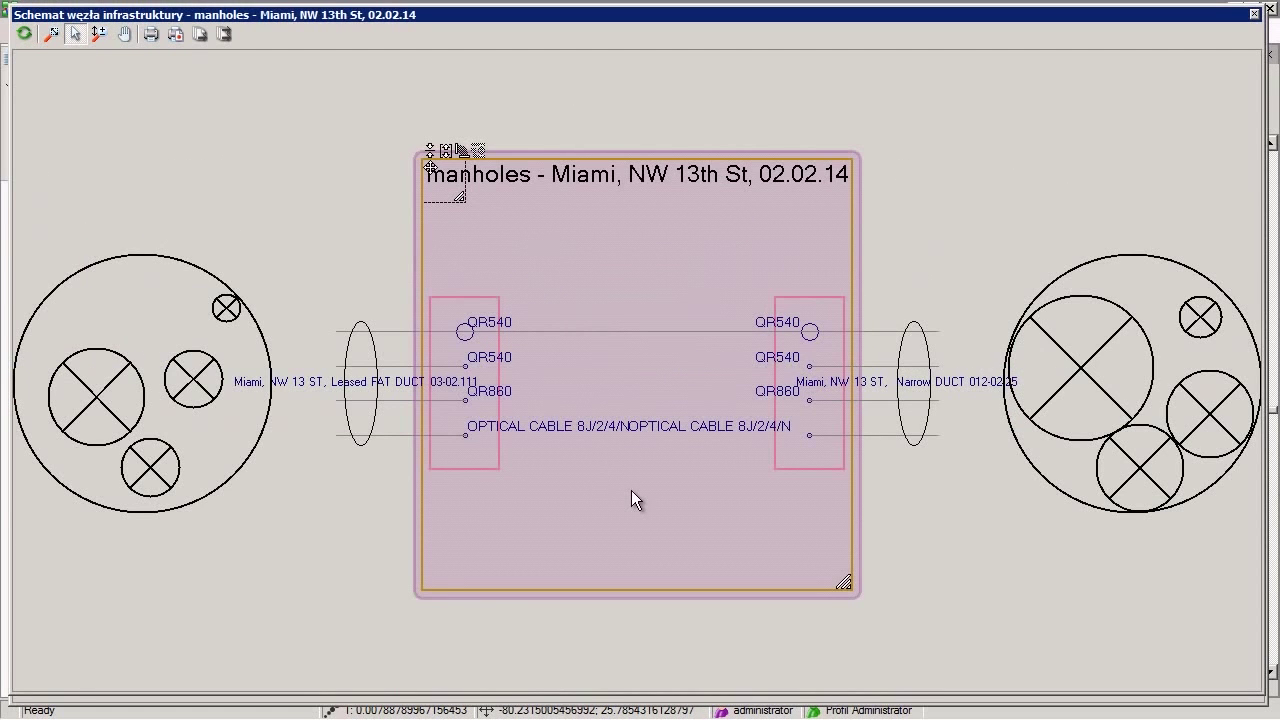
click(1254, 14)
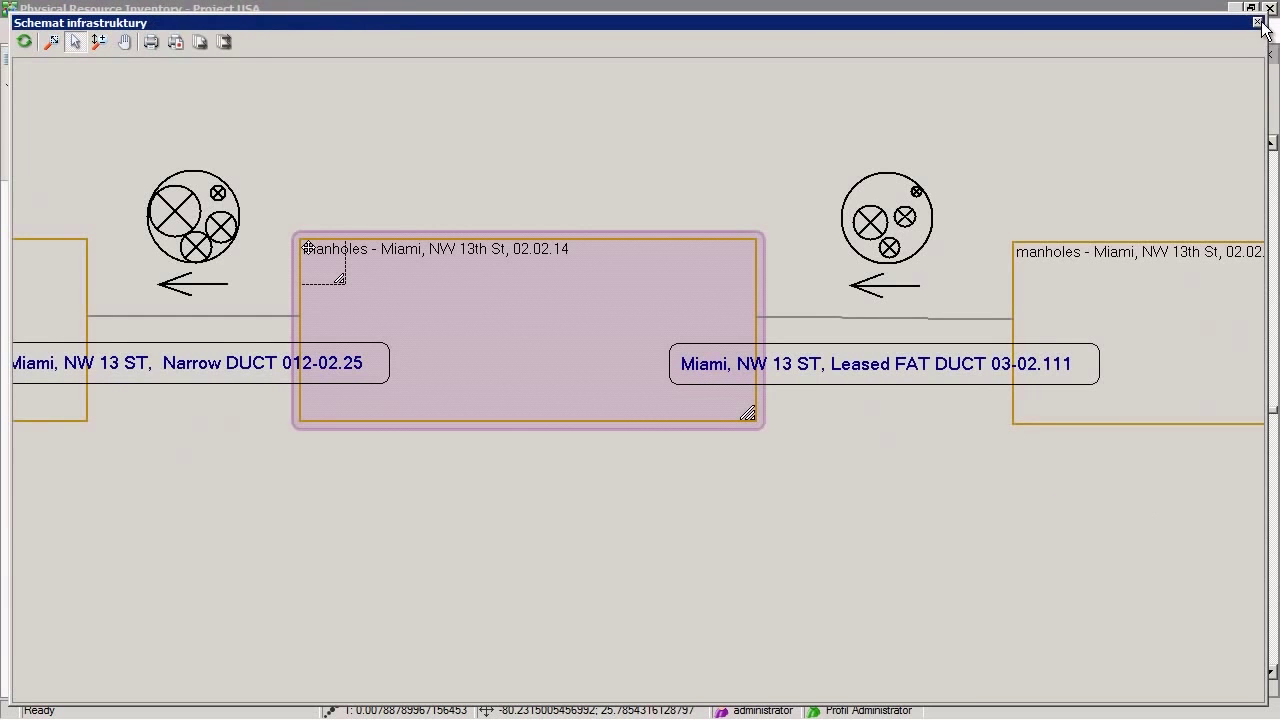
click(1257, 22)
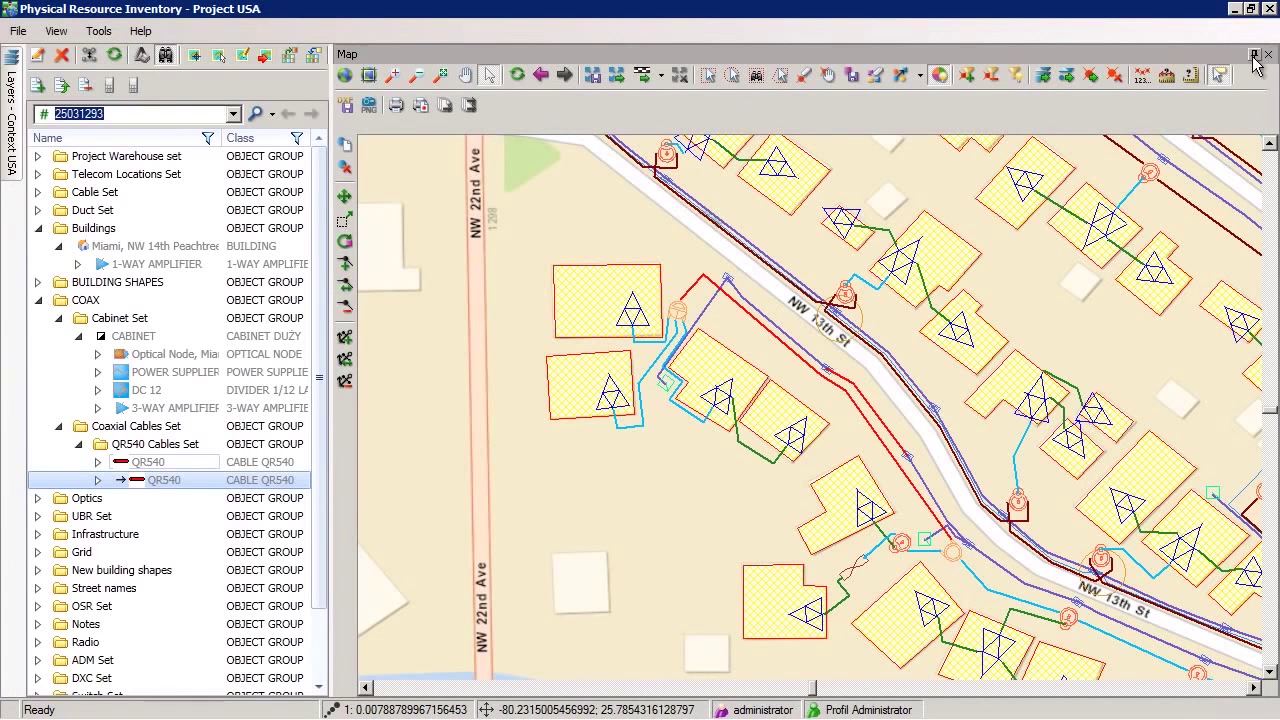
- Show the QR540 cable's location in infrastructure elements, view the profiles of the ducts along its route, and close the view
click(870, 453)
mouse_move(948, 455)
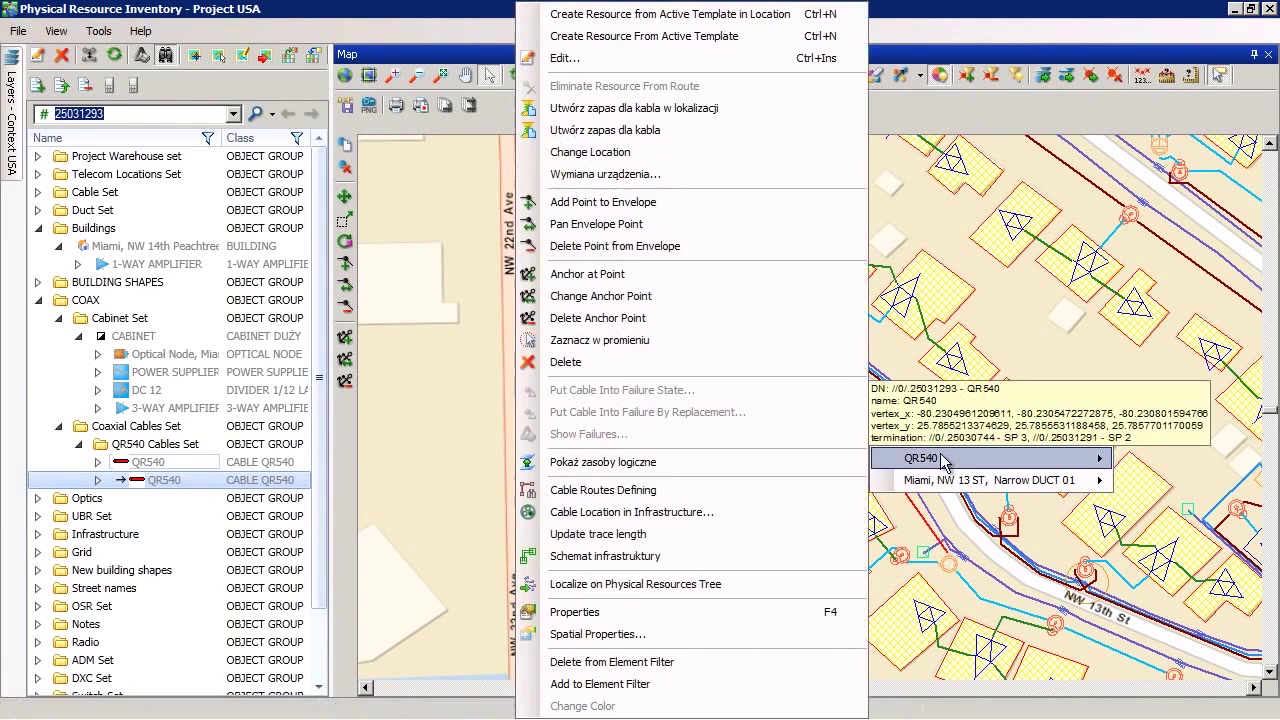
click(609, 505)
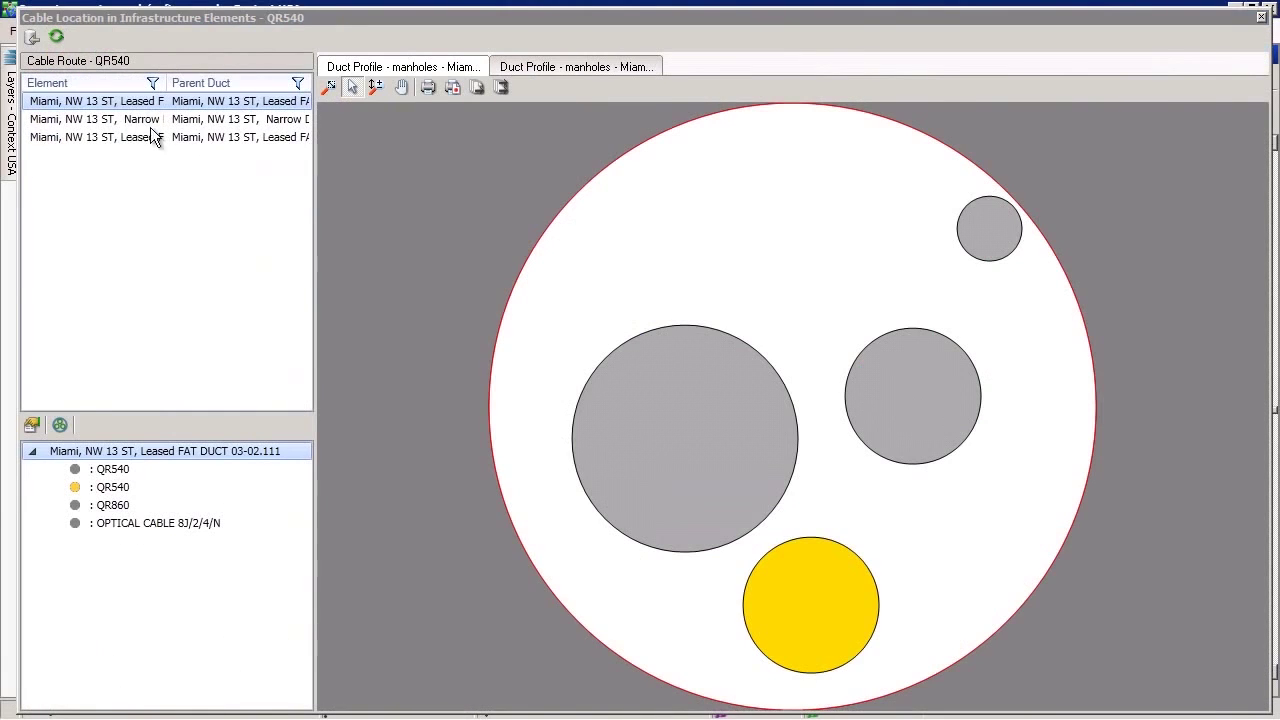
click(133, 119)
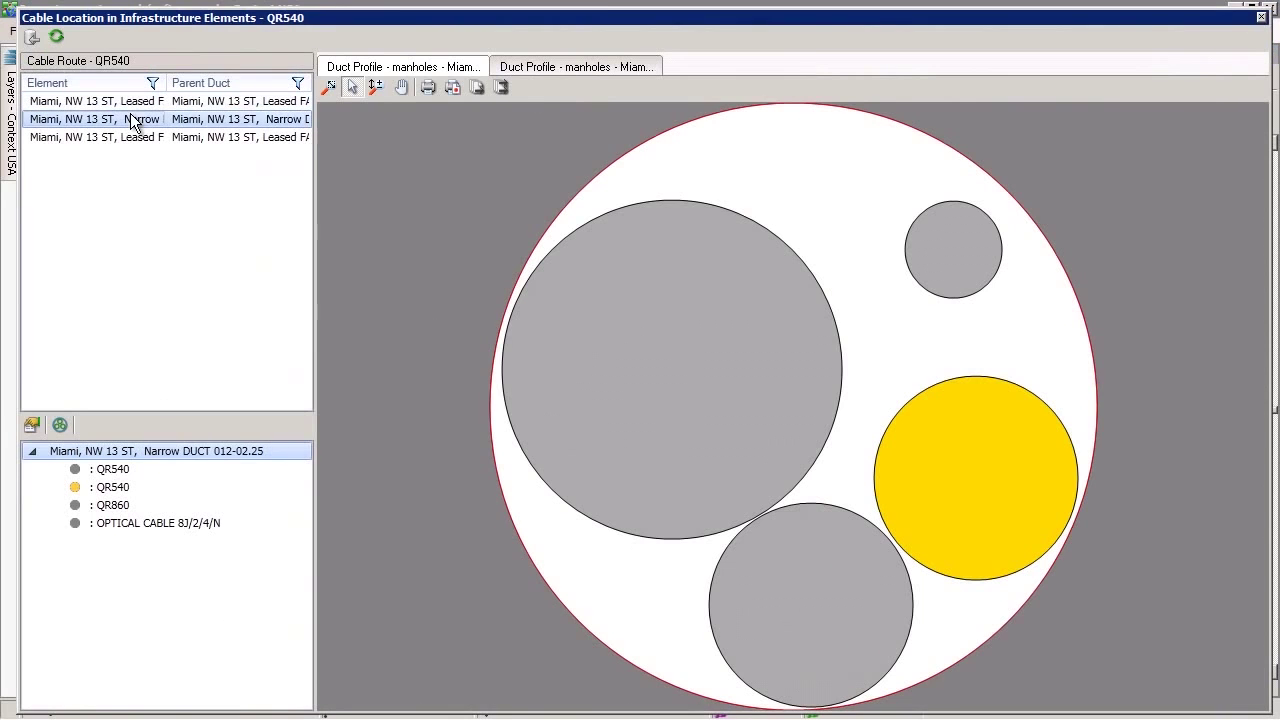
click(125, 138)
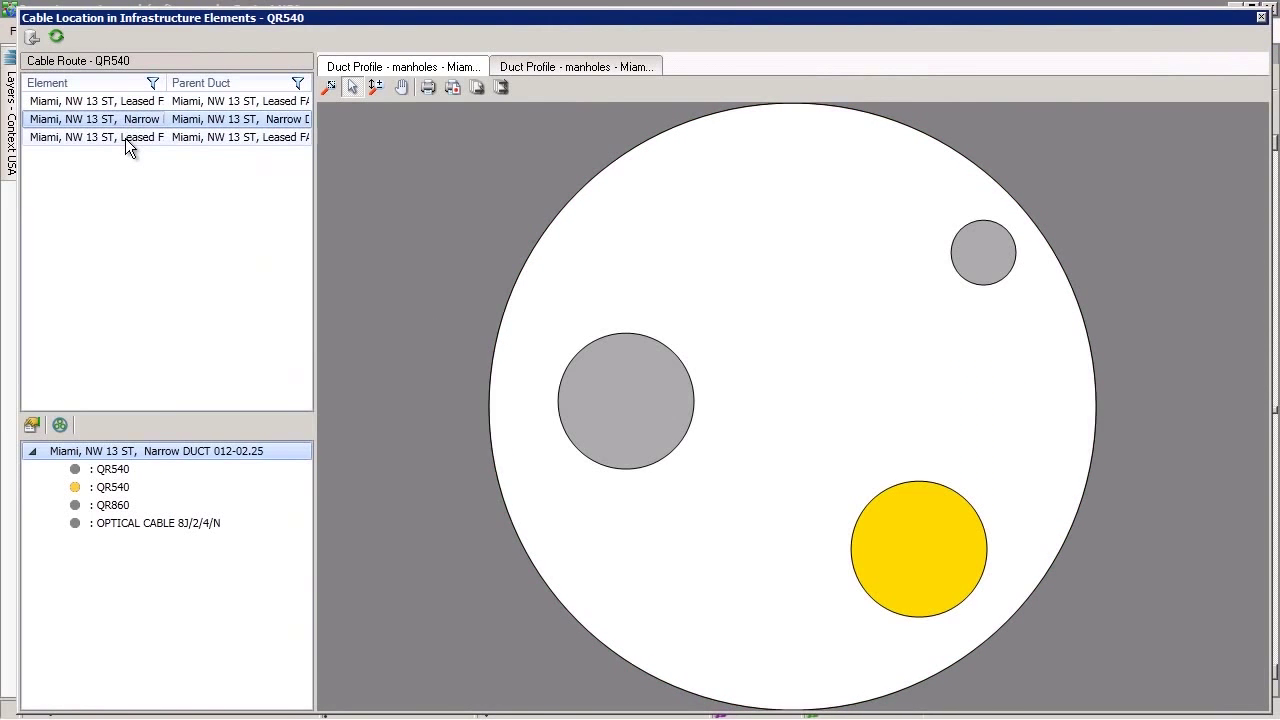
click(1262, 18)
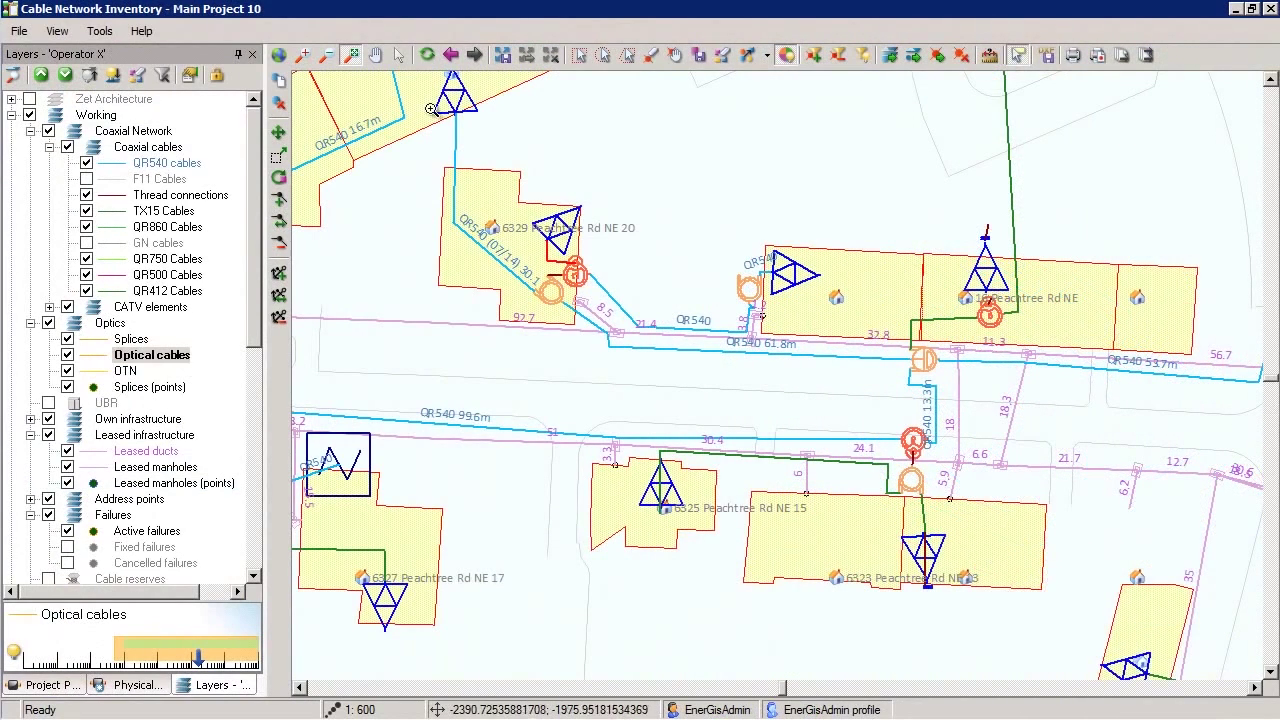
- In Cable Network Inventory, open the building schema of the middle building in the row north of the street and examine its amplifier and splitters
click(399, 57)
click(966, 300)
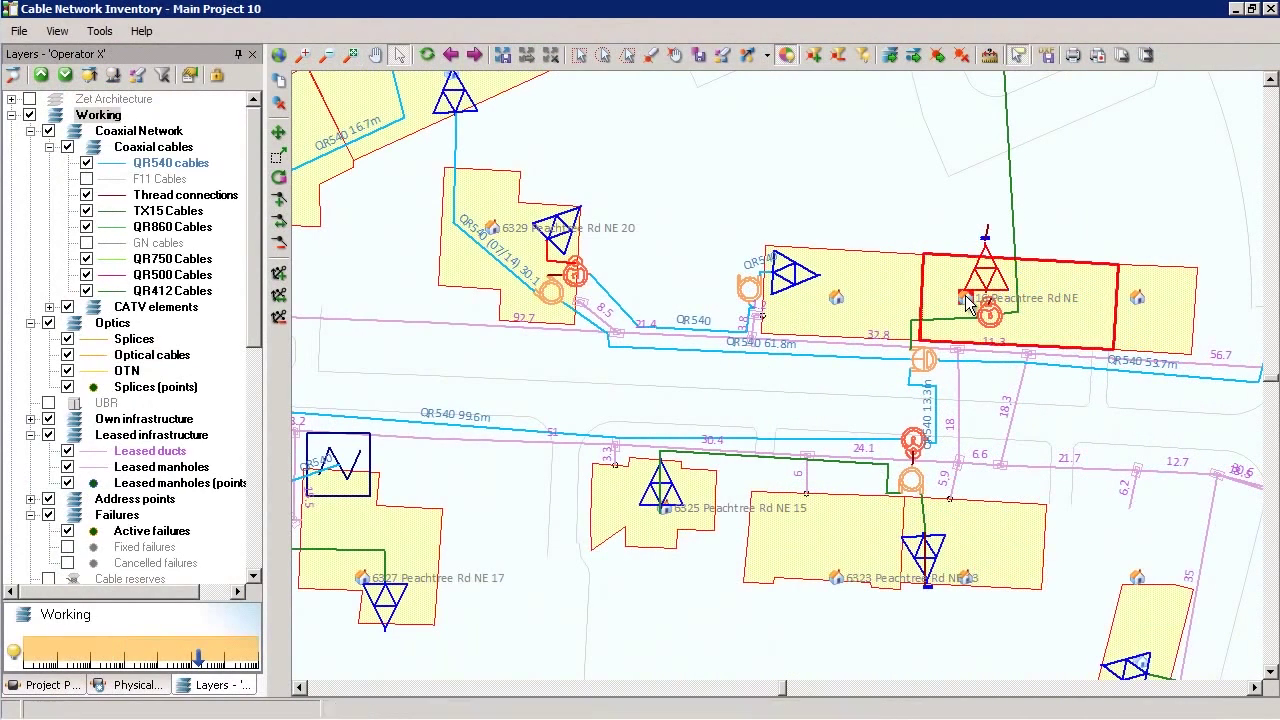
mouse_move(1030, 338)
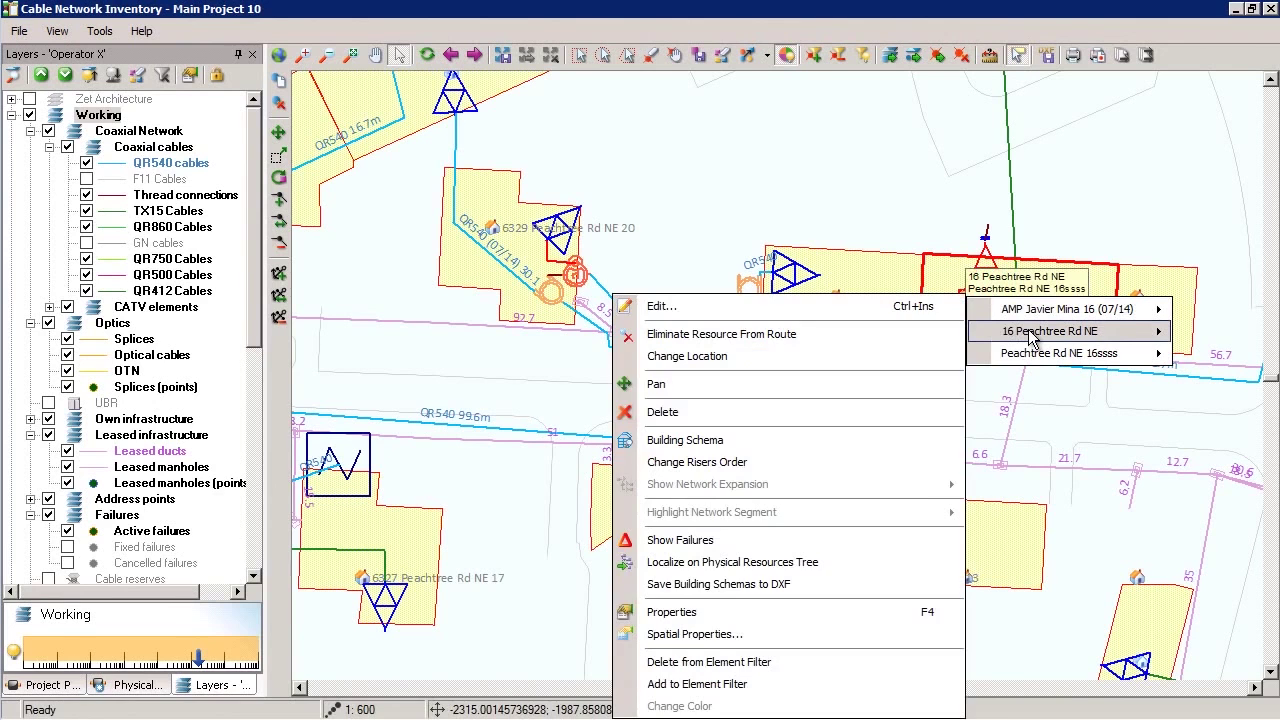
click(732, 442)
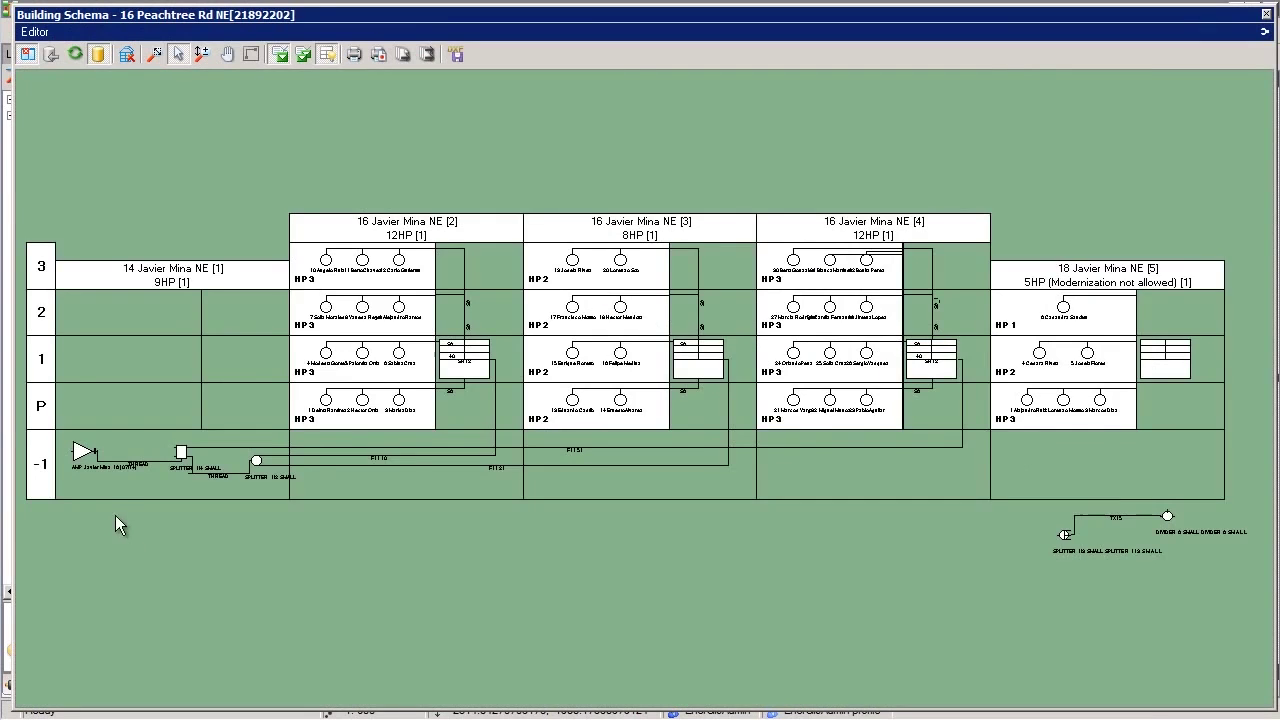
scroll(106, 482, up, 2)
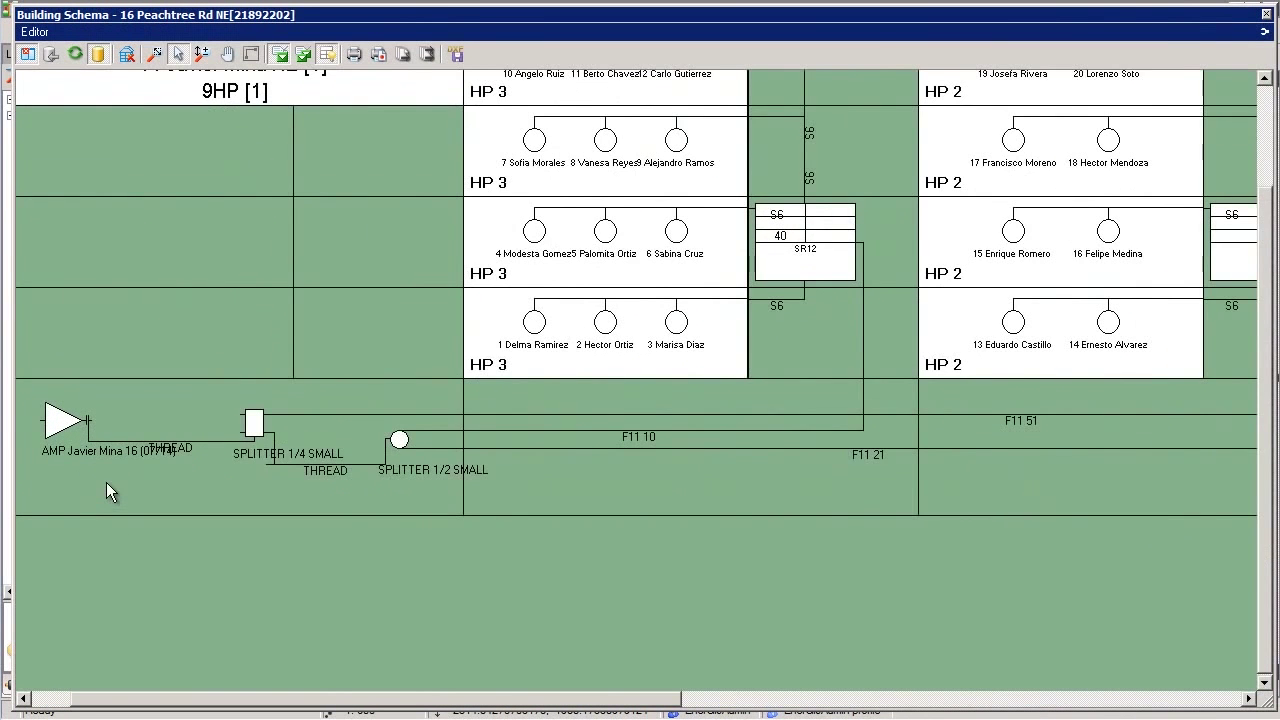
scroll(106, 482, up, 1)
scroll(660, 318, up, 4)
scroll(665, 320, down, 1)
scroll(634, 495, down, 3)
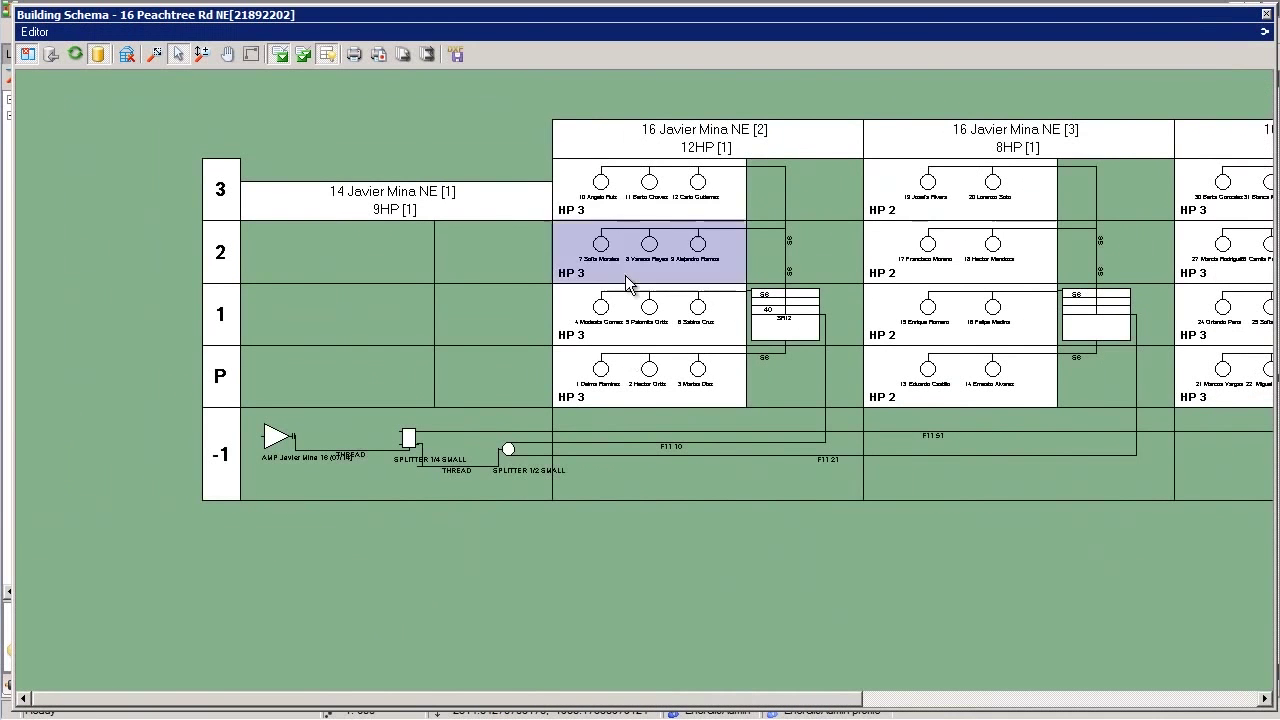
- Open the properties of the HP 3 home points on floor 3 of staircase 2 in the building schema
scroll(628, 209, up, 3)
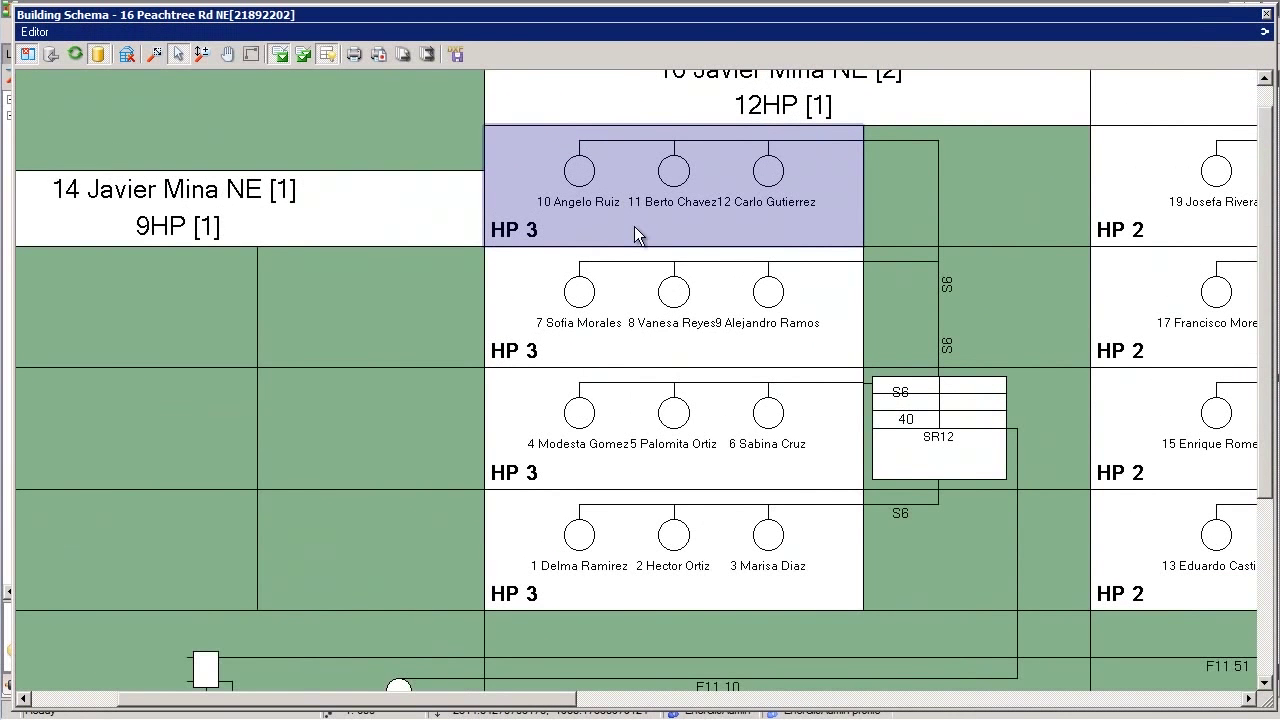
right_click(635, 229)
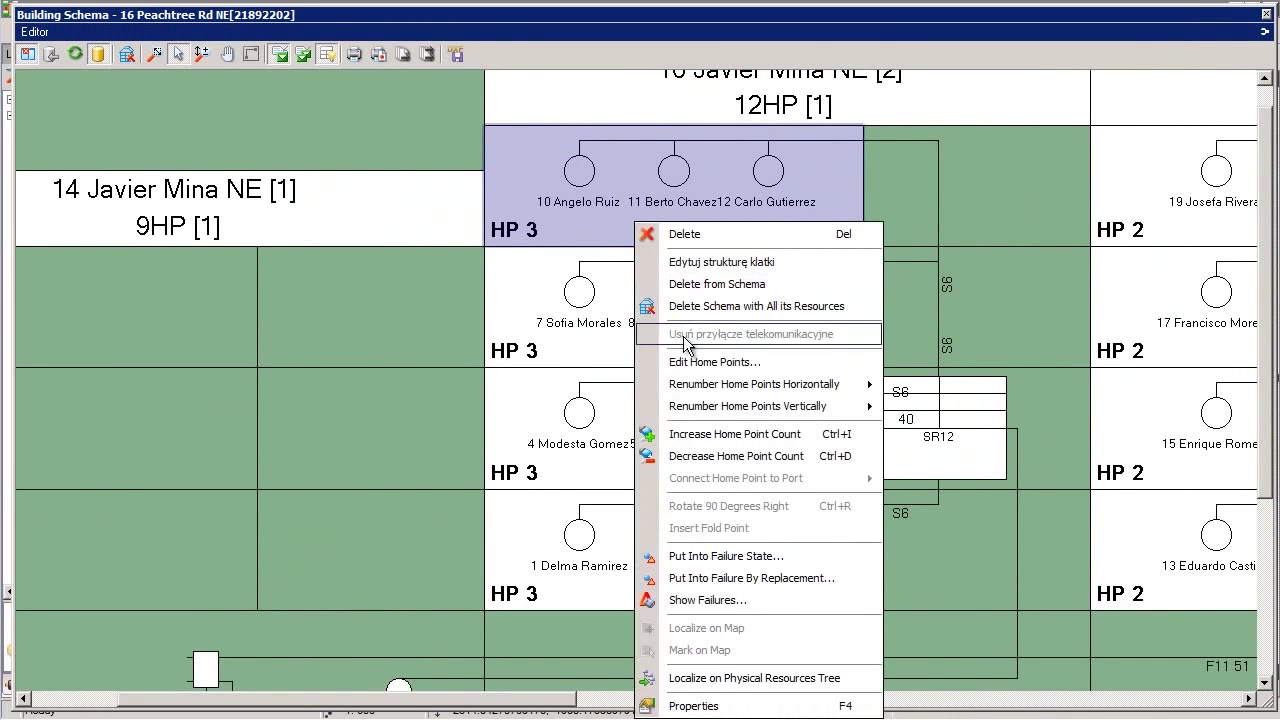
click(700, 706)
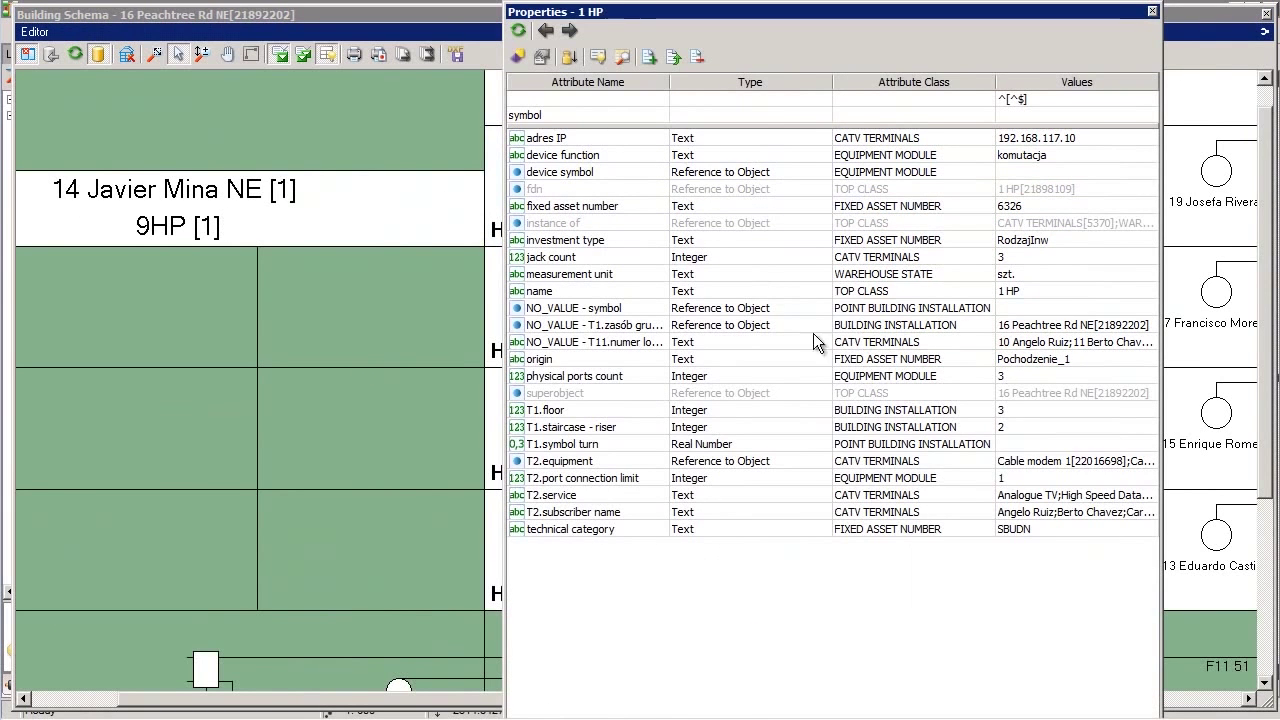
- Show the T2.service, T2.subscriber name and T2.equipment attributes in an index table, and close the table and the properties
click(583, 498)
shift+click(585, 513)
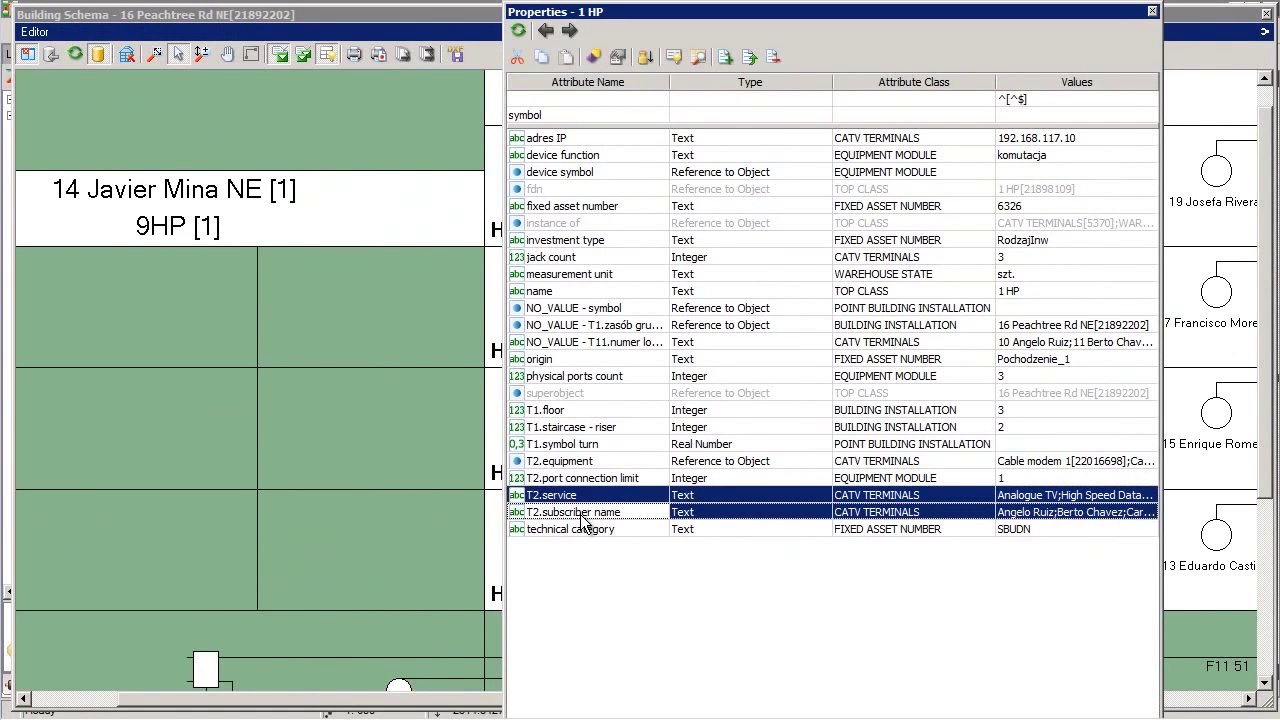
ctrl+click(583, 463)
right_click(583, 465)
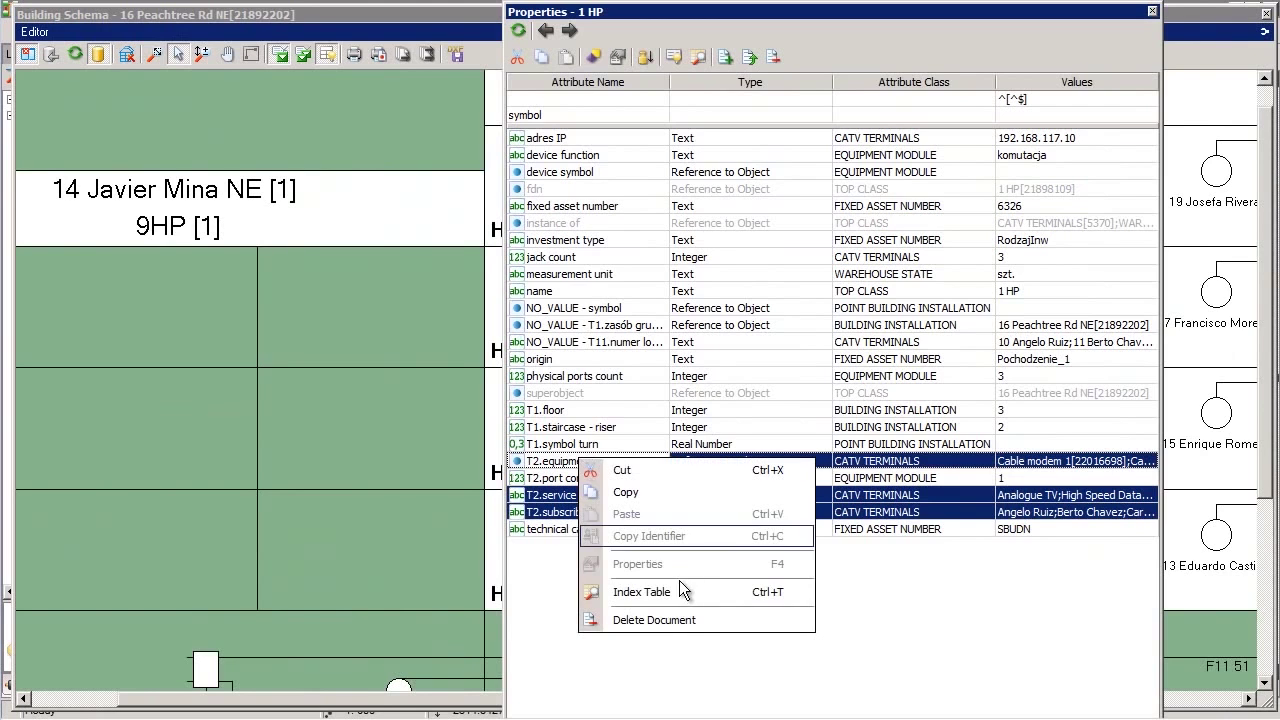
click(641, 592)
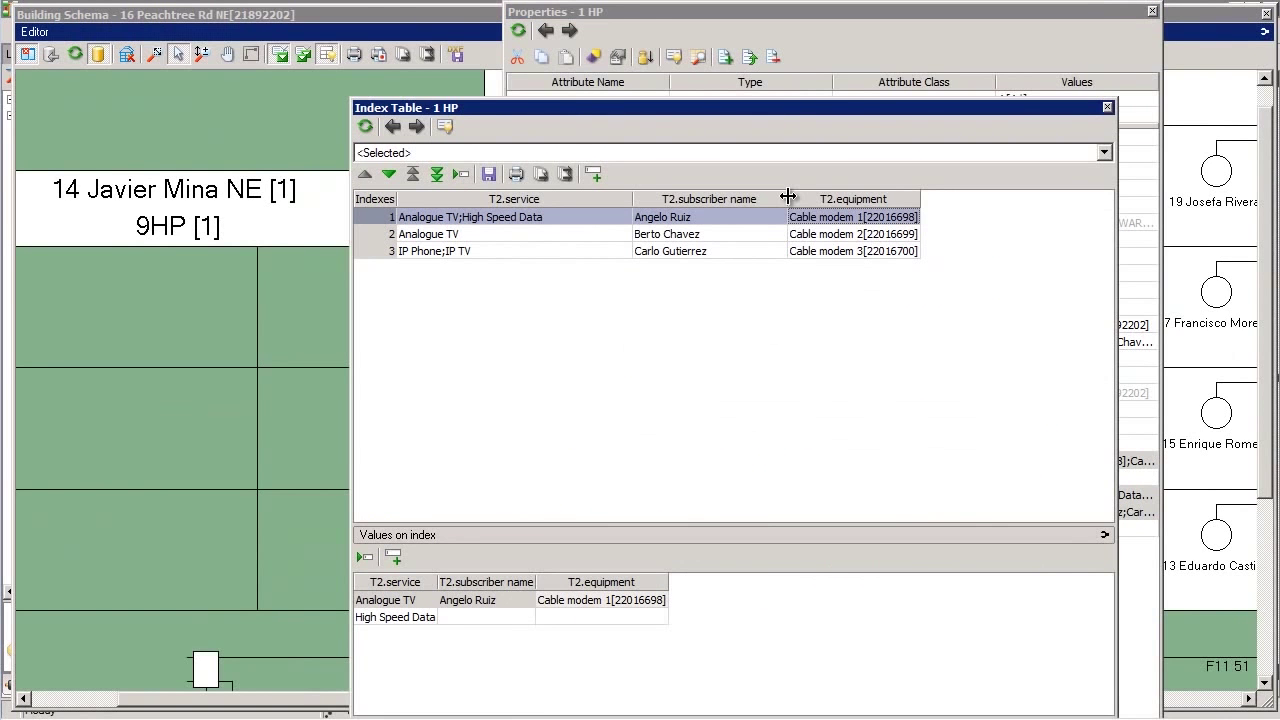
click(1107, 108)
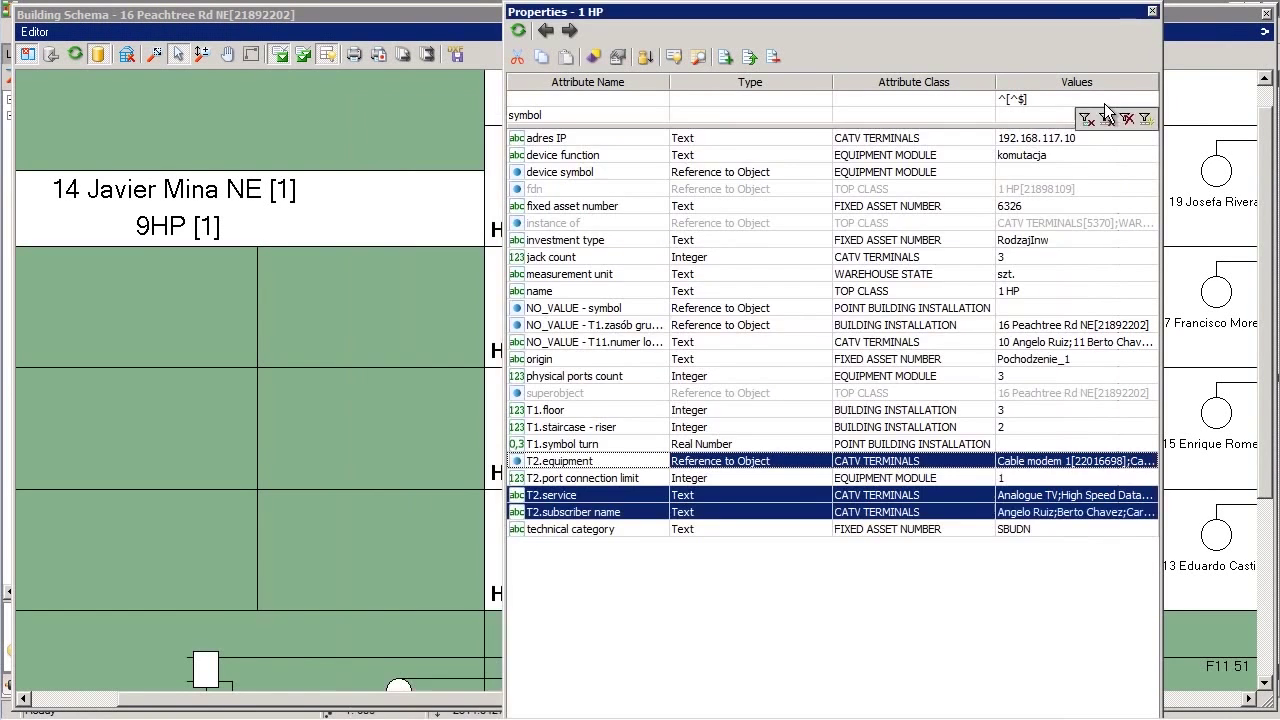
click(1150, 12)
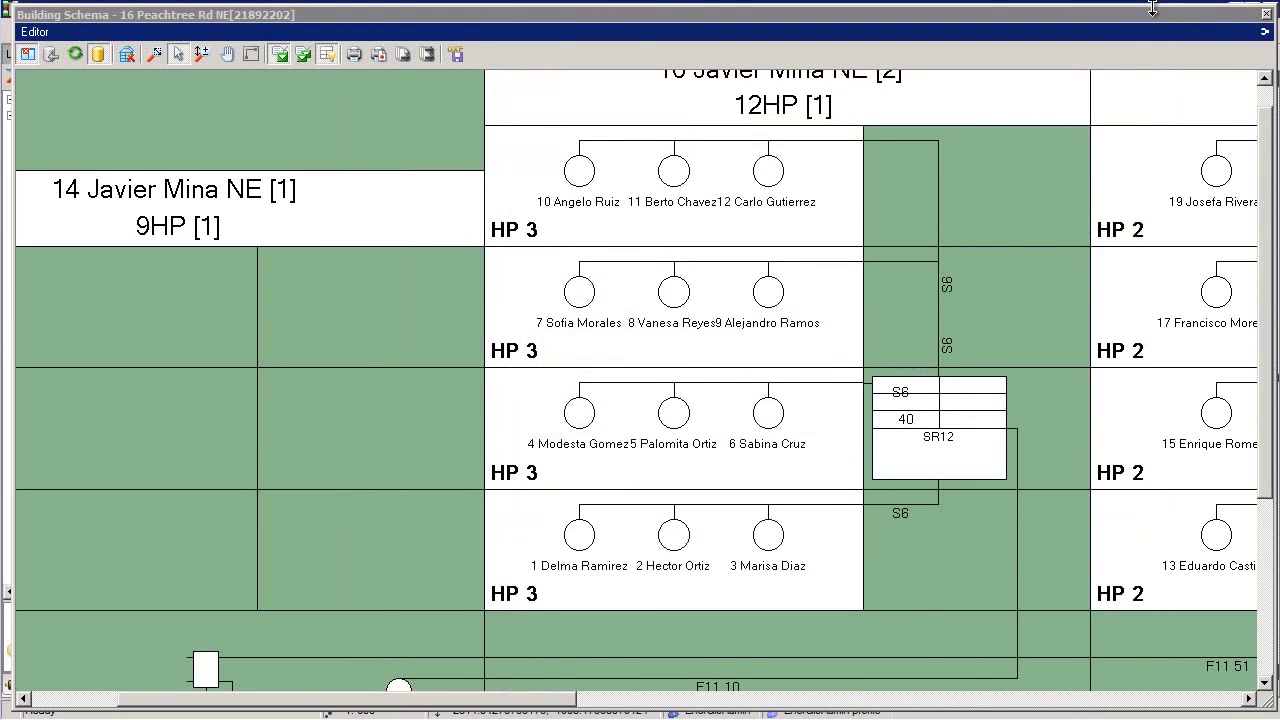
- Close the building schema and highlight the CATV Up network segment of the amplifier in the building beside the power supplier
click(154, 54)
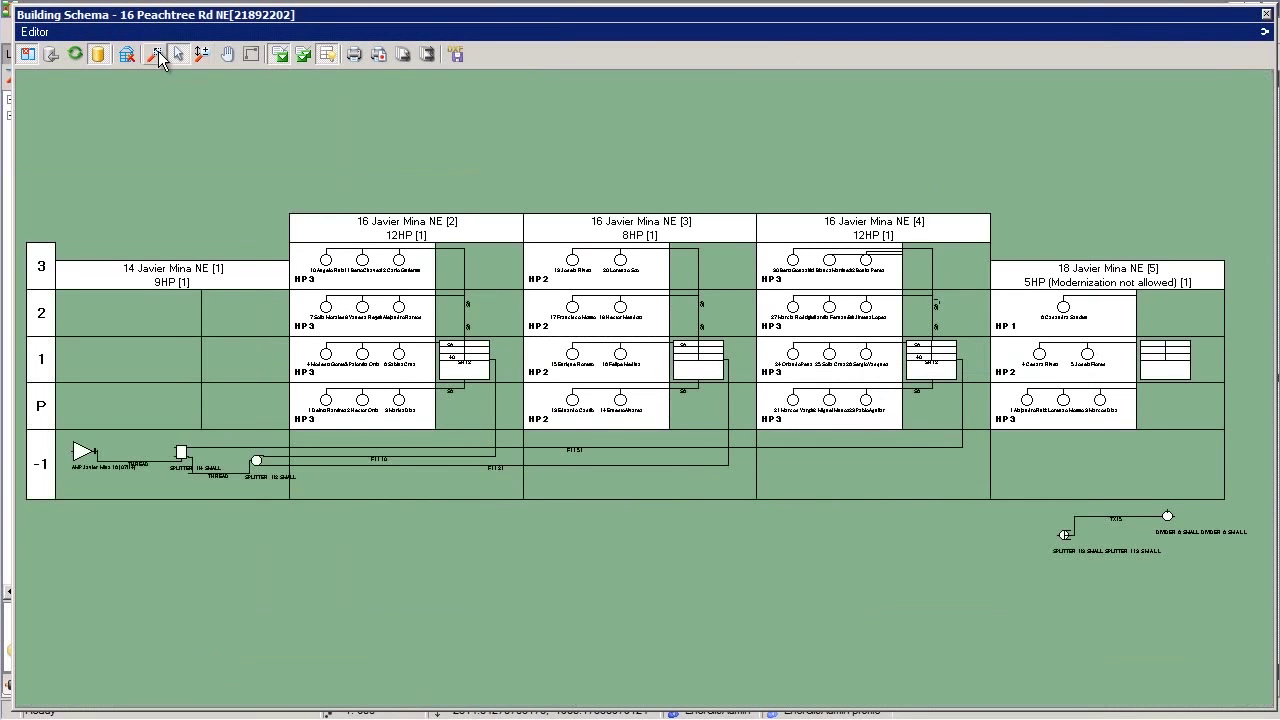
click(1267, 15)
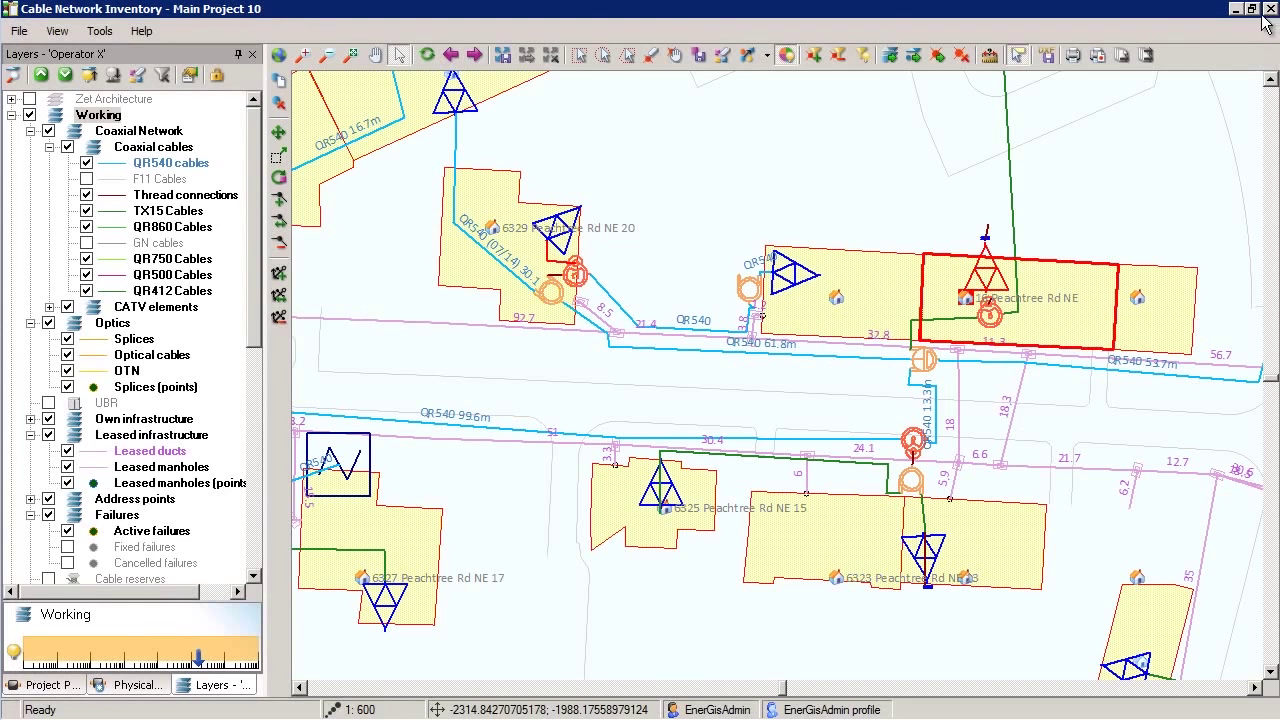
scroll(502, 513, down, 1)
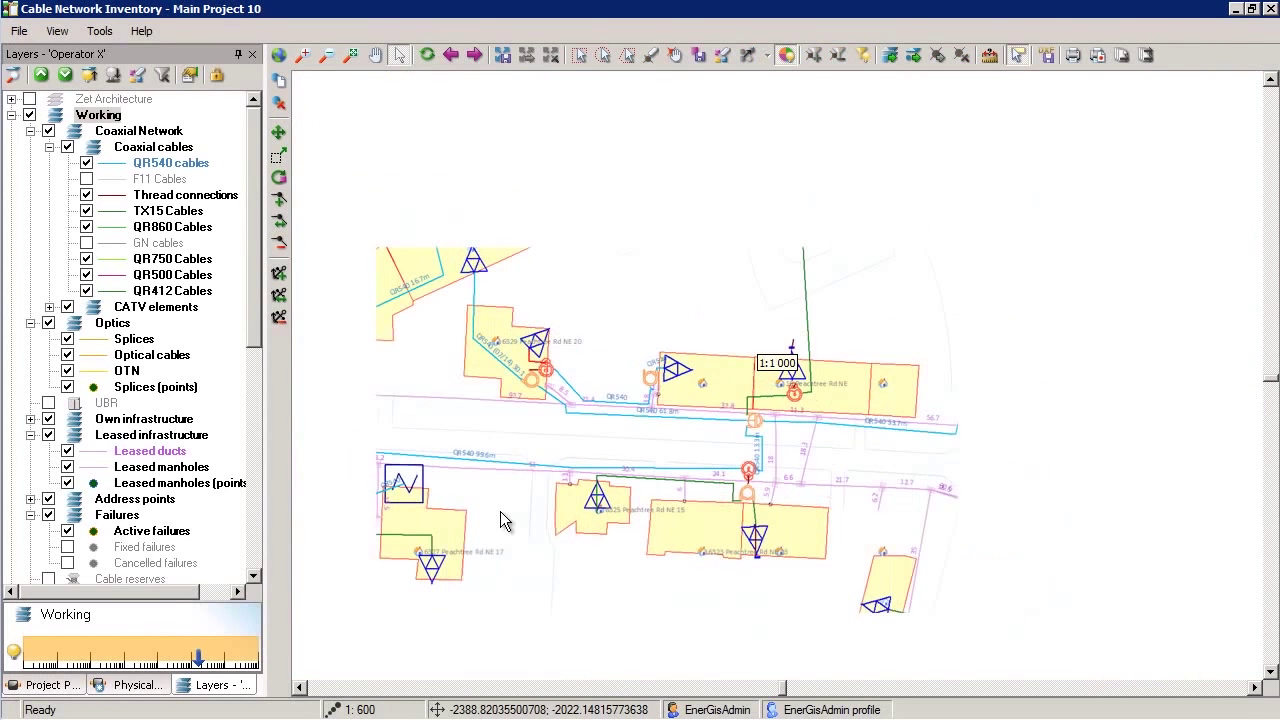
right_click(427, 579)
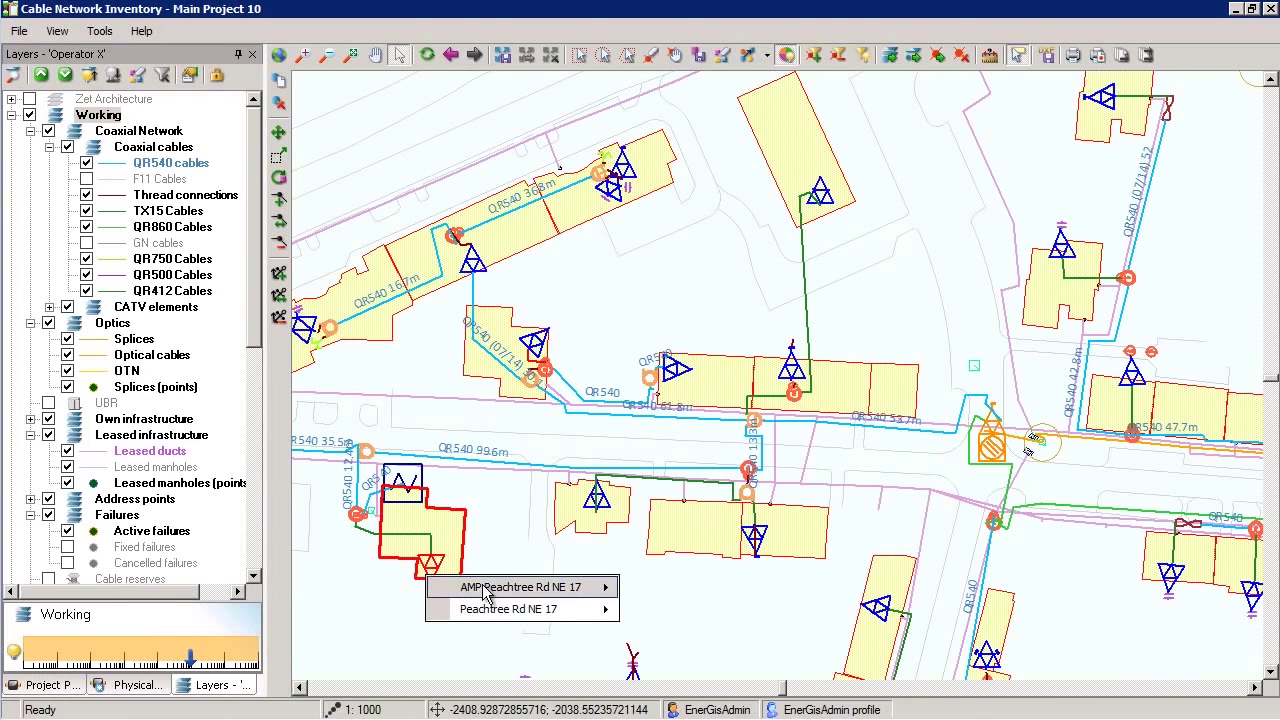
mouse_move(508, 592)
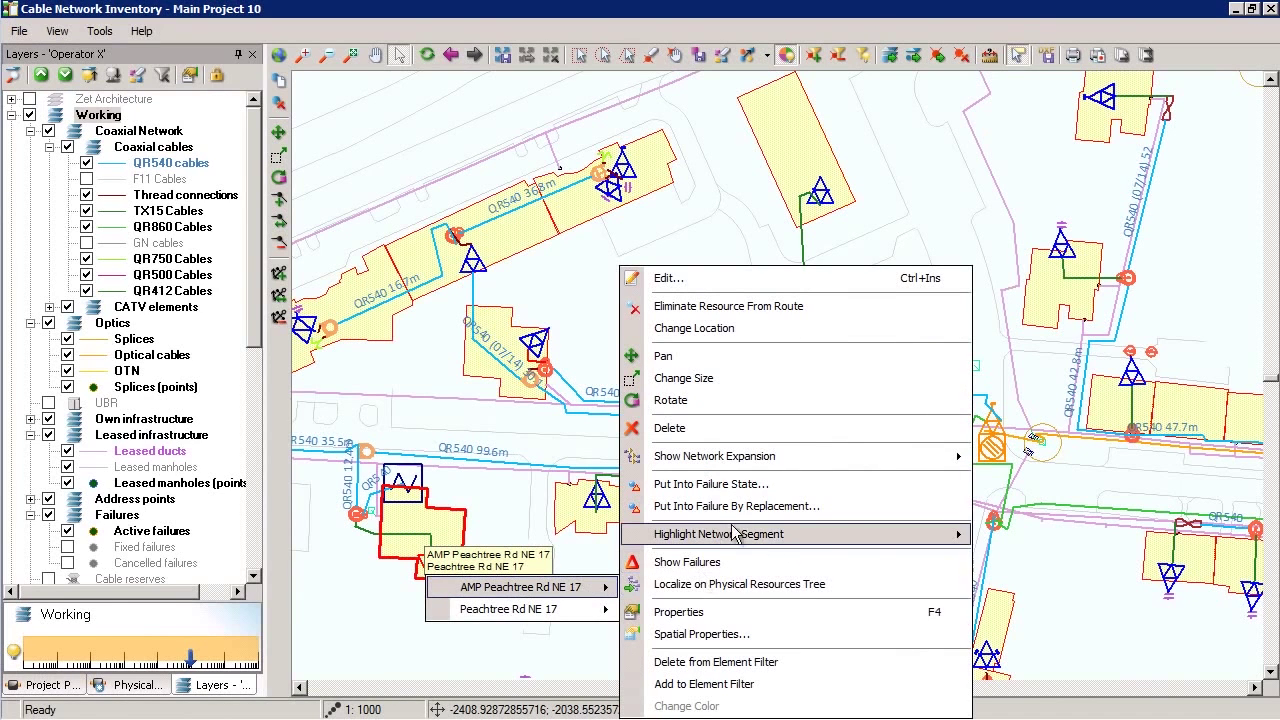
mouse_move(816, 532)
click(1004, 558)
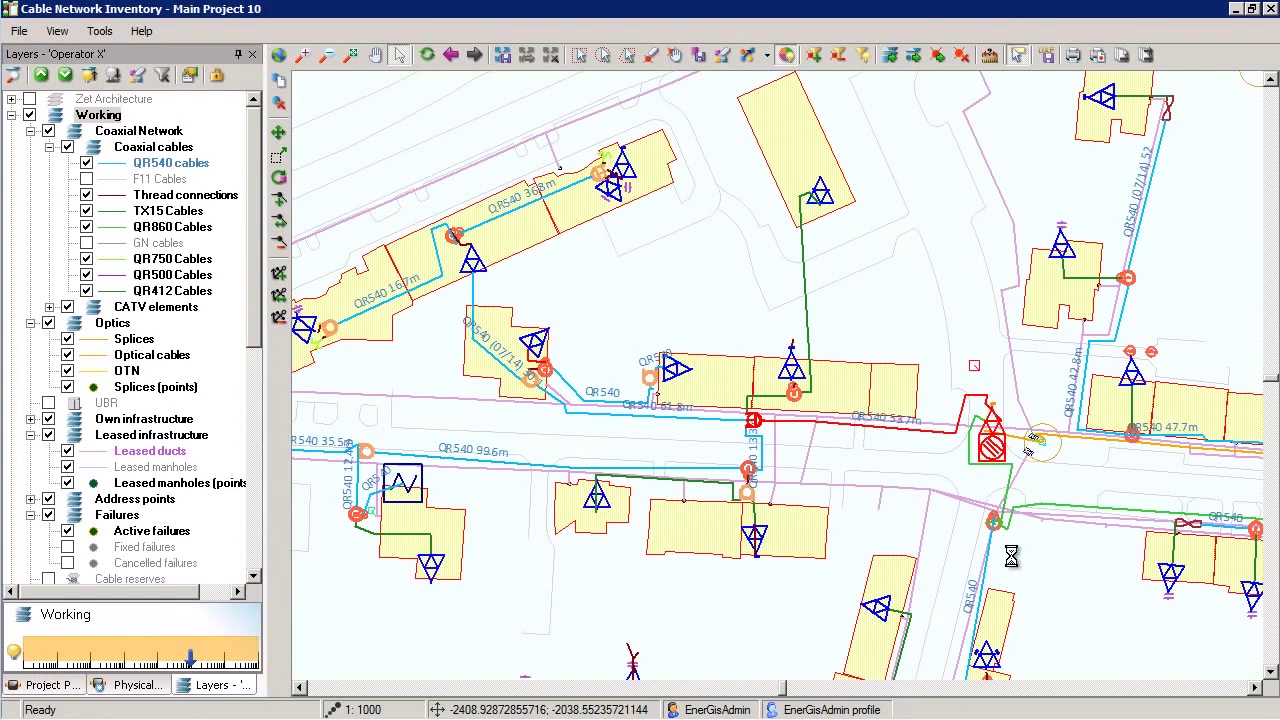
- Highlight the Power network segment of POWER SUPPLIER (07/14)
right_click(413, 486)
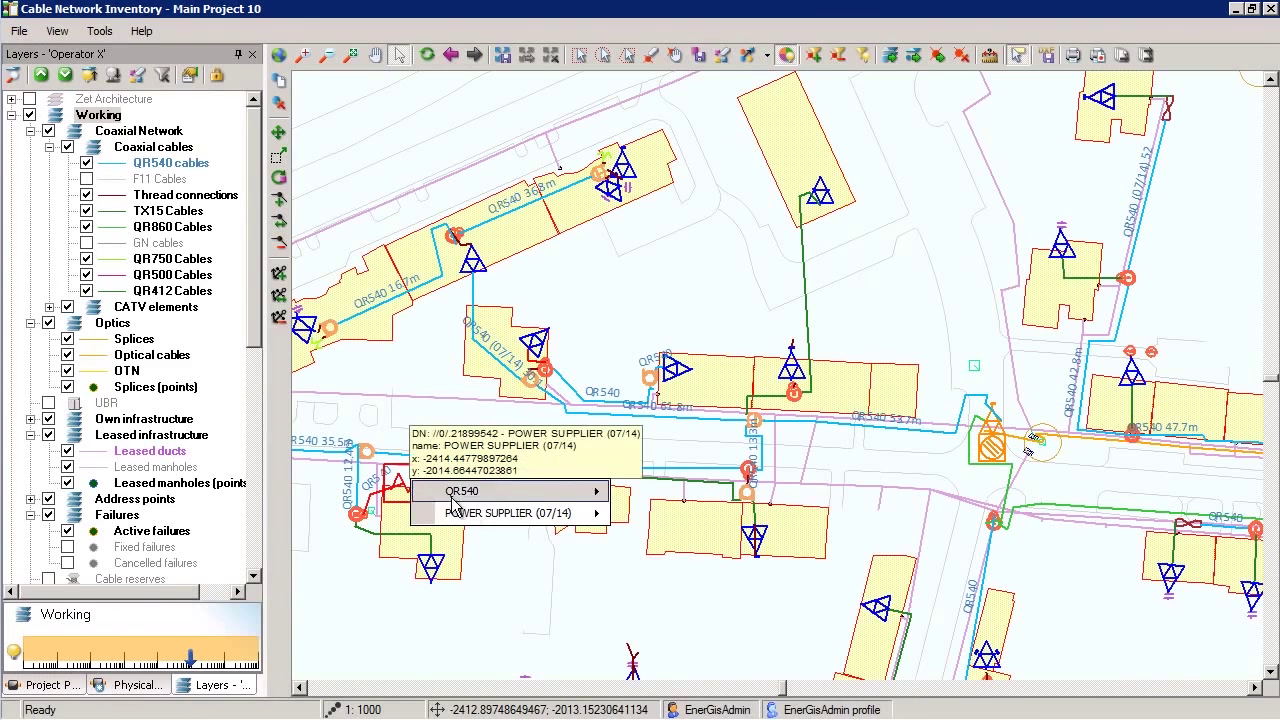
mouse_move(470, 517)
mouse_move(638, 536)
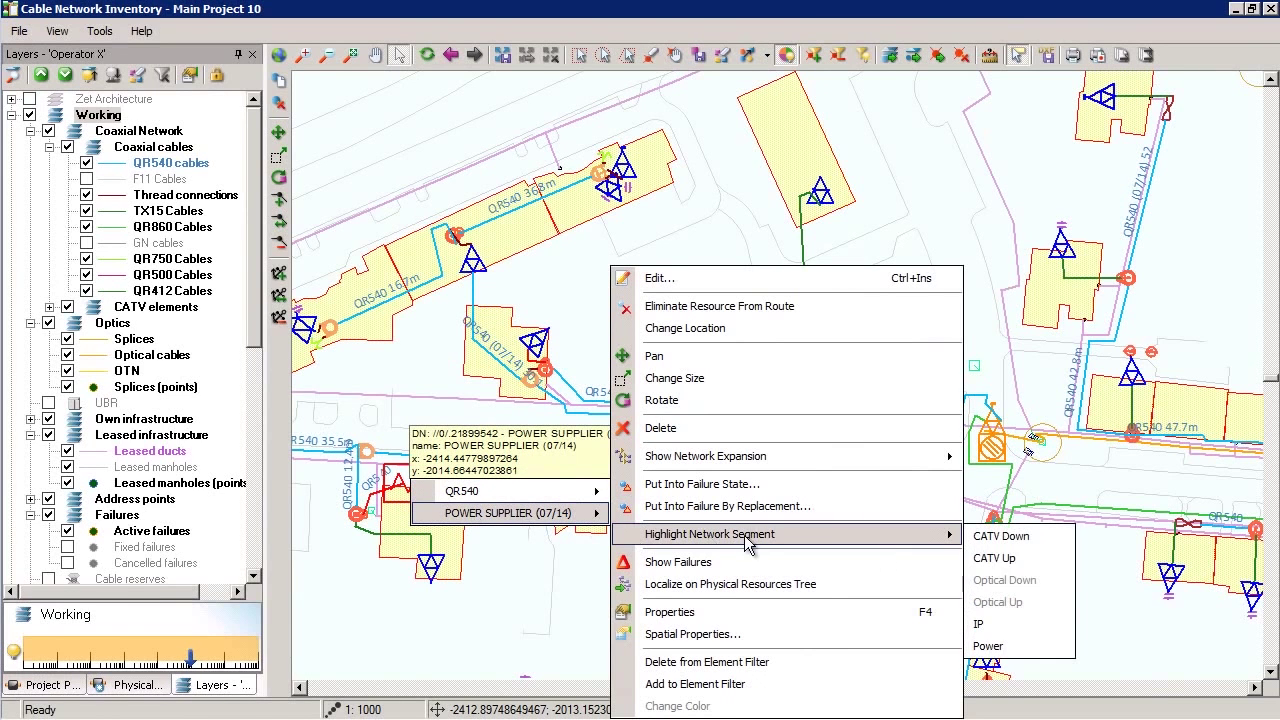
click(1000, 646)
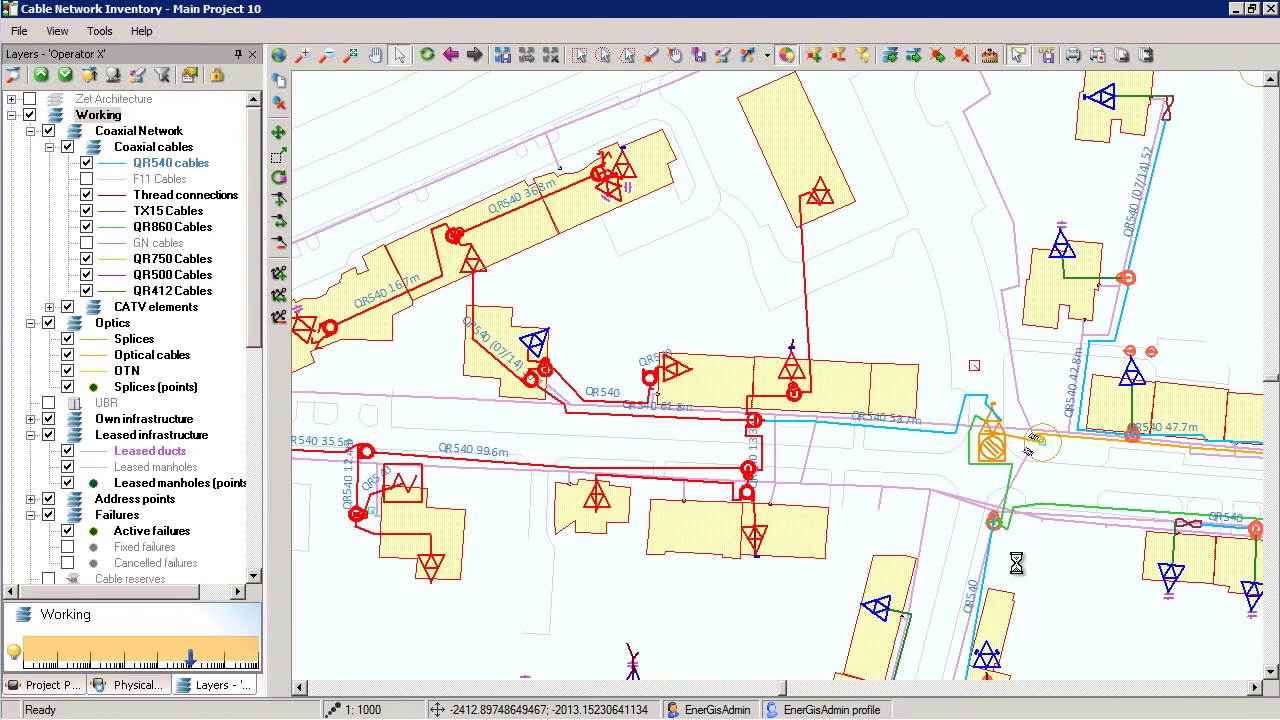
- Highlight the Power network segment of the optical node at the Peachtree Rd NE - New York Ave NW junction
click(999, 451)
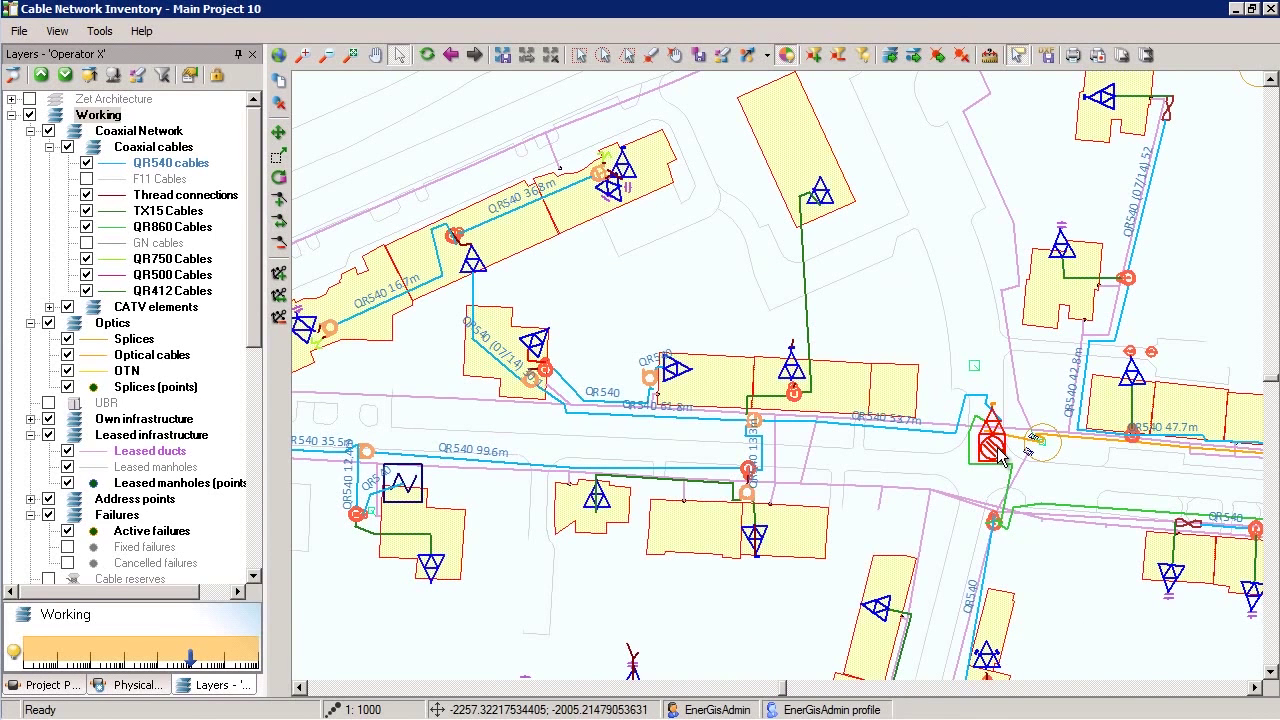
right_click(1000, 453)
mouse_move(1040, 522)
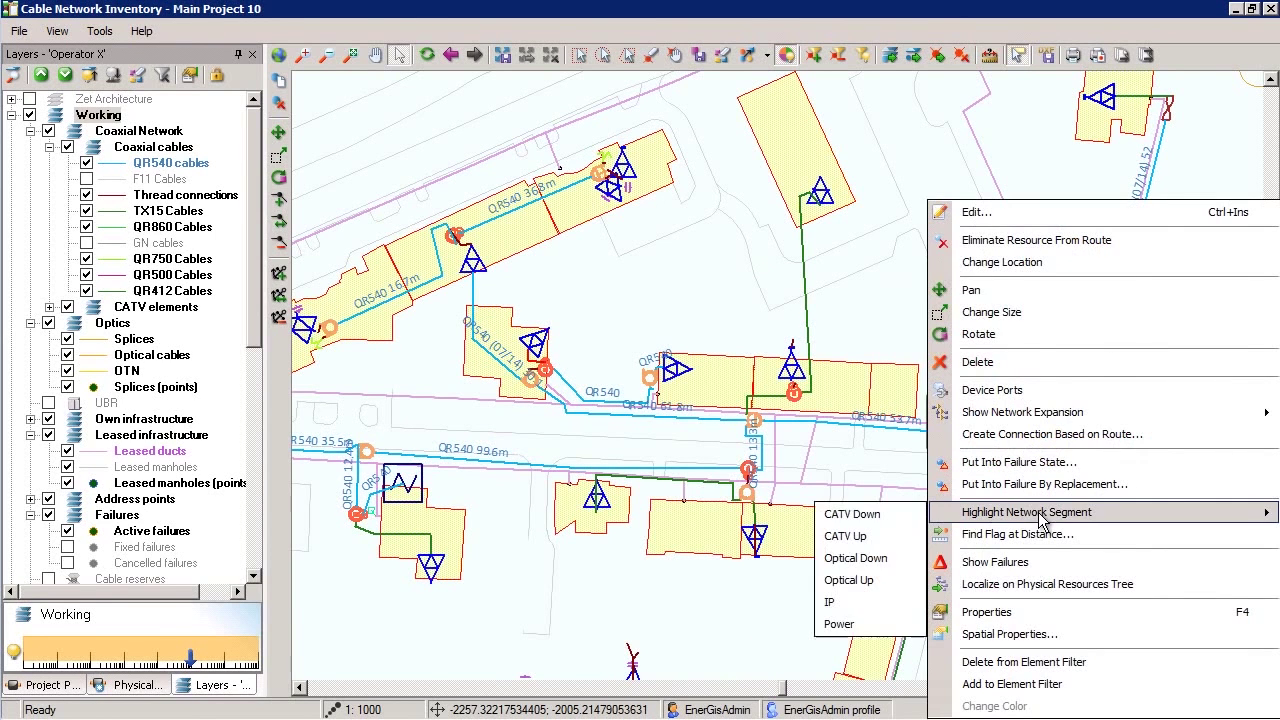
click(847, 624)
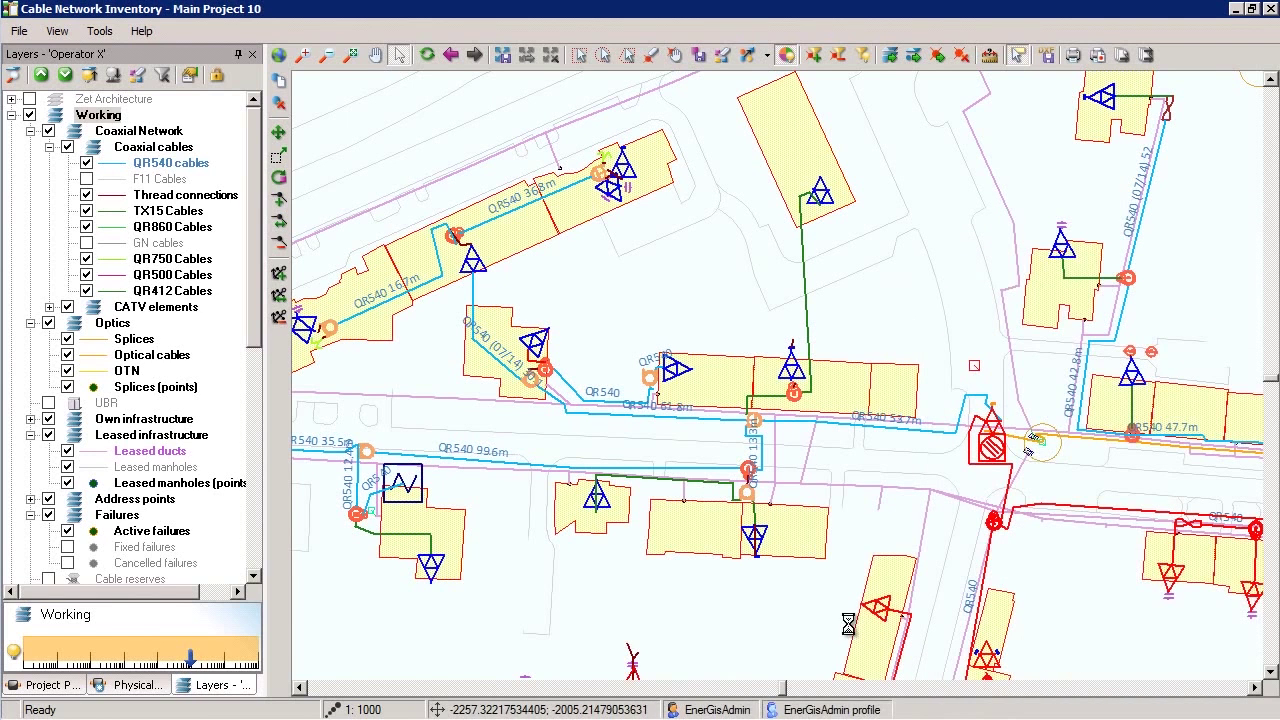
- Show the optical node's CATV network expansion, expand it down to SP 2, and generate a schema of all listed elements
right_click(992, 449)
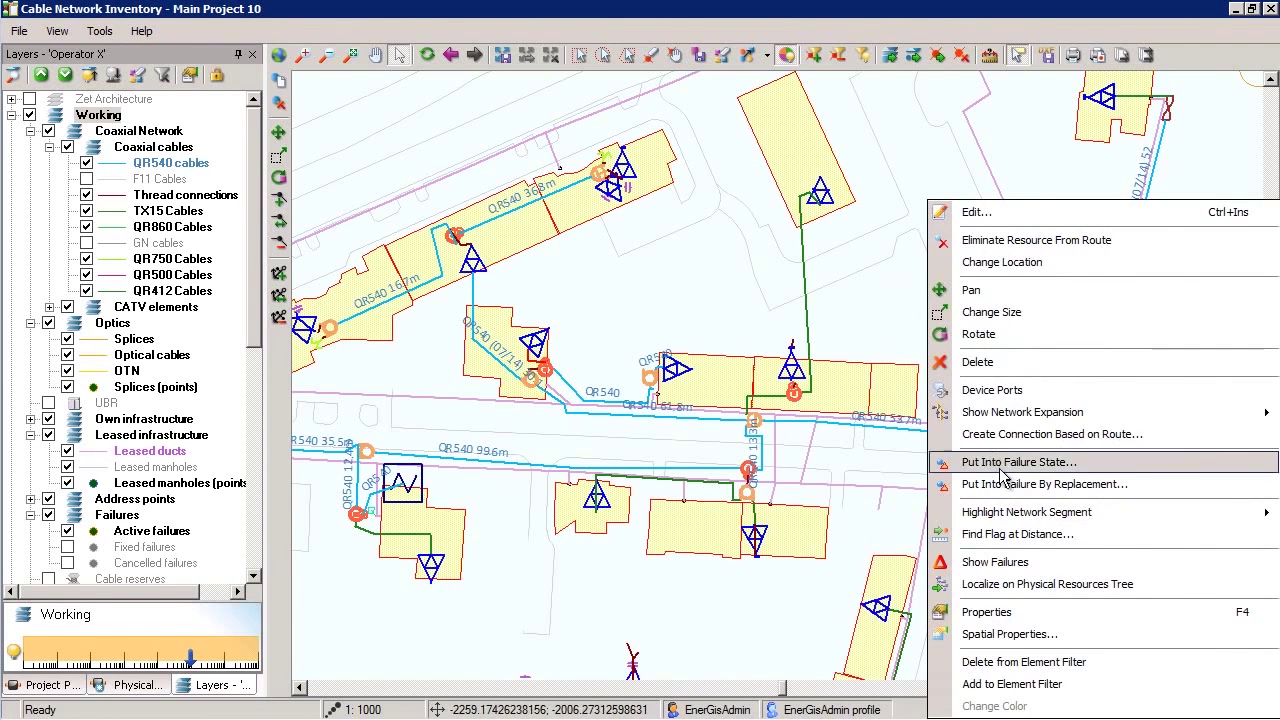
mouse_move(1065, 416)
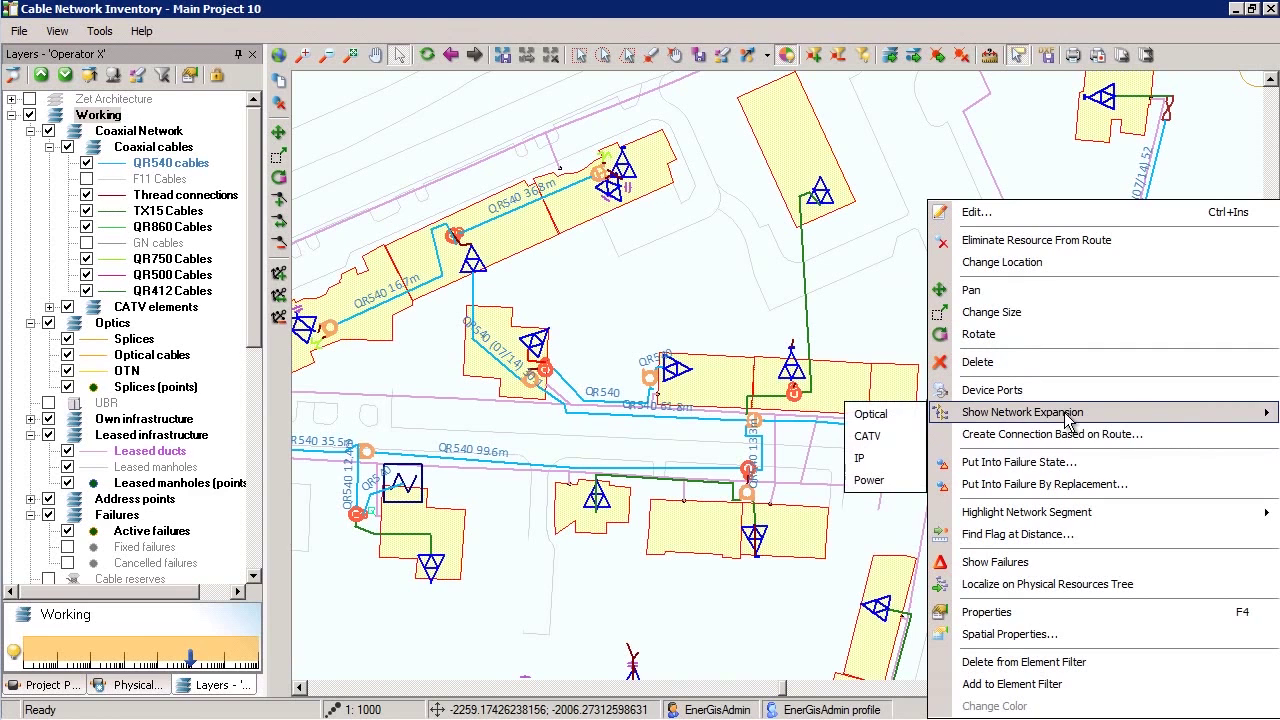
click(869, 436)
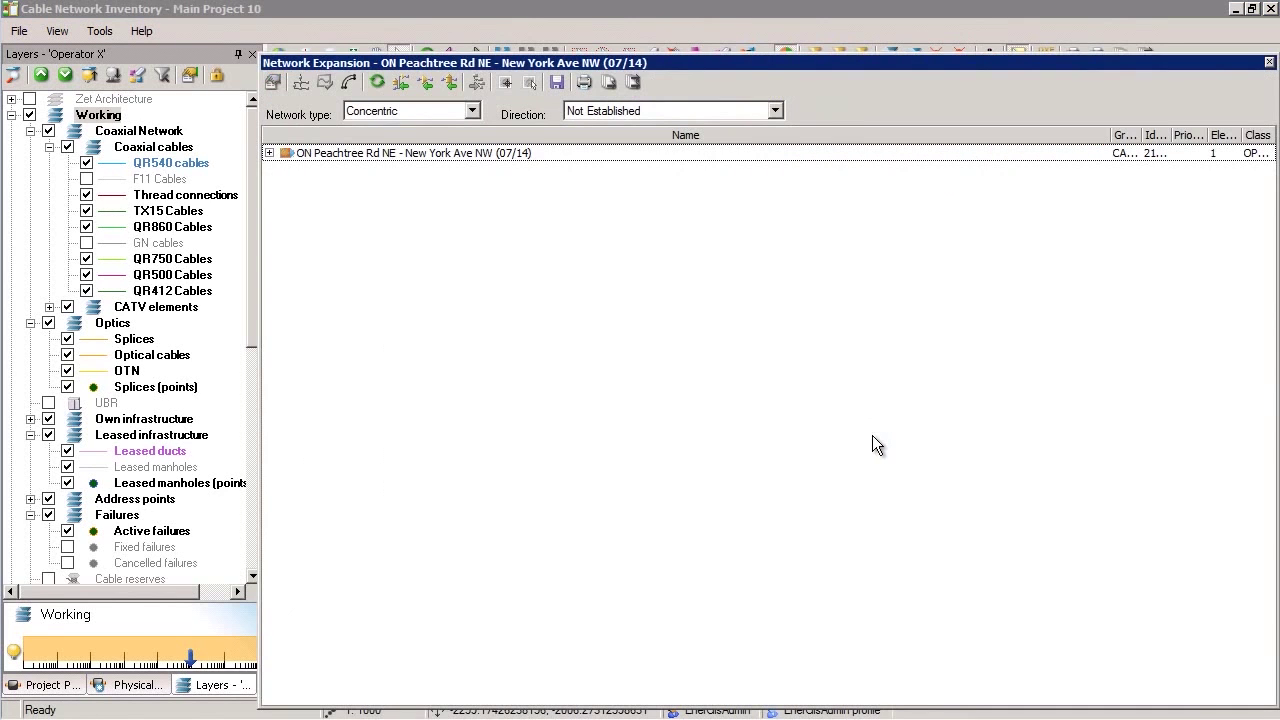
click(269, 154)
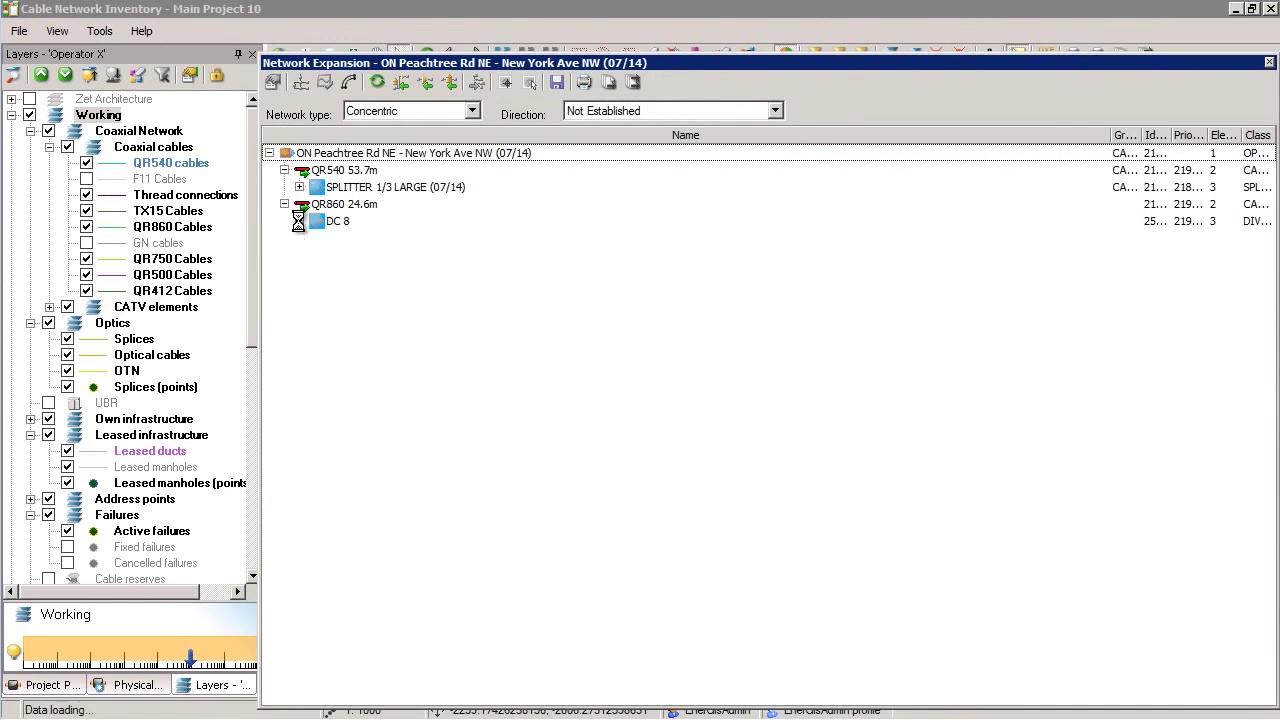
click(340, 156)
key(ctrl+a)
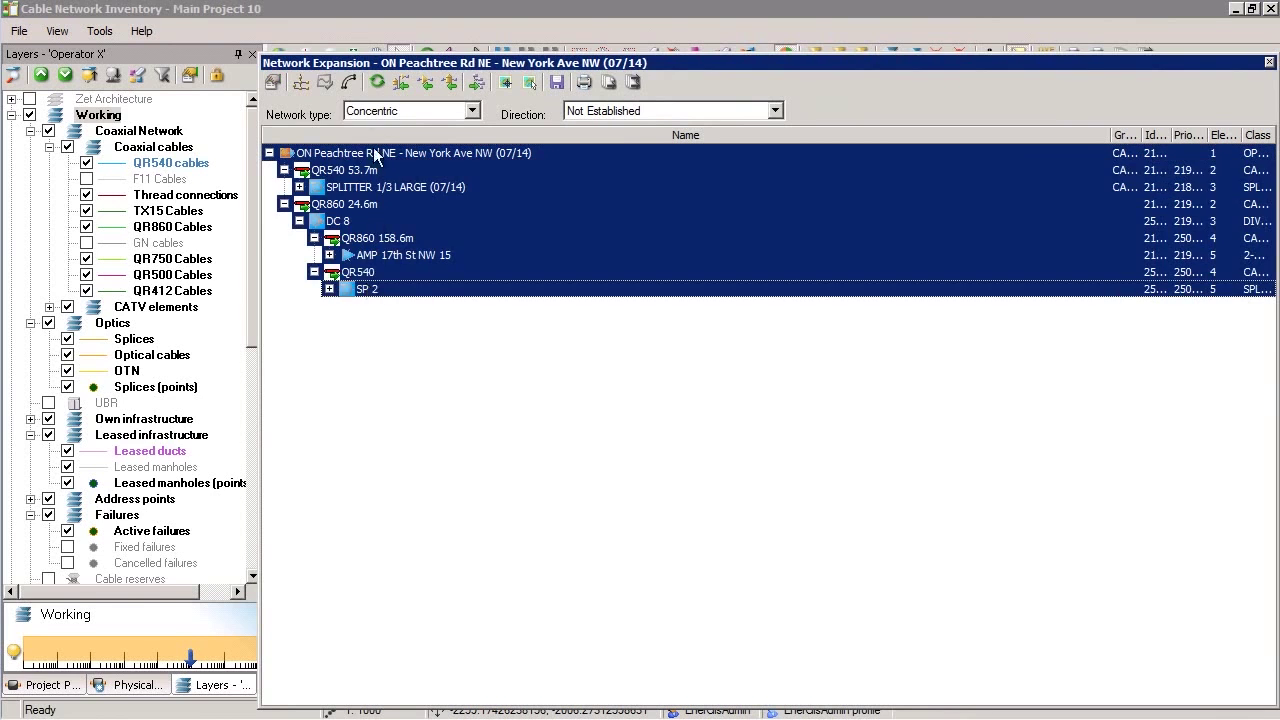
click(300, 82)
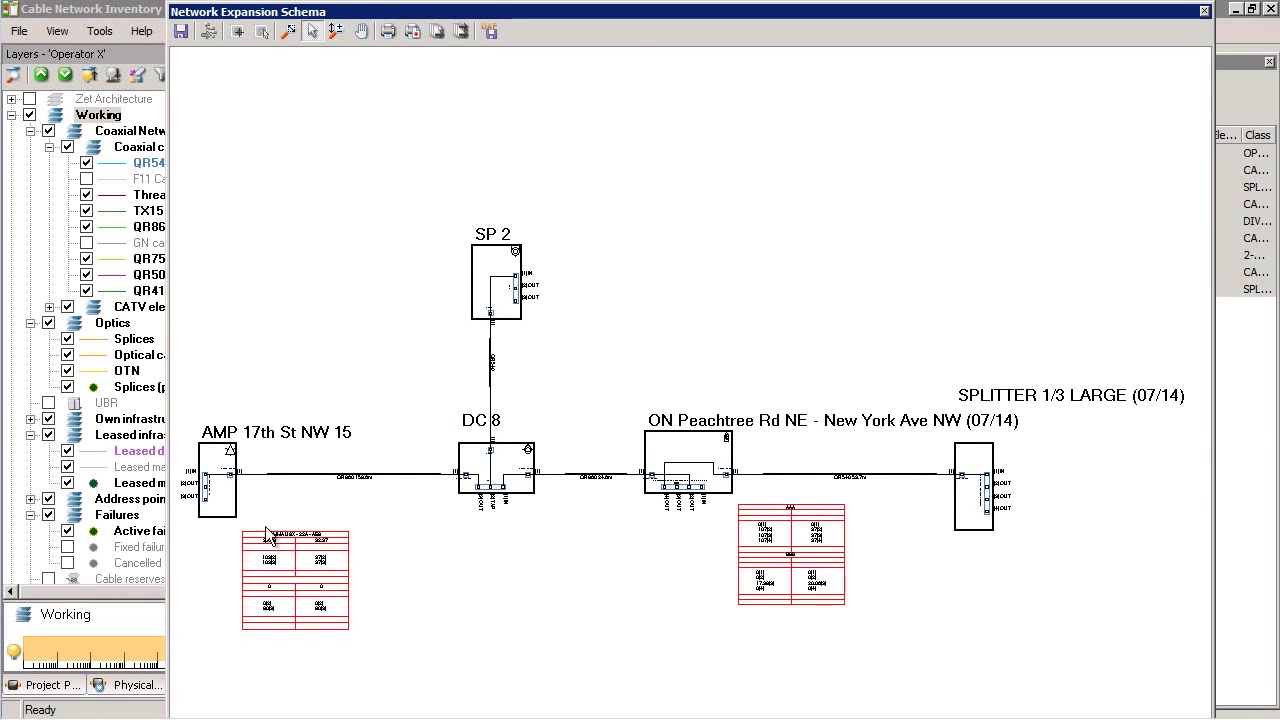
- Examine the amplifier, DC 8 and optical node ports and signal tables in the expansion schema, and close the schema
scroll(268, 548, up, 3)
scroll(272, 565, up, 2)
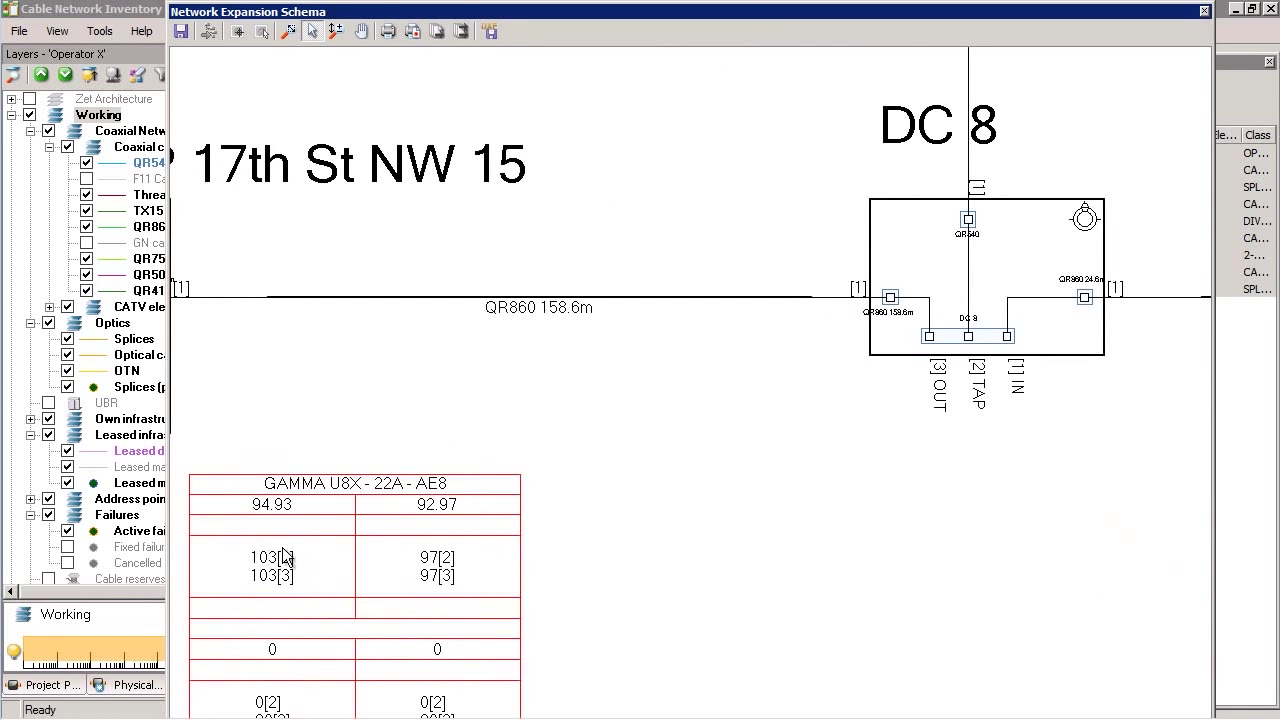
scroll(285, 556, down, 2)
scroll(714, 513, down, 1)
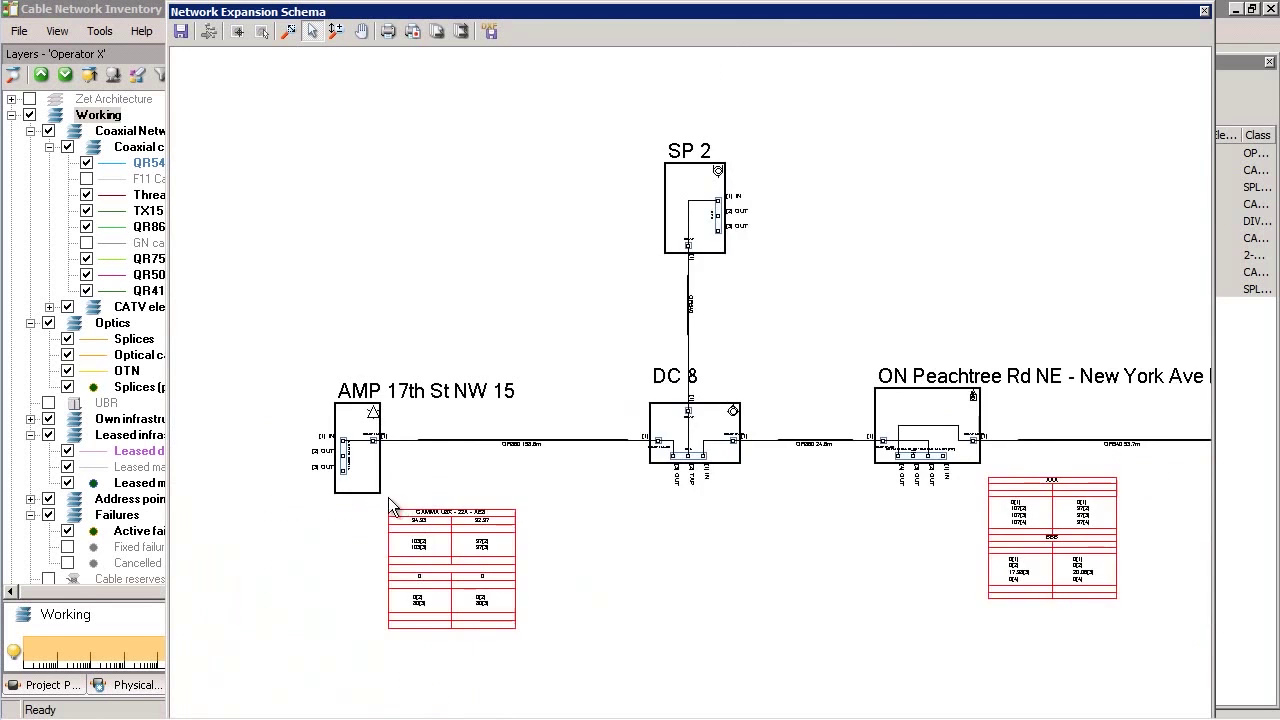
scroll(390, 497, up, 2)
scroll(401, 459, up, 2)
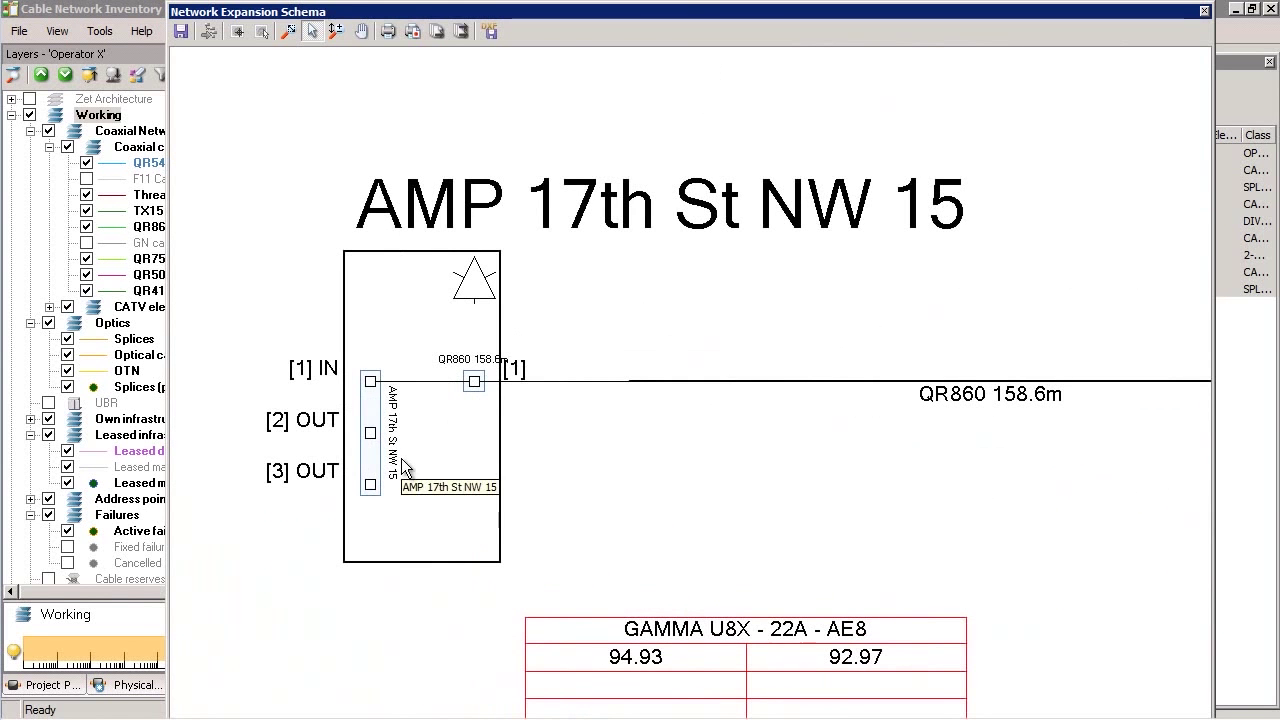
click(361, 31)
drag(1112, 215, 326, 224)
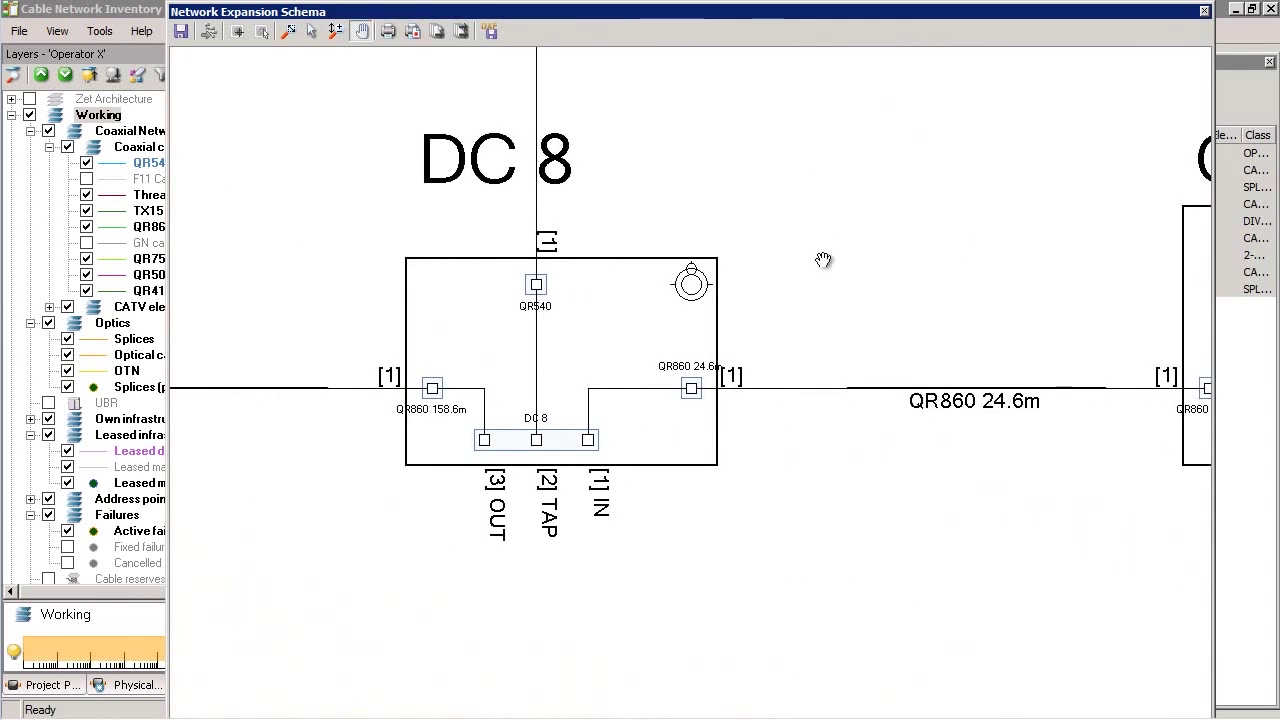
drag(1102, 267, 429, 277)
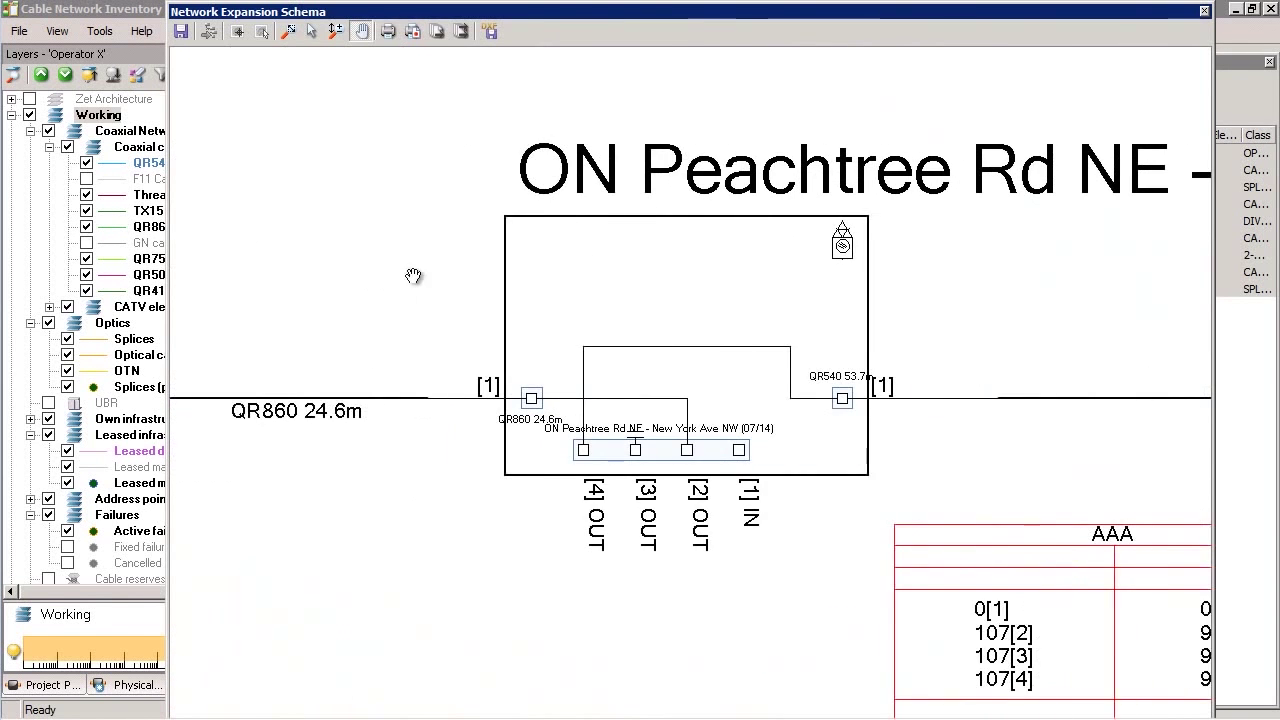
click(1204, 12)
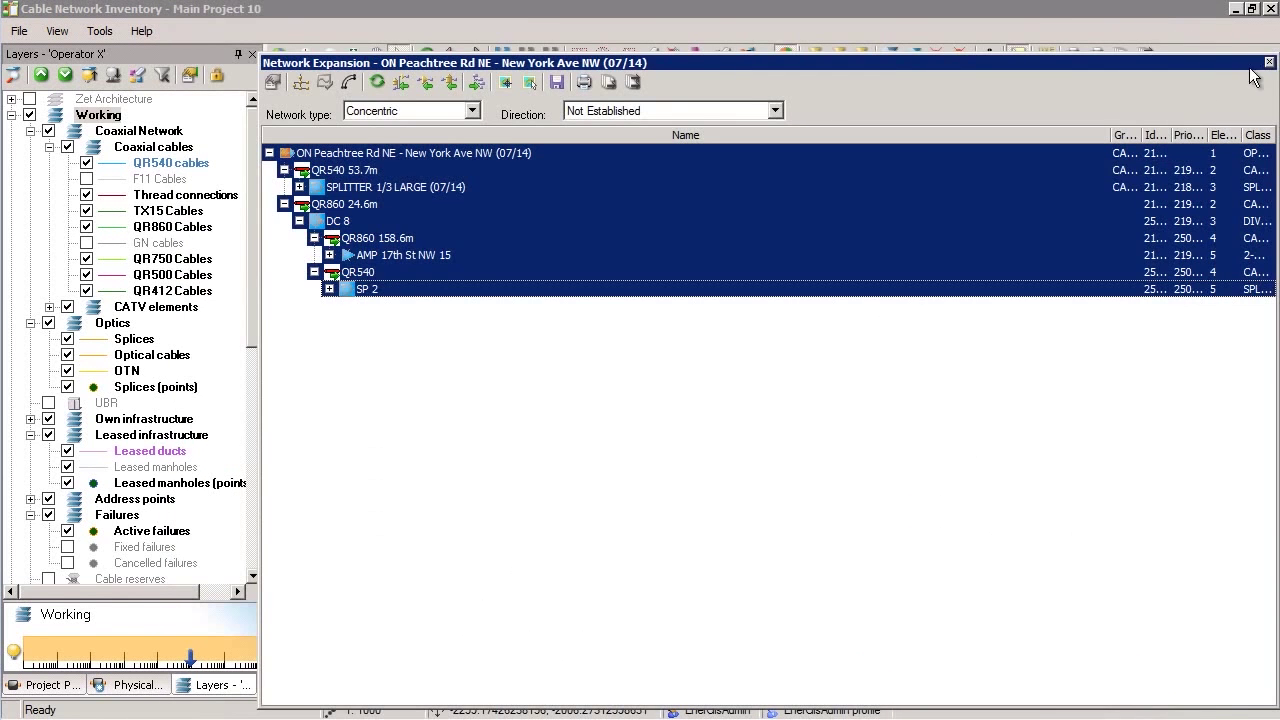
- Expand SPLITTER 1/3 LARGE (07/14), generate a schema of the whole expanded list, and close the schema and the network expansion
click(299, 187)
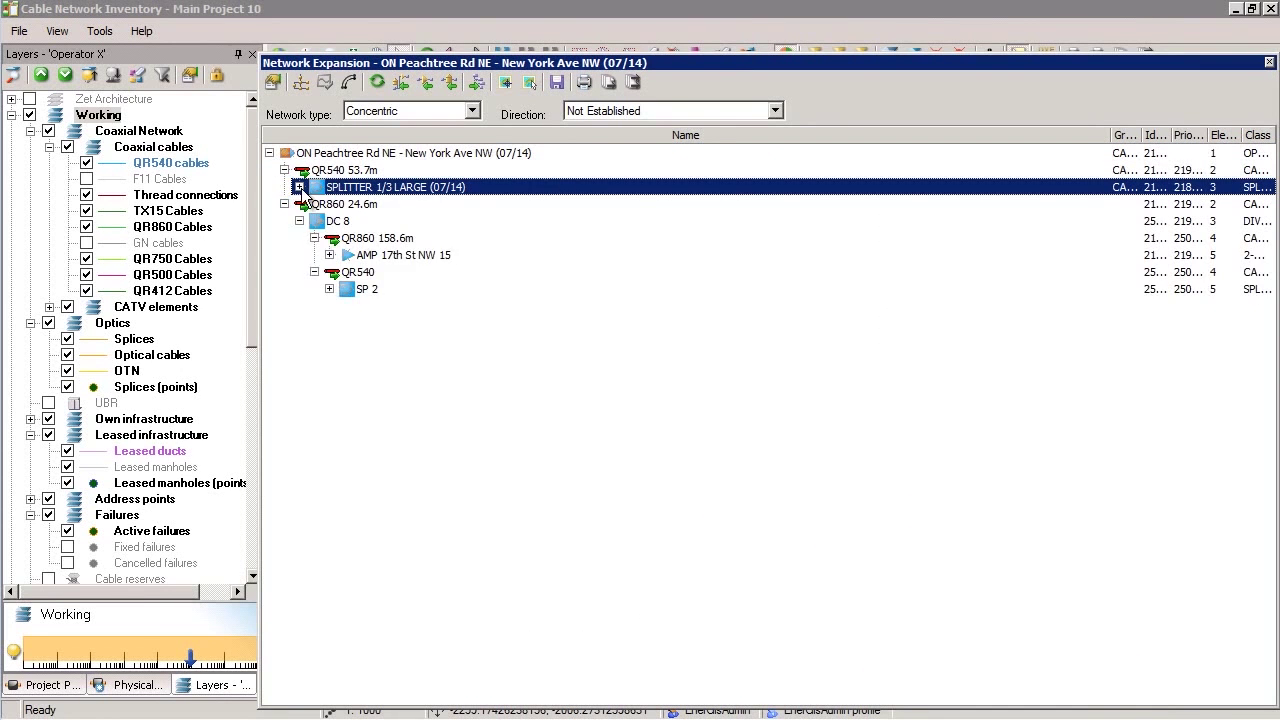
click(362, 156)
shift+click(404, 388)
click(298, 85)
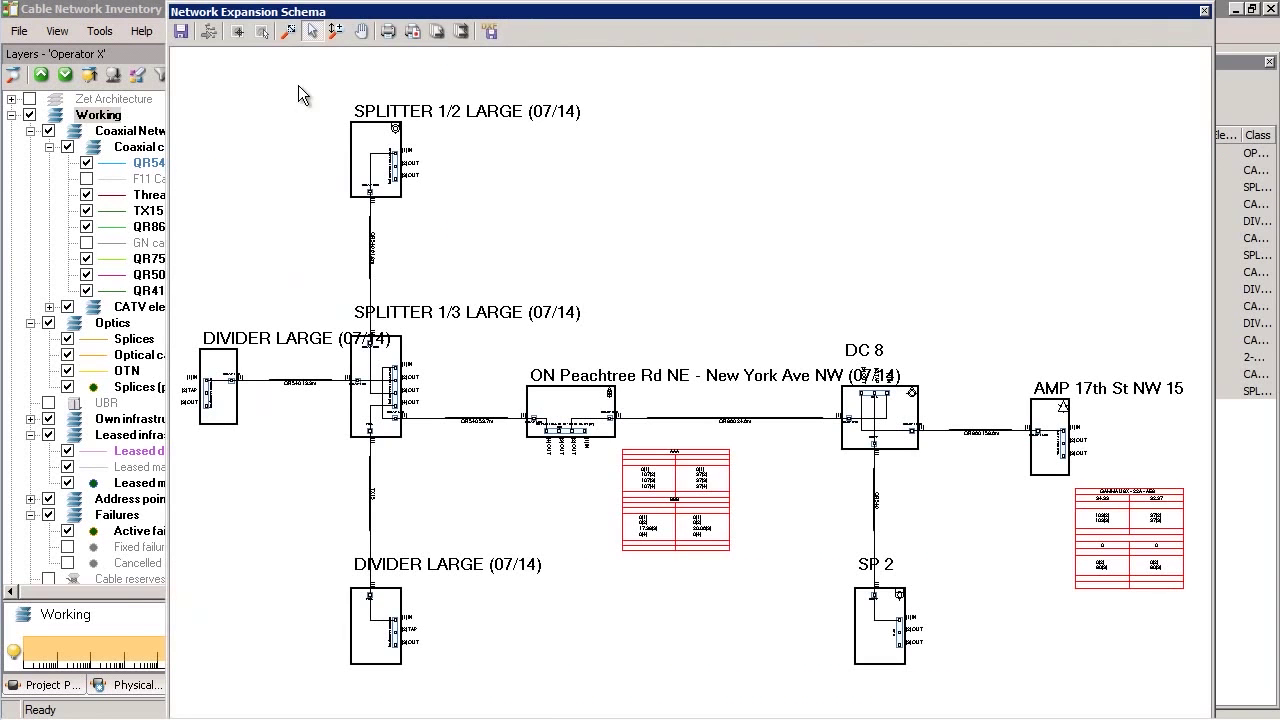
click(1204, 11)
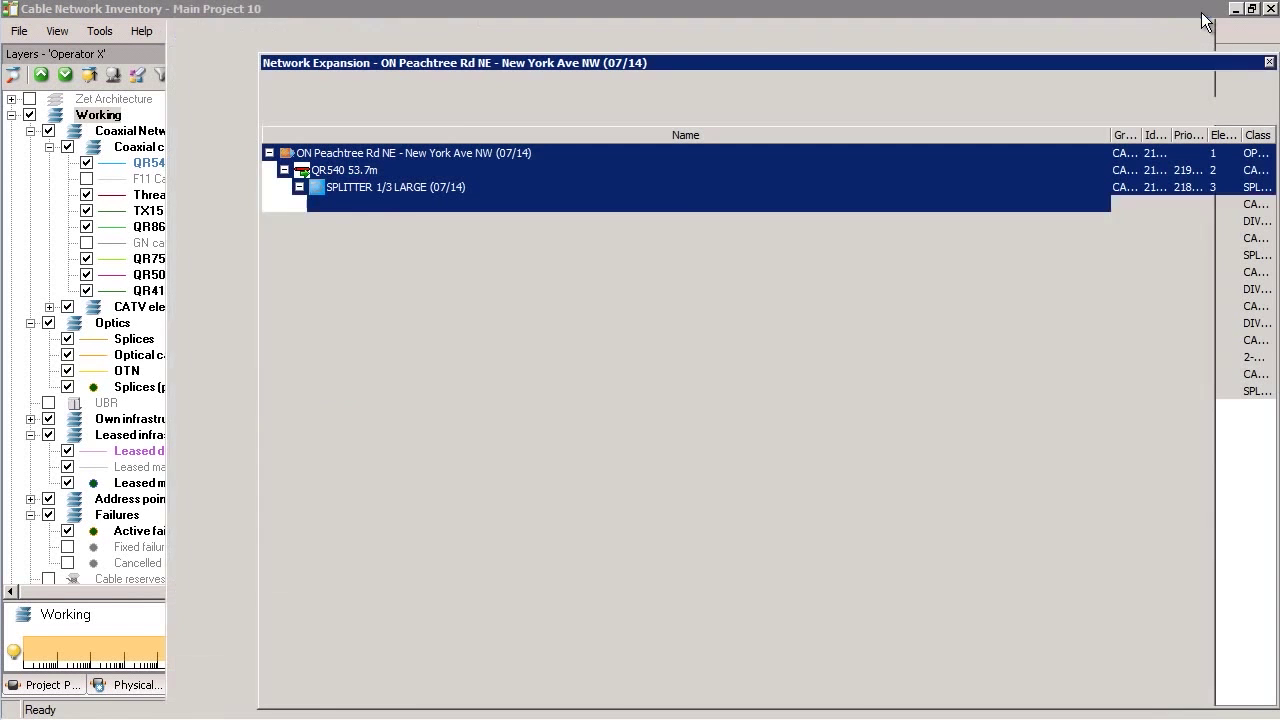
click(1268, 63)
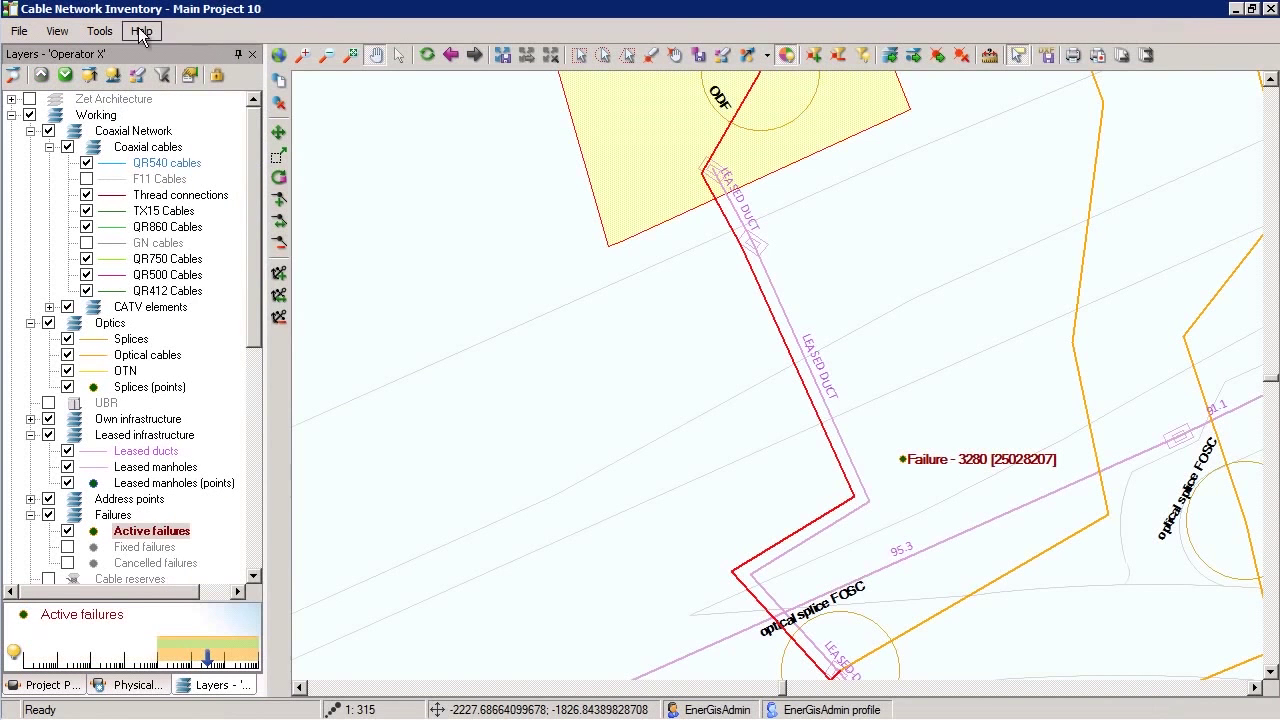
- Open the list of failures and localize the potential cable network failure on the map
click(58, 31)
mouse_move(195, 78)
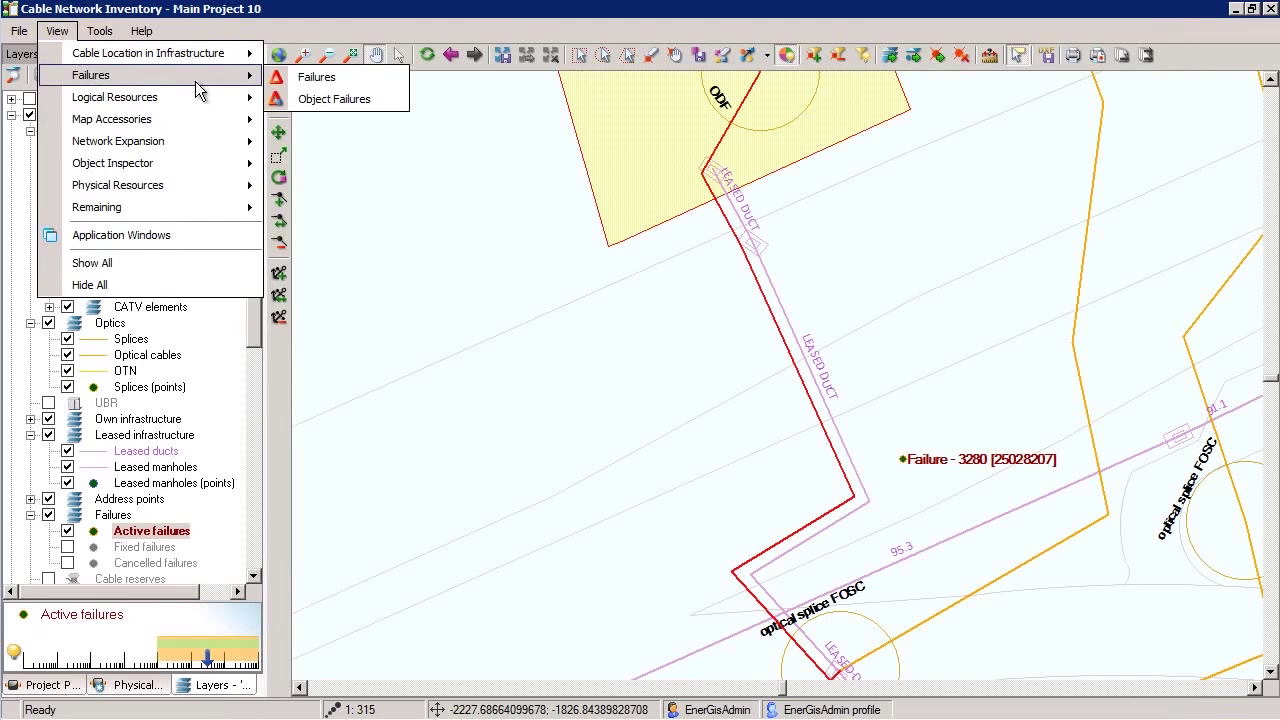
click(316, 80)
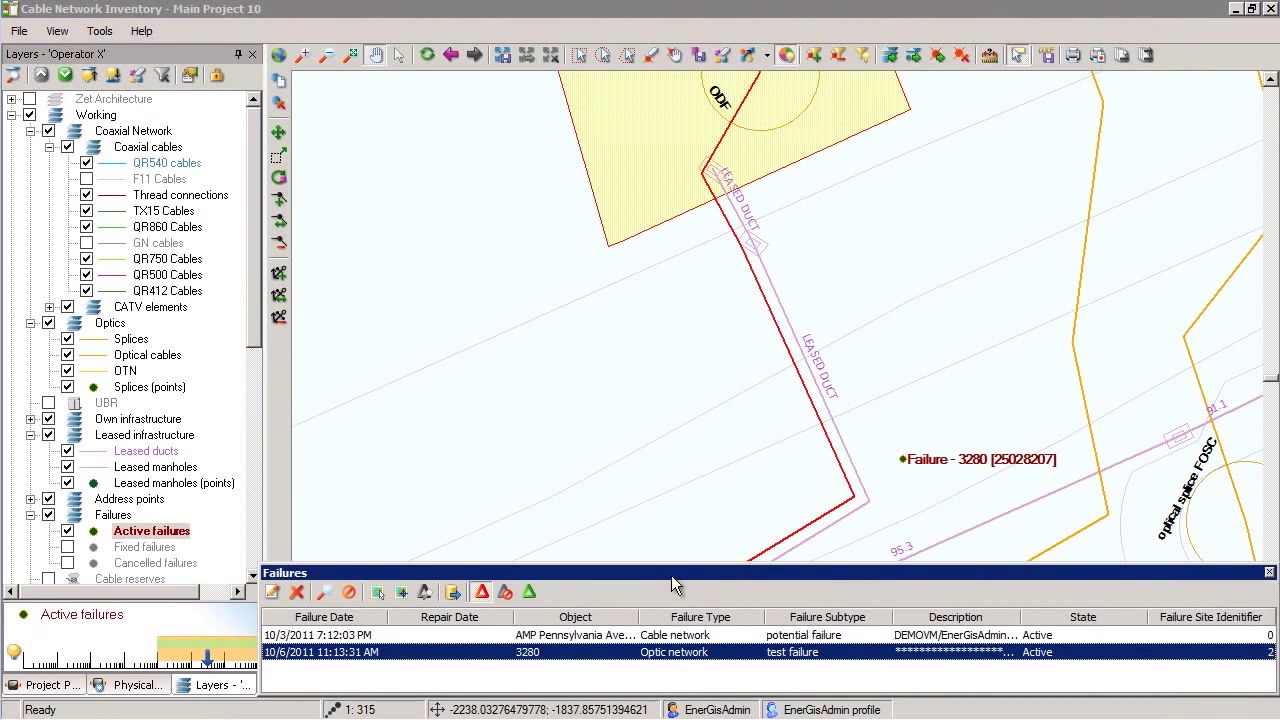
right_click(431, 636)
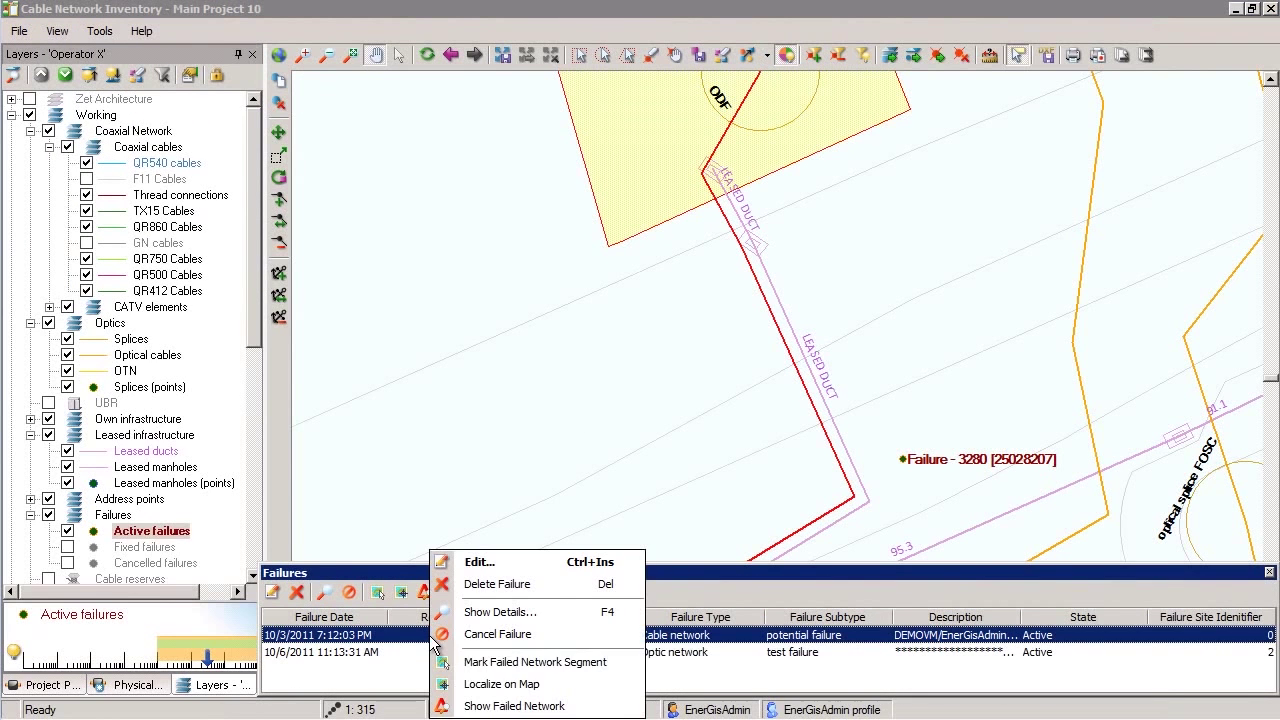
click(509, 685)
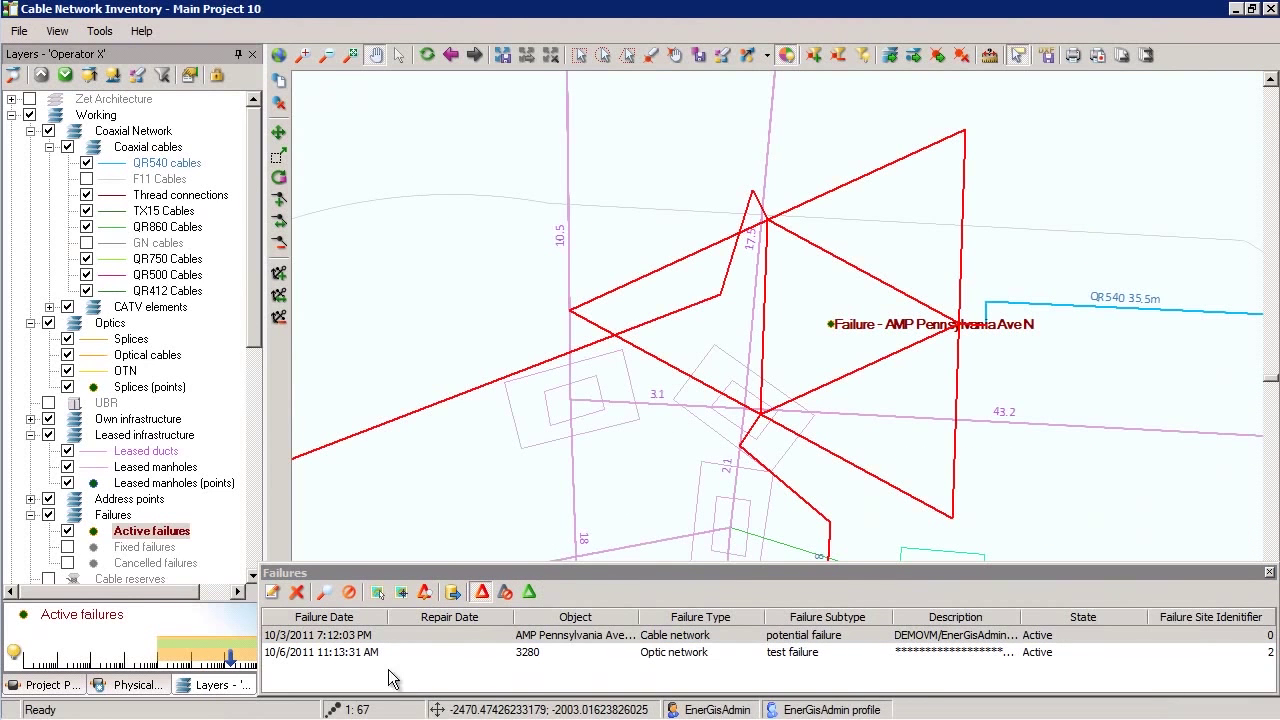
- Mark the failed network segment of the potential cable network failure on the map
right_click(351, 641)
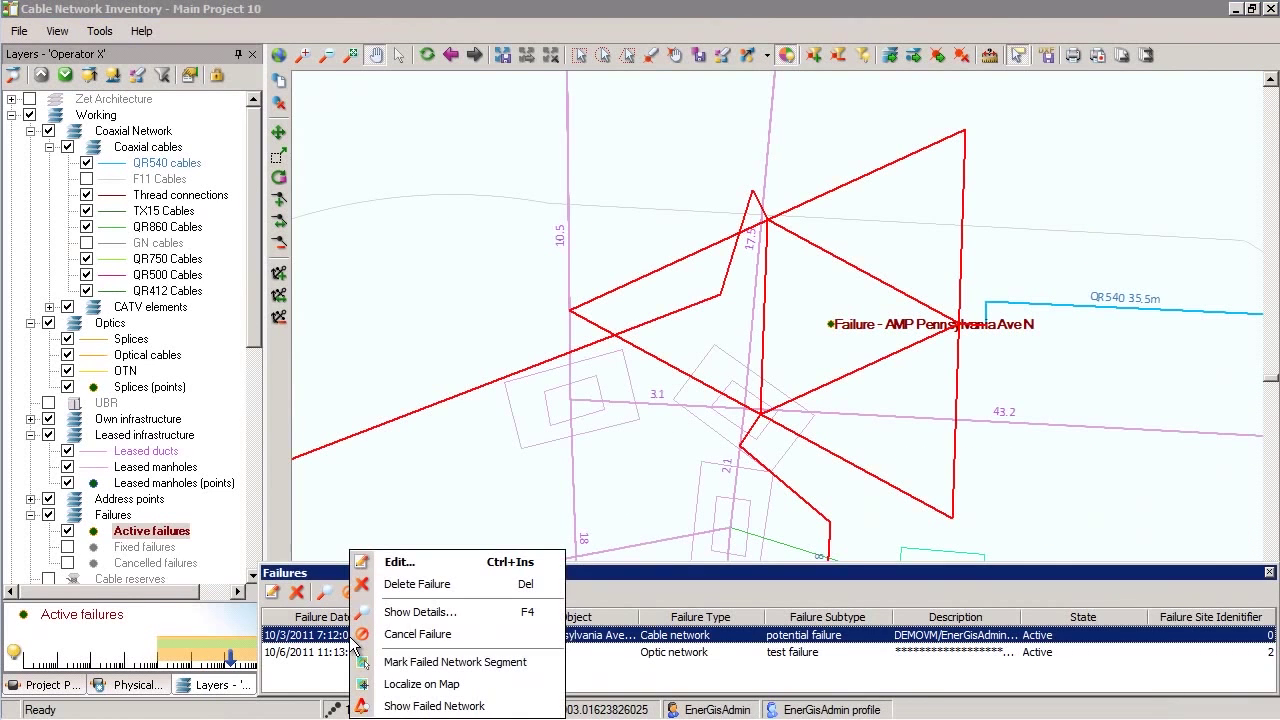
click(409, 662)
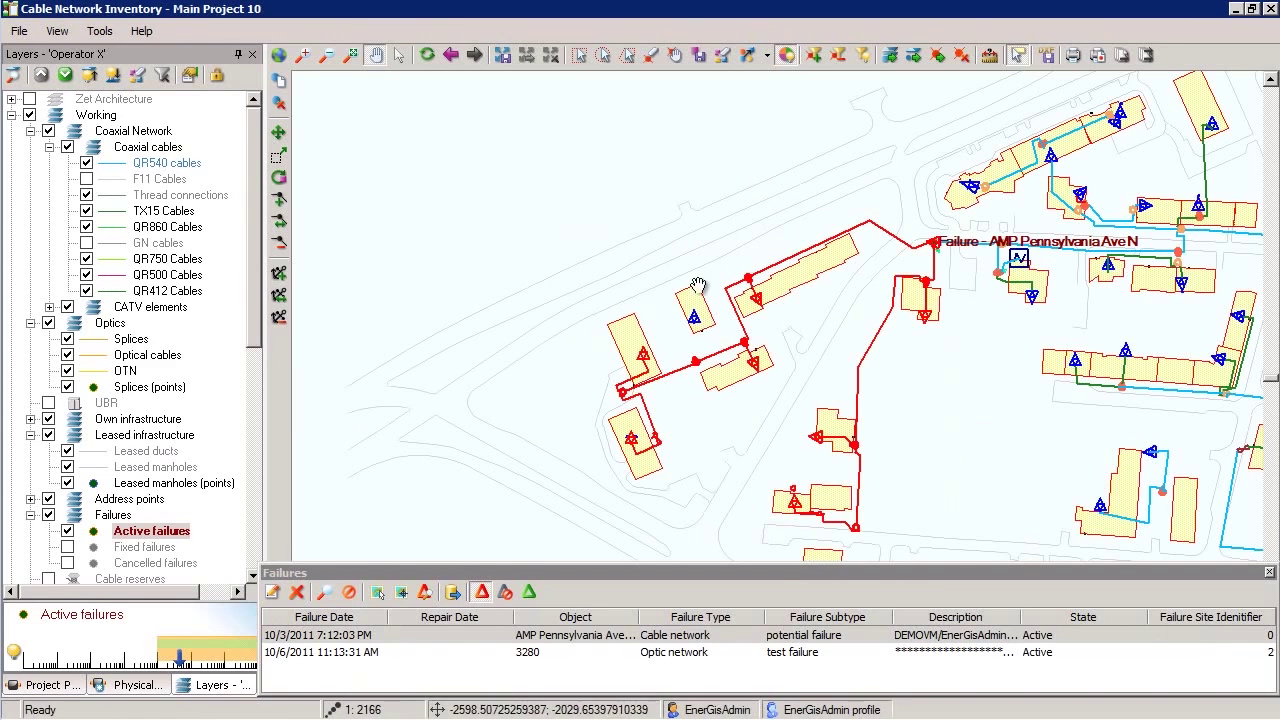
mouse_move(693, 292)
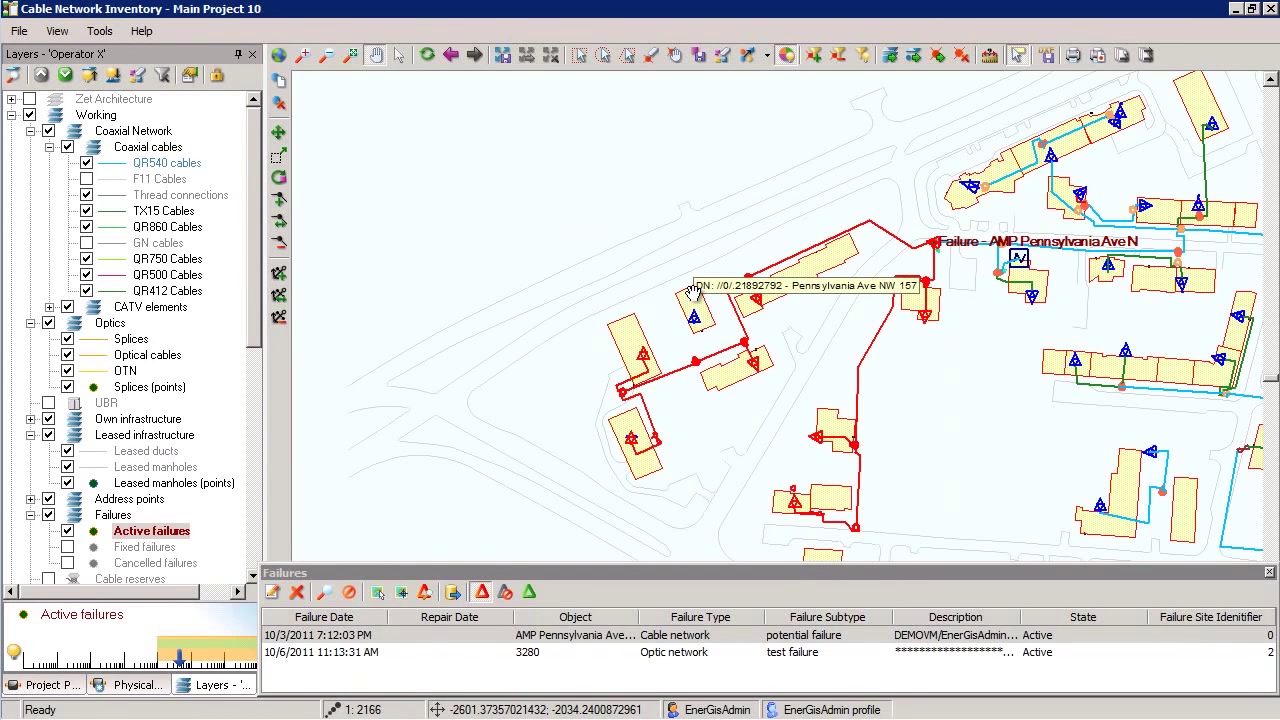
- Close the failures list and search for UBR class objects whose name matches %11%
click(1270, 575)
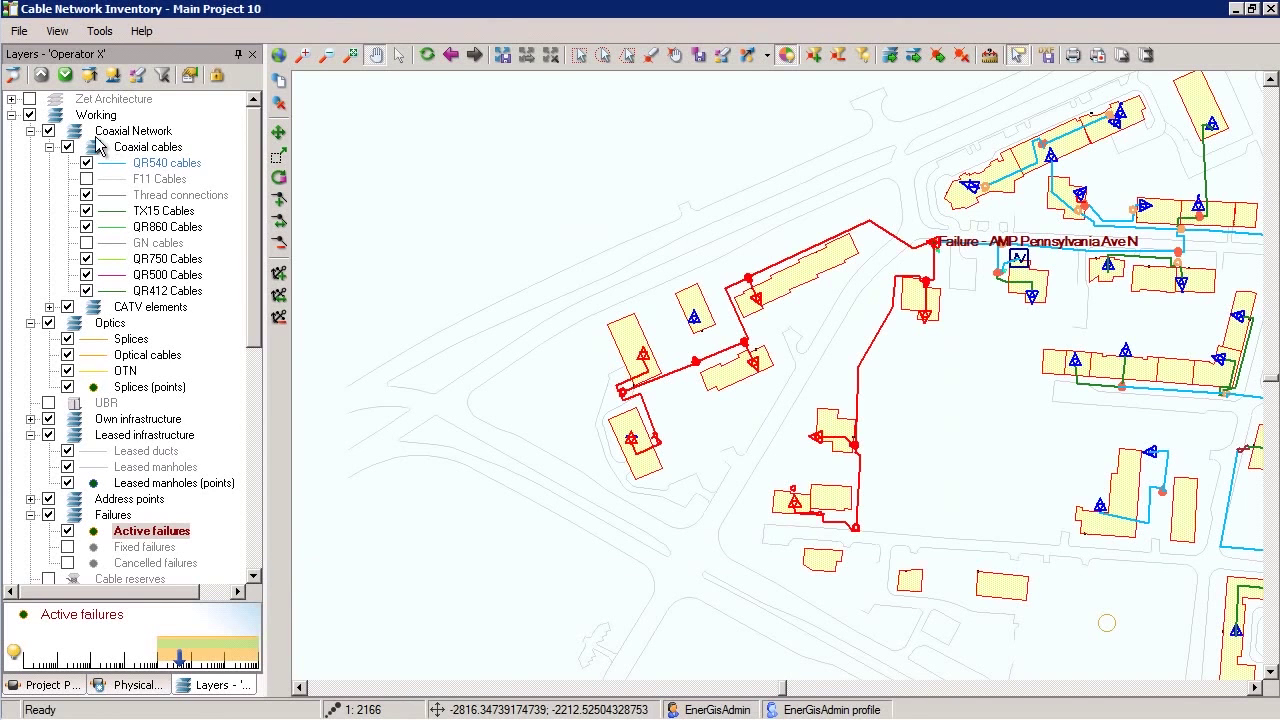
click(56, 32)
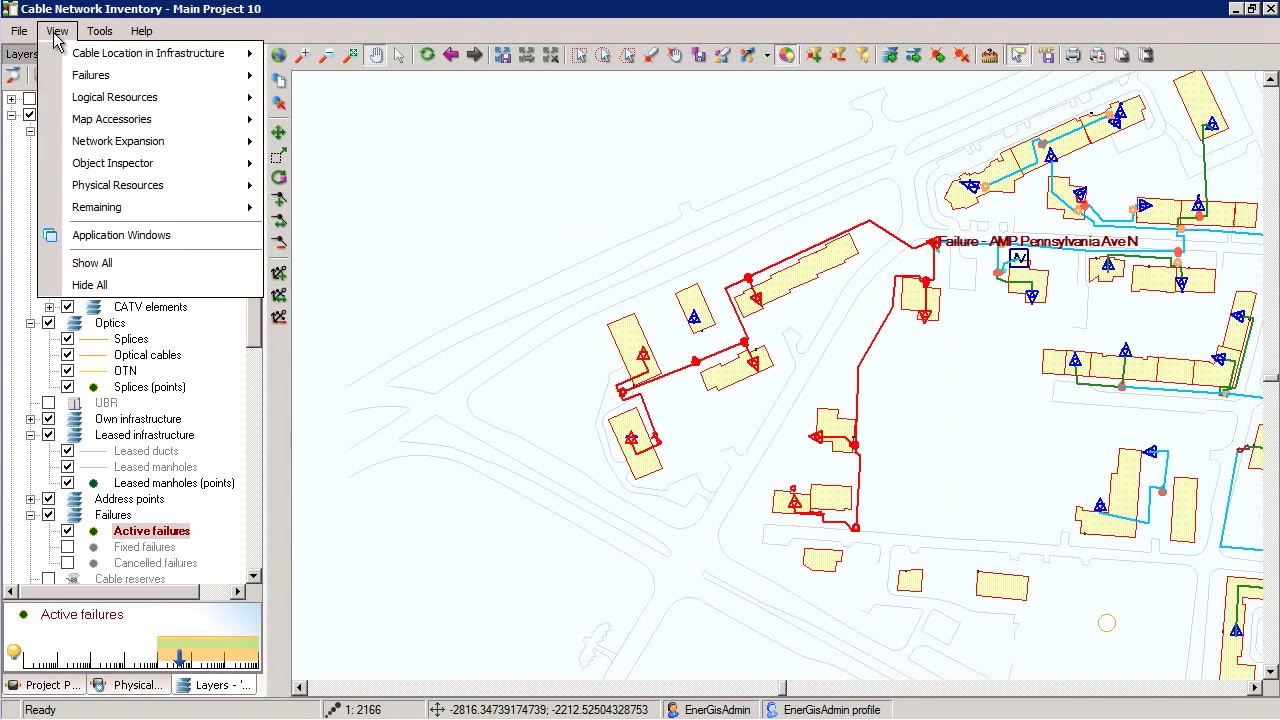
mouse_move(118, 170)
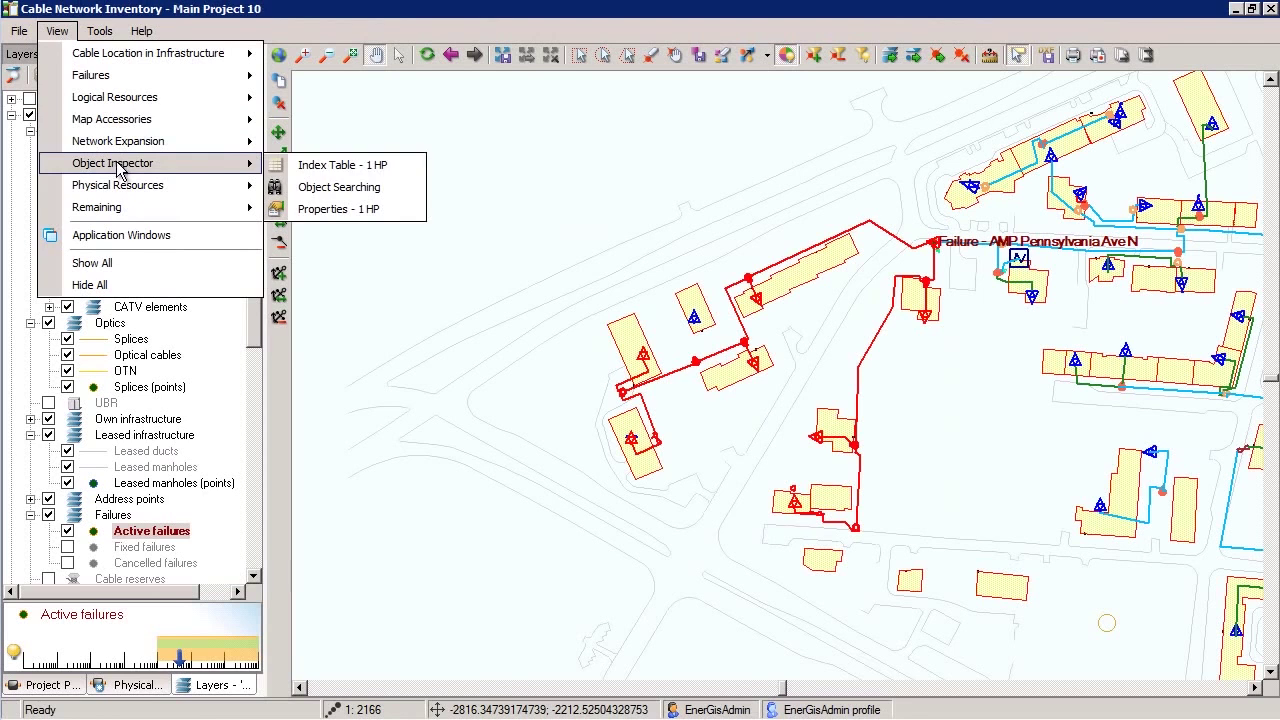
click(330, 187)
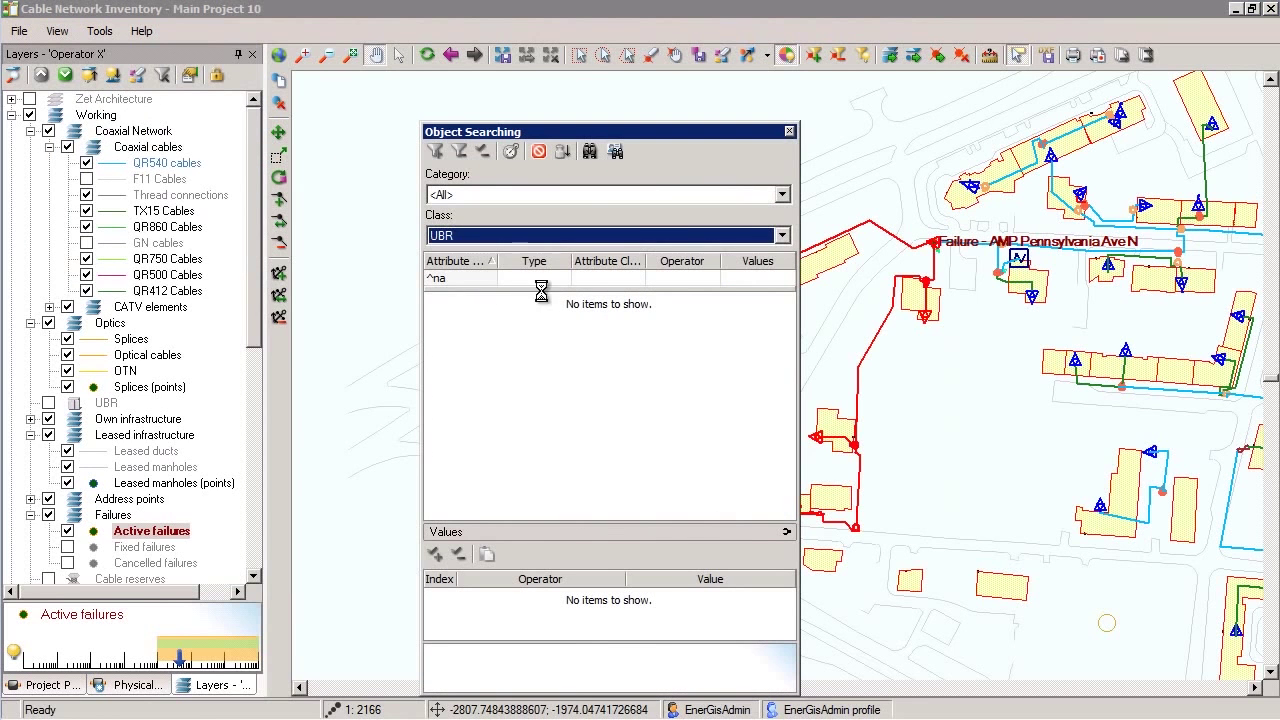
click(747, 301)
text(11%)
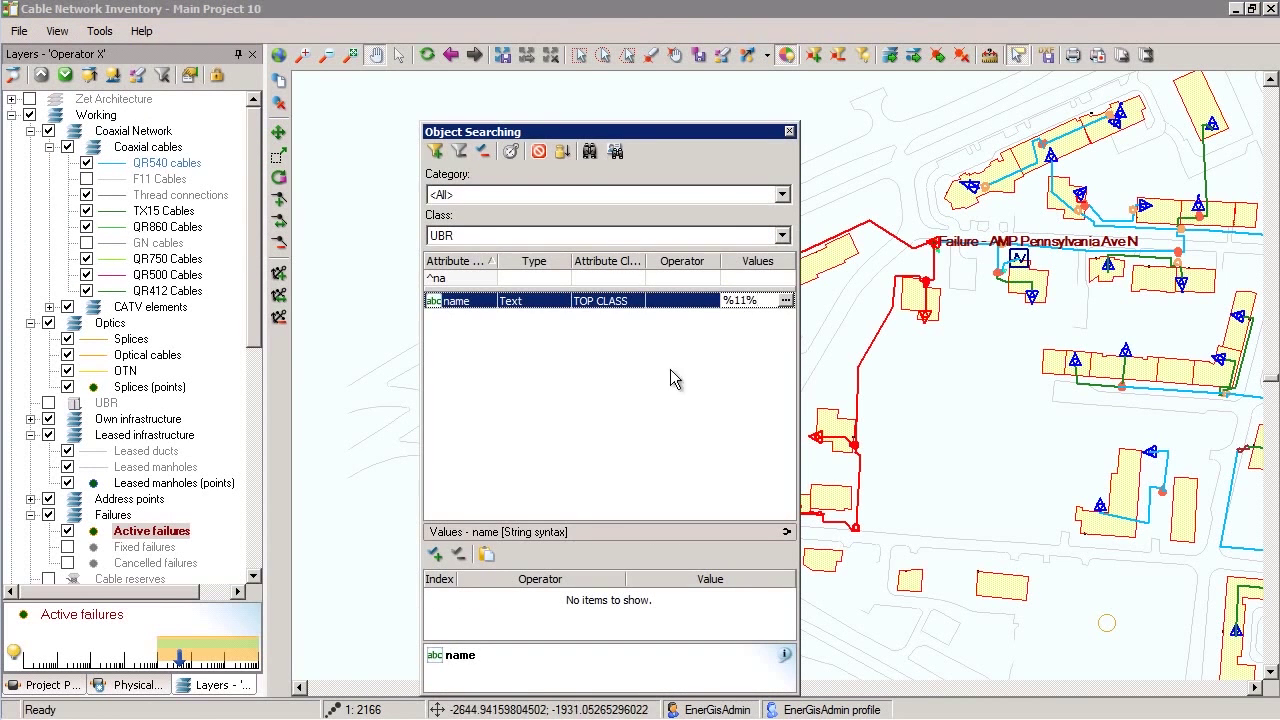
click(589, 151)
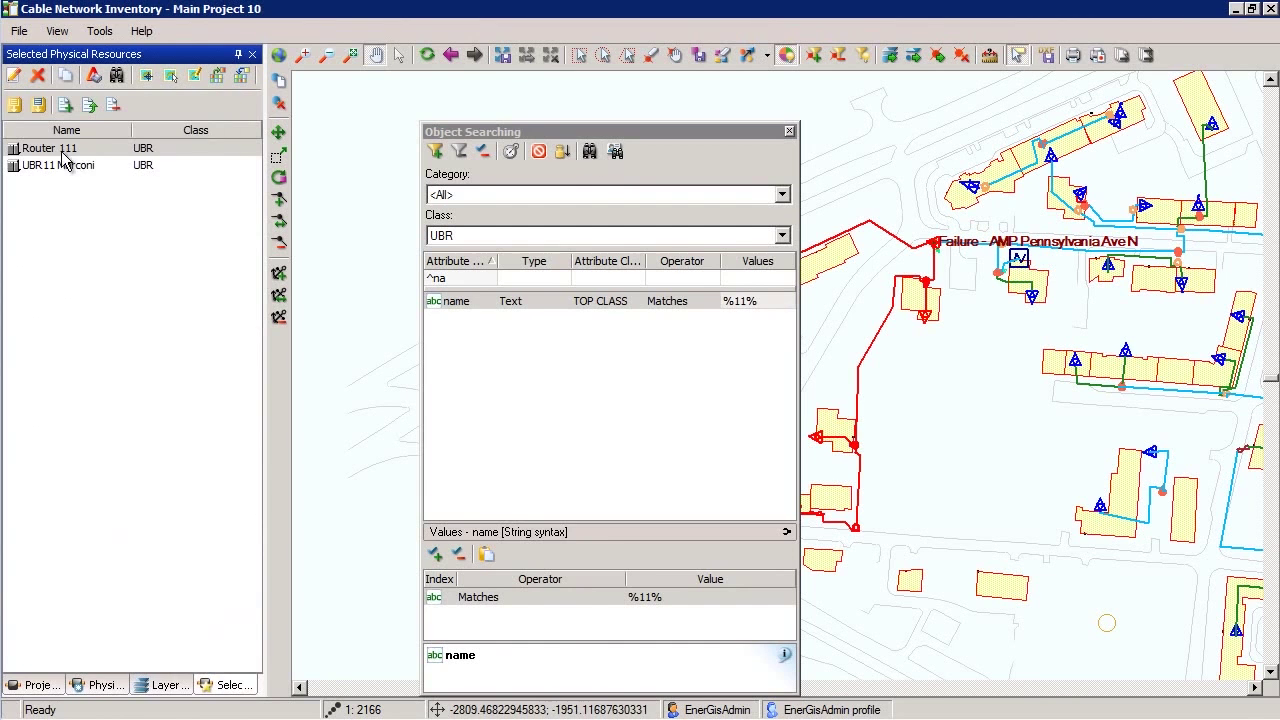
- Localize Router 111 on the physical resources tree and localize the building that houses it on the map
click(56, 150)
right_click(56, 150)
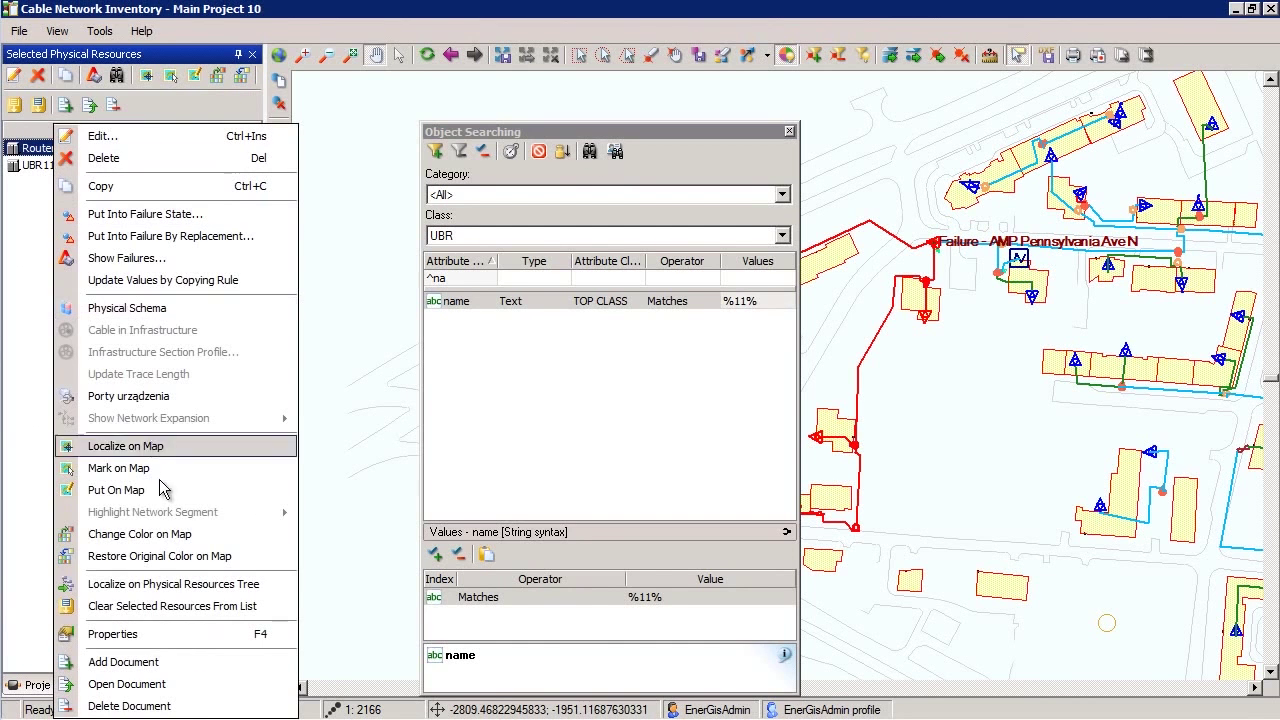
click(185, 584)
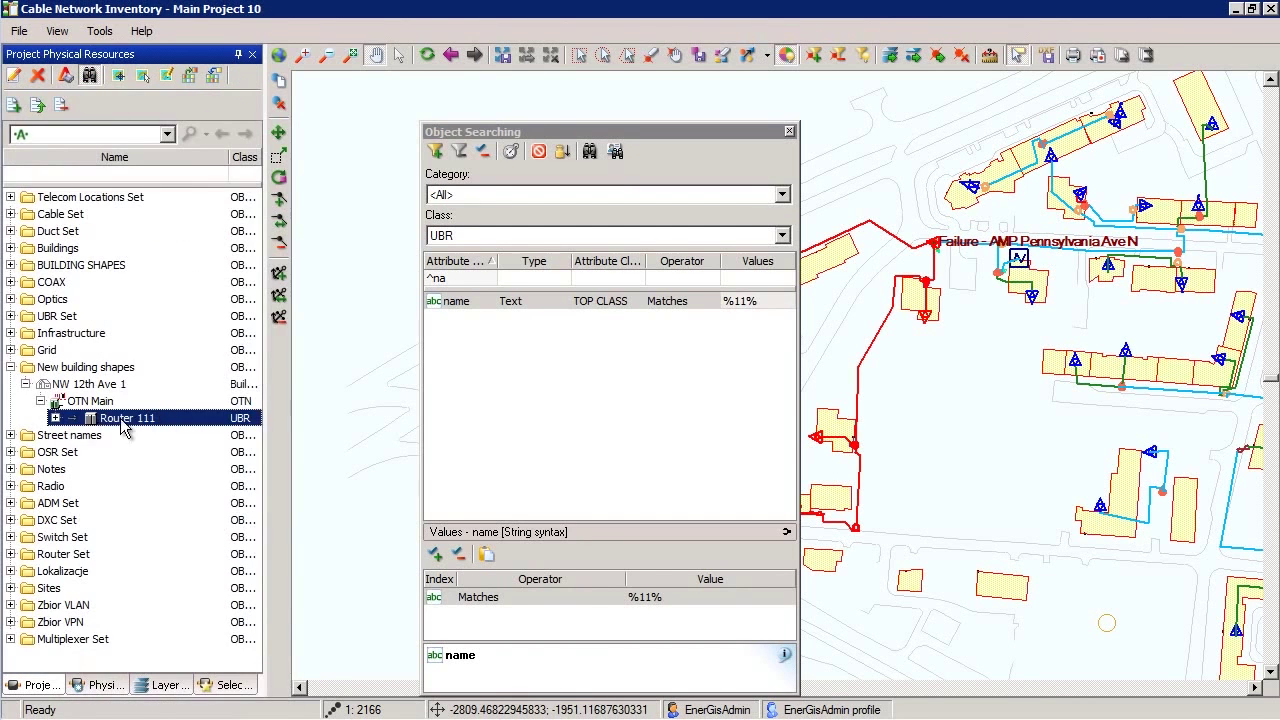
right_click(96, 393)
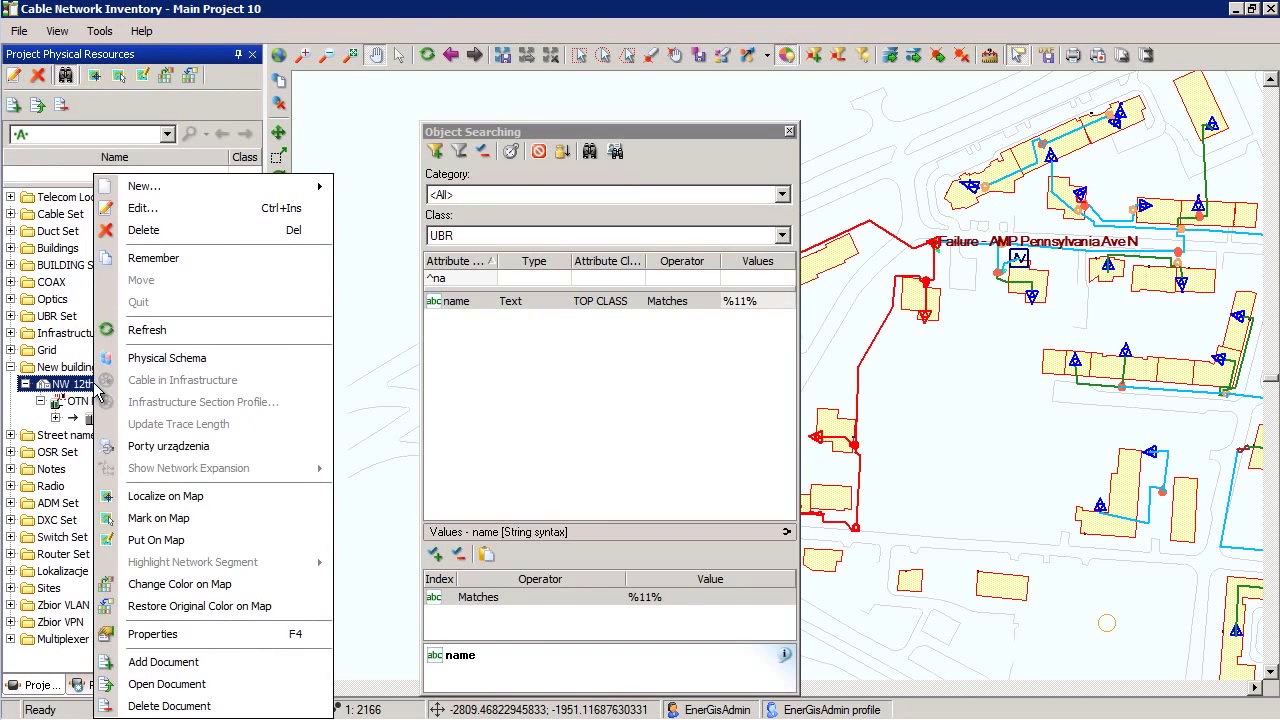
click(178, 496)
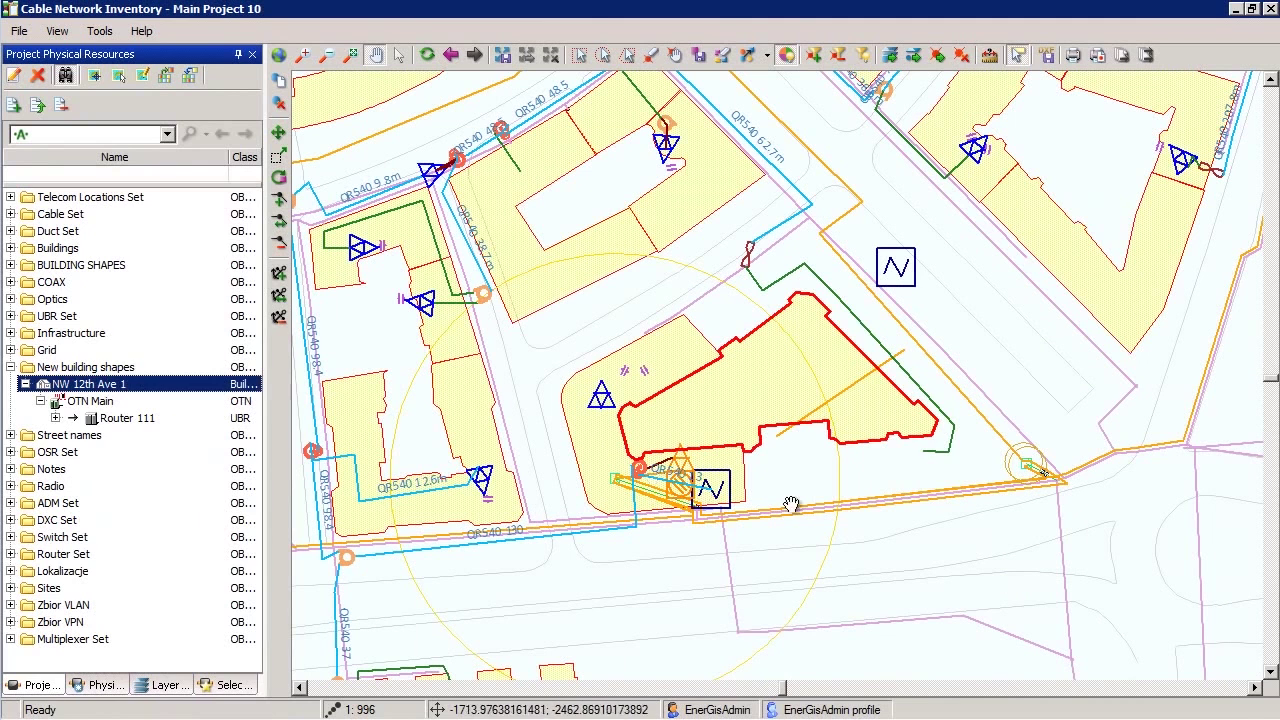
- Drill down through the physical schemas from OTN Main to Router 111 in slot 3 and its shelf in slot 2
right_click(106, 401)
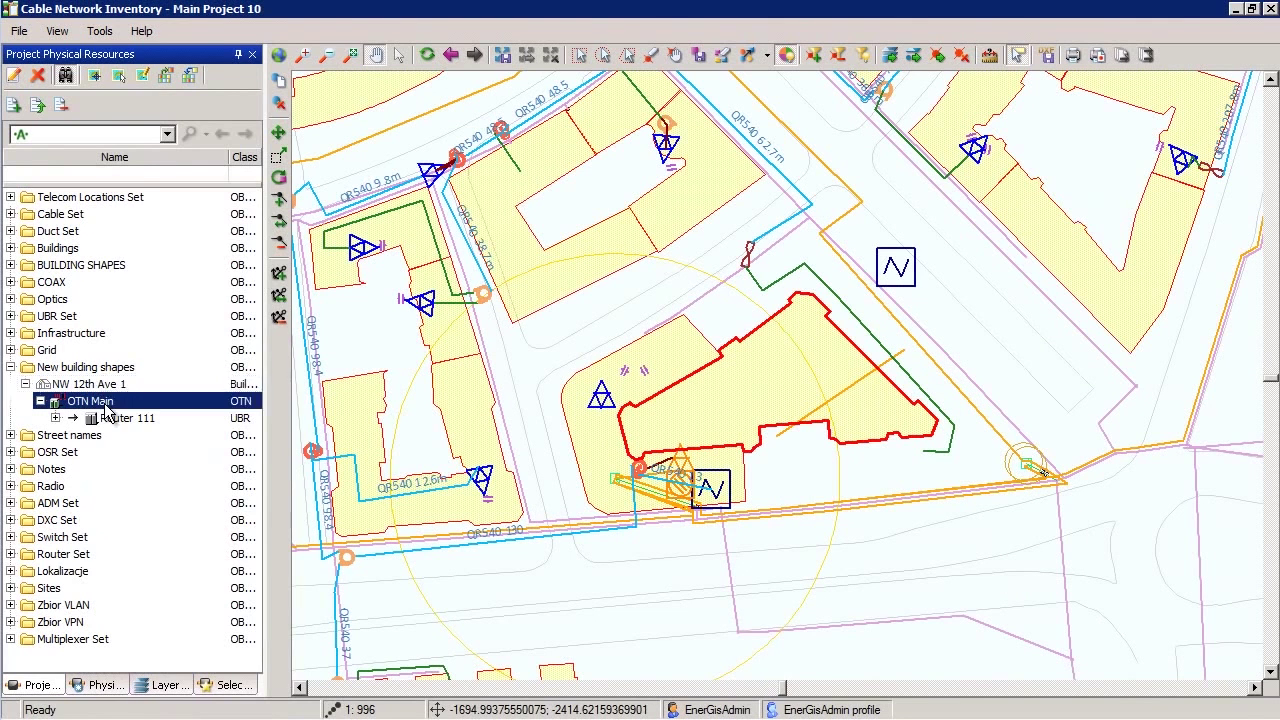
click(204, 342)
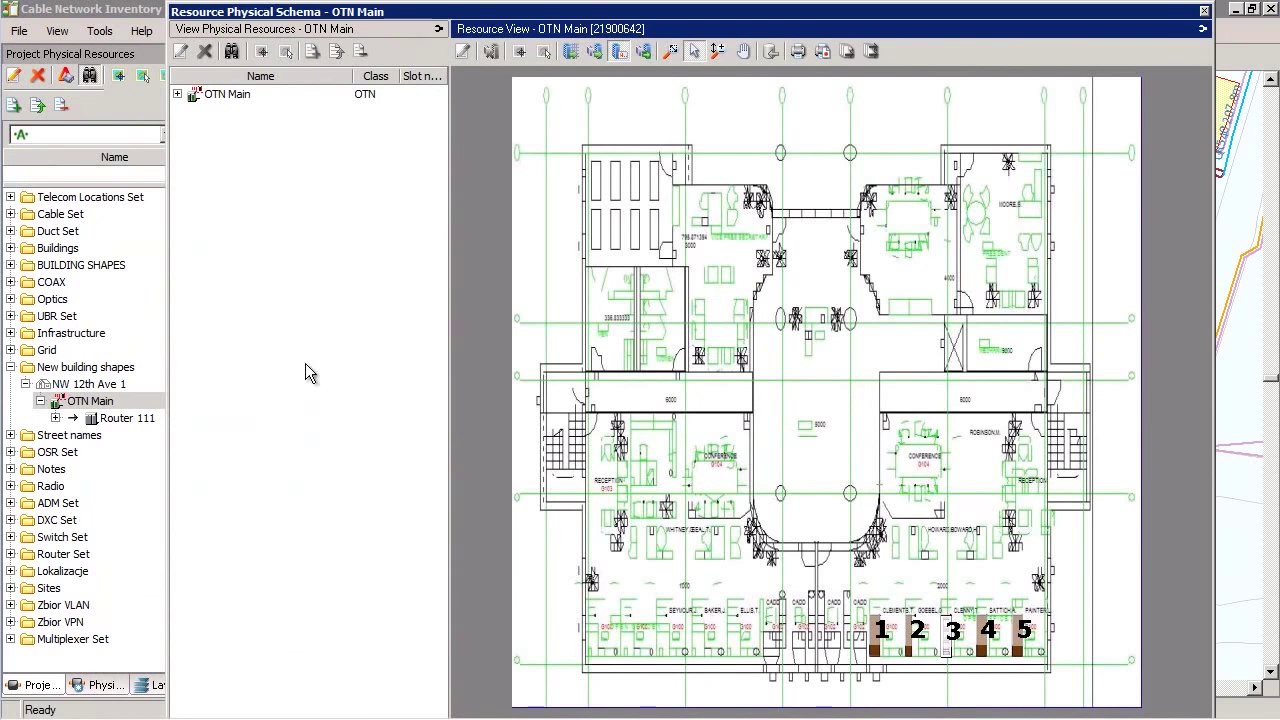
right_click(952, 632)
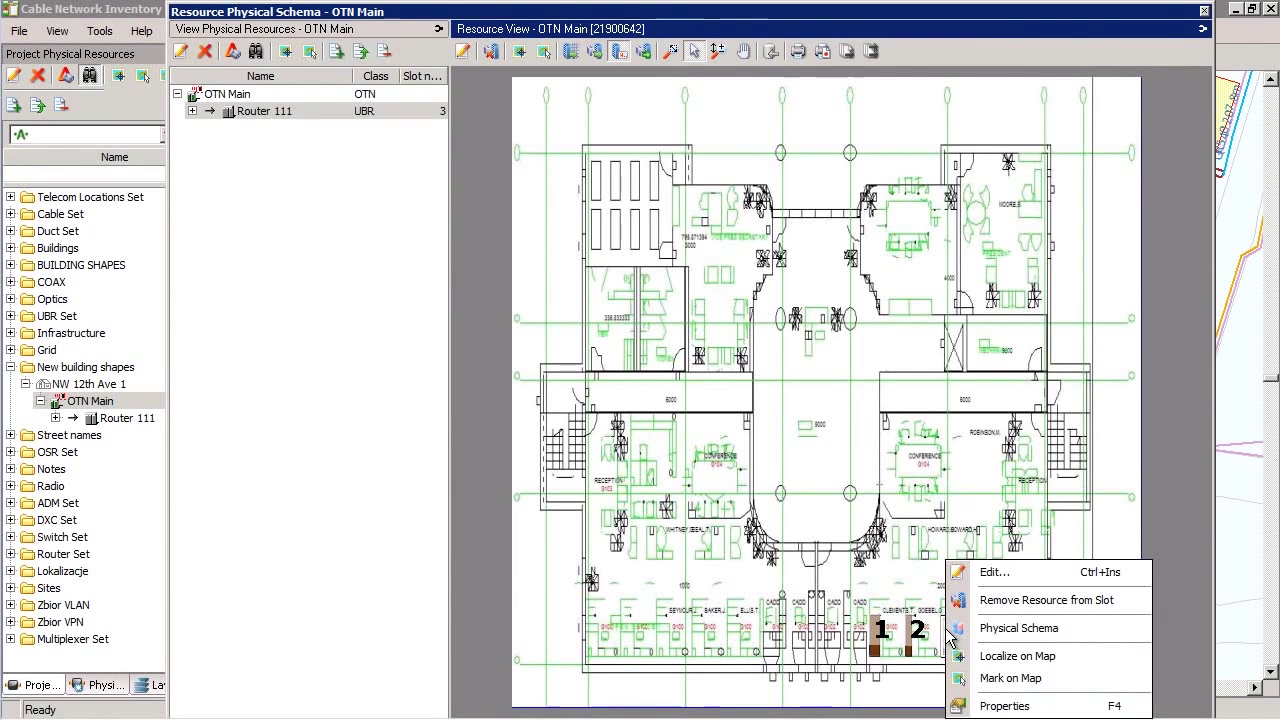
click(974, 632)
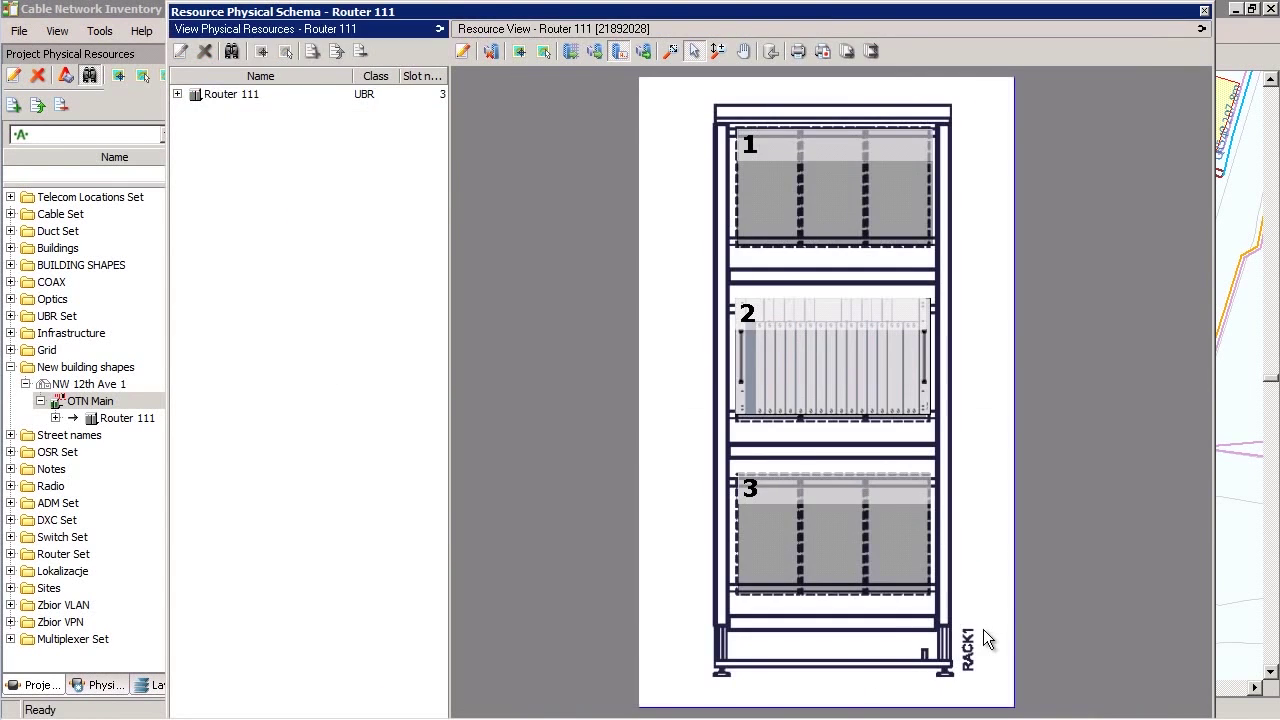
right_click(816, 372)
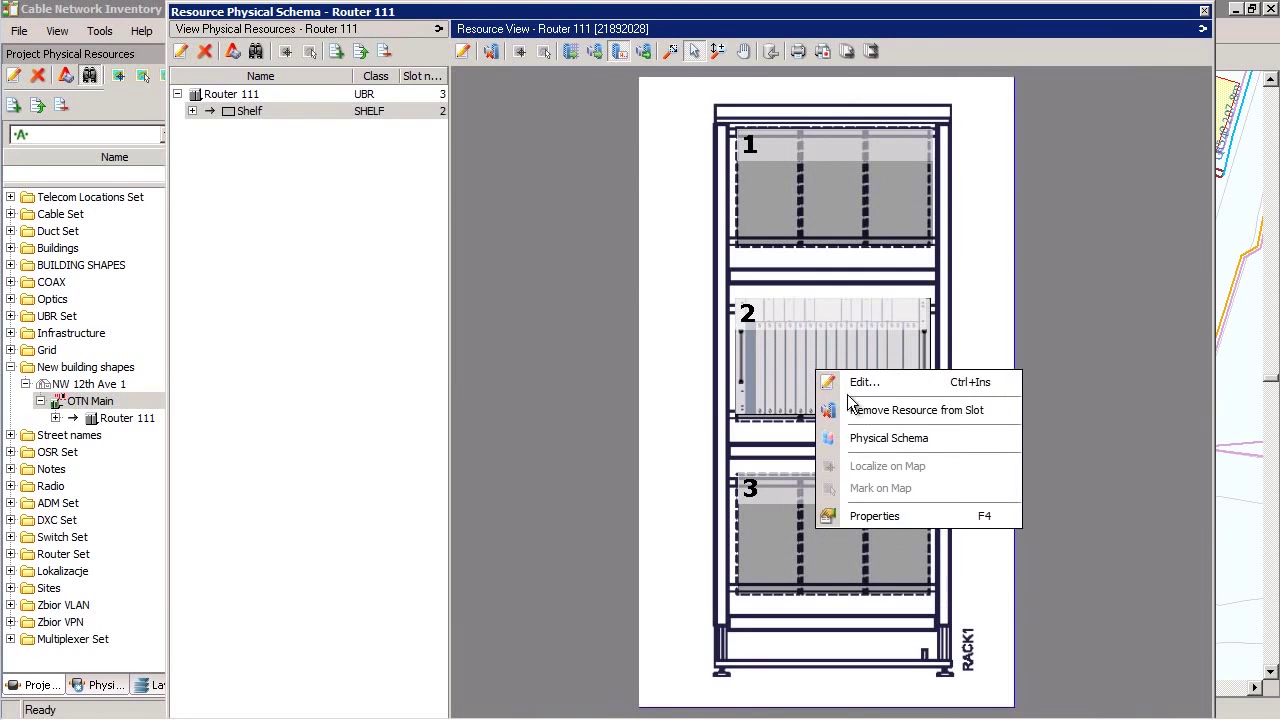
click(891, 440)
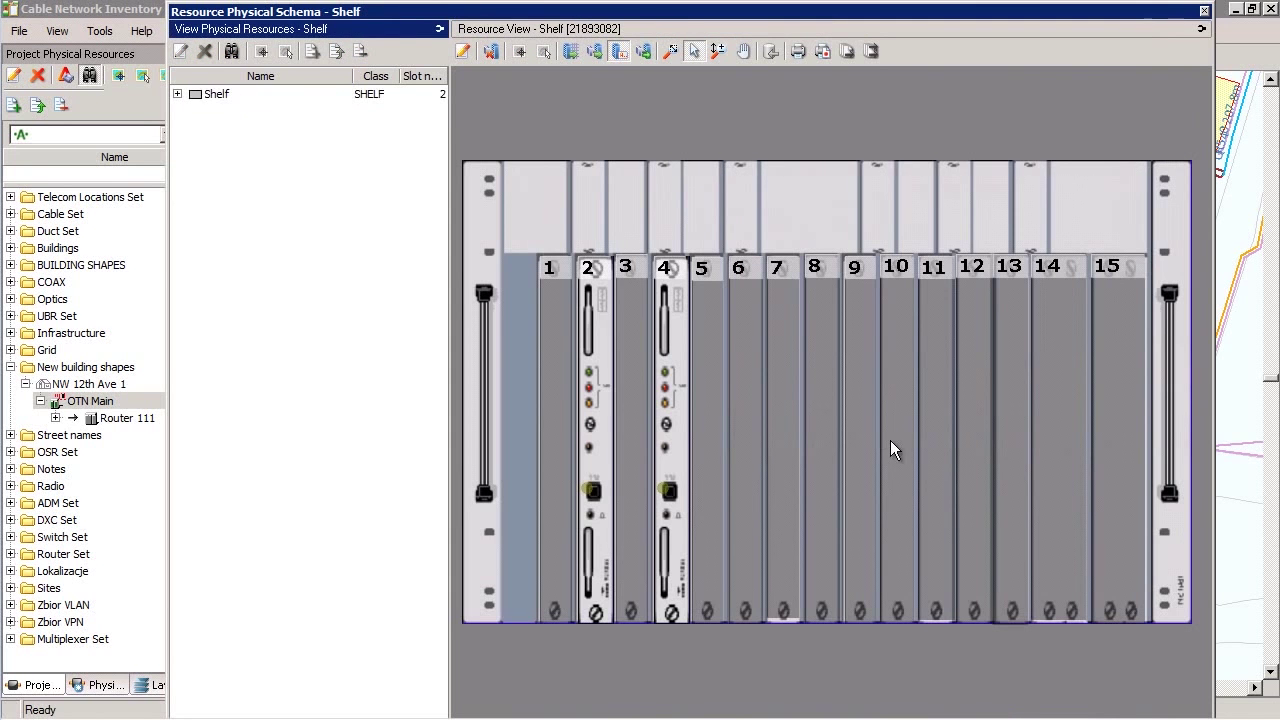
- Move the shelf card from slot 4 to 5 and CARD MC16 from slot 2 to 7, then localize CARD MC16 on the resources tree
drag(670, 377, 709, 379)
drag(602, 379, 786, 380)
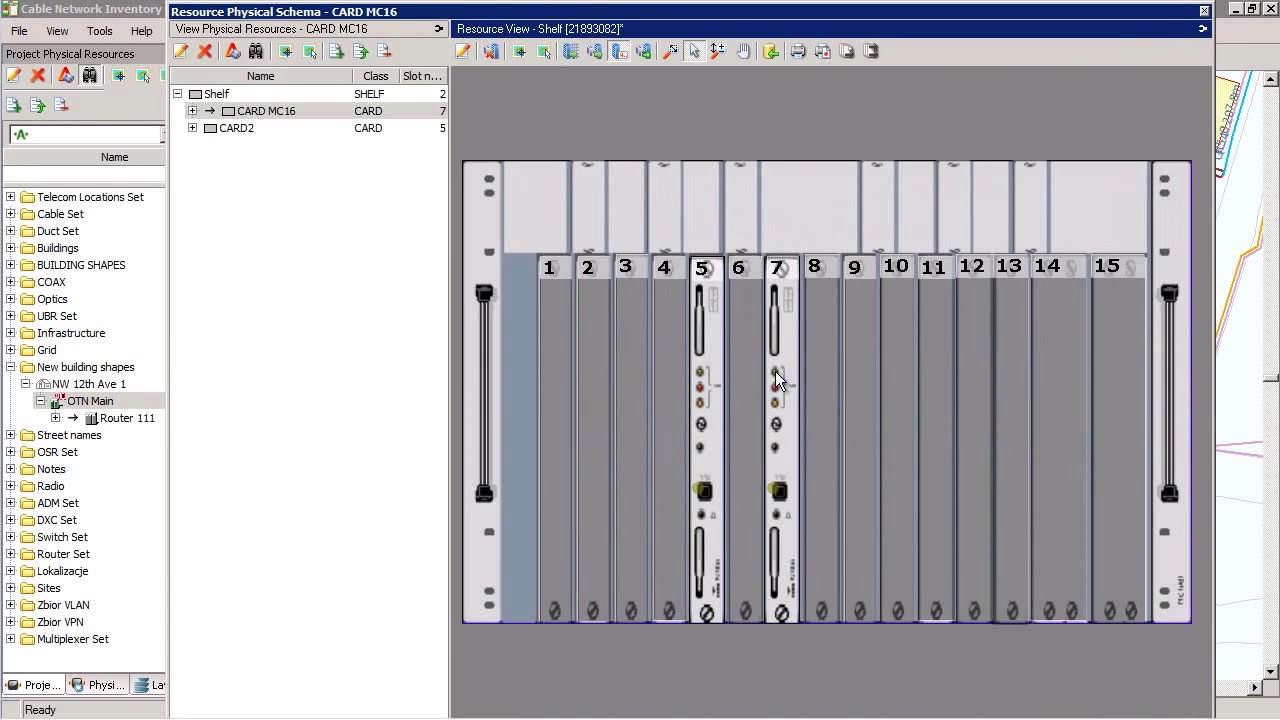
right_click(280, 113)
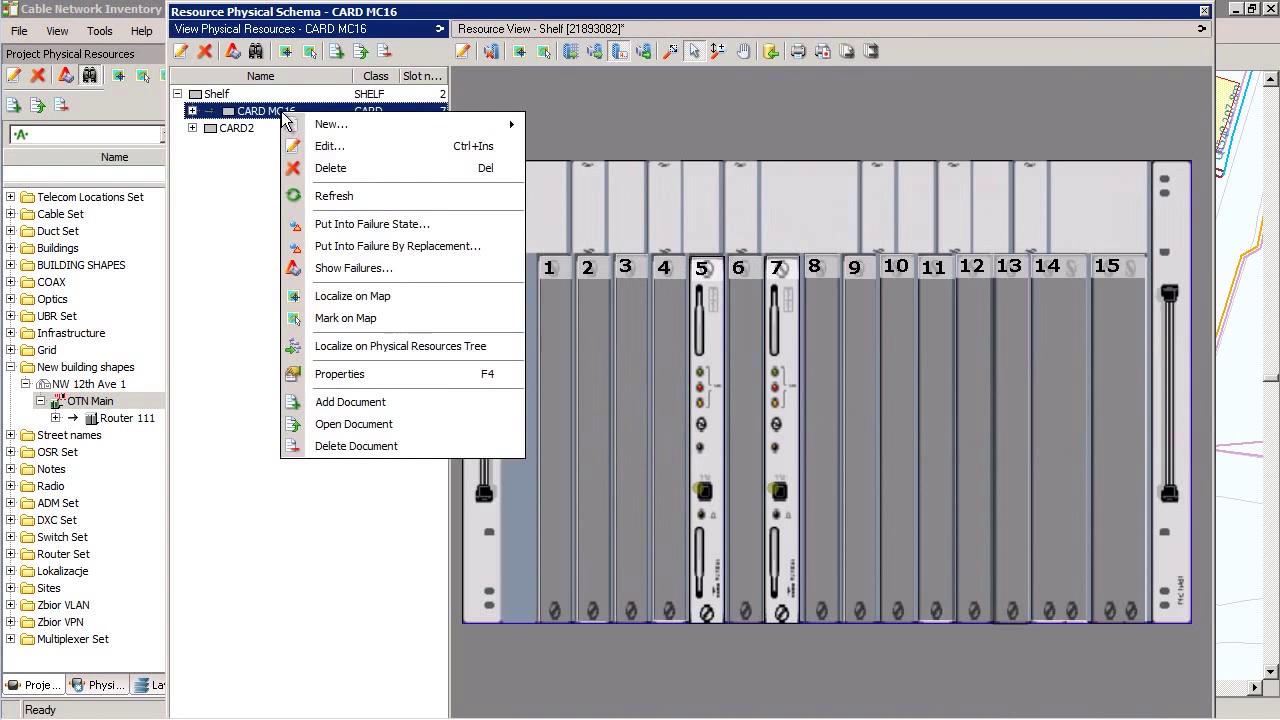
click(411, 345)
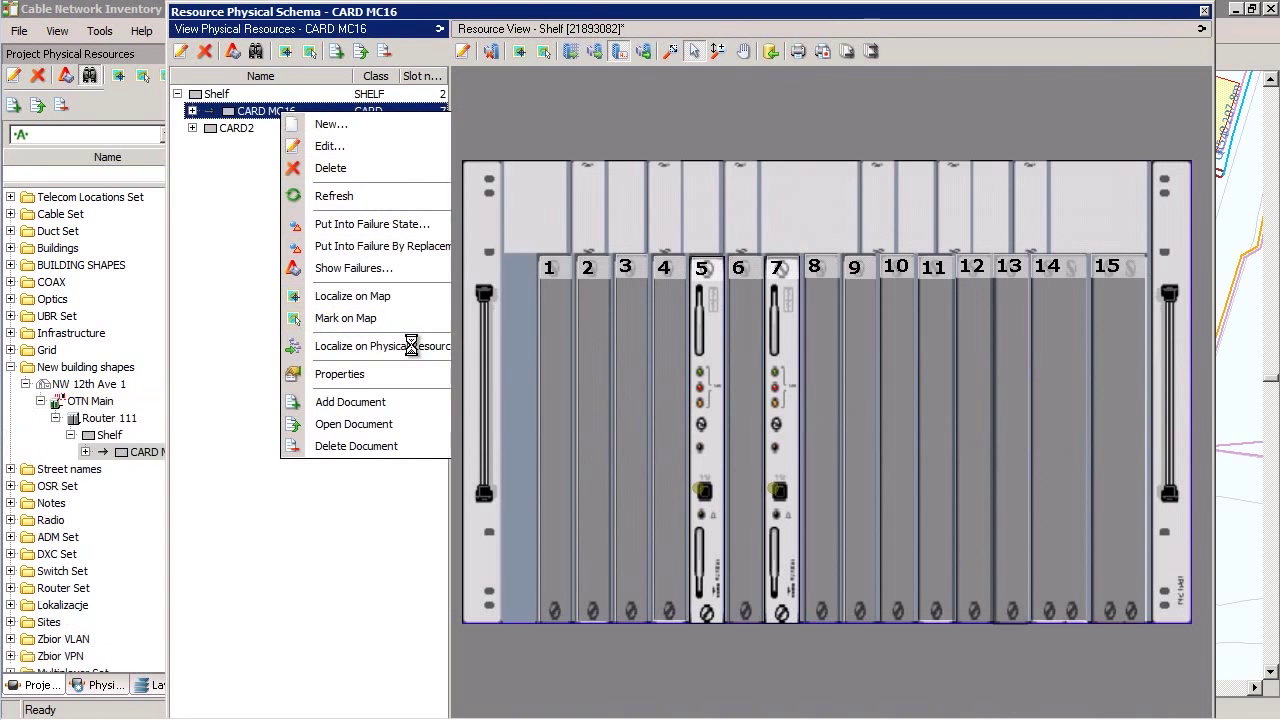
click(1205, 11)
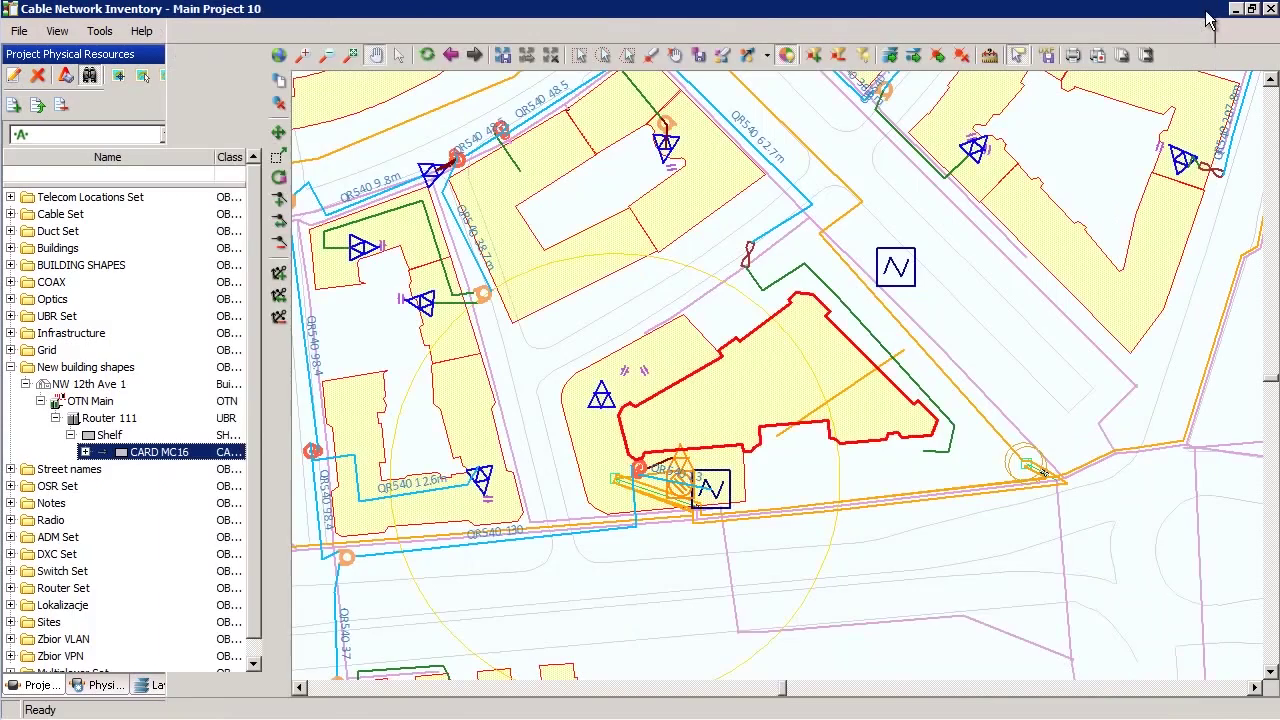
- Expand CARD MC16 and generate the Upstream cable modems report for upstream 0
click(86, 452)
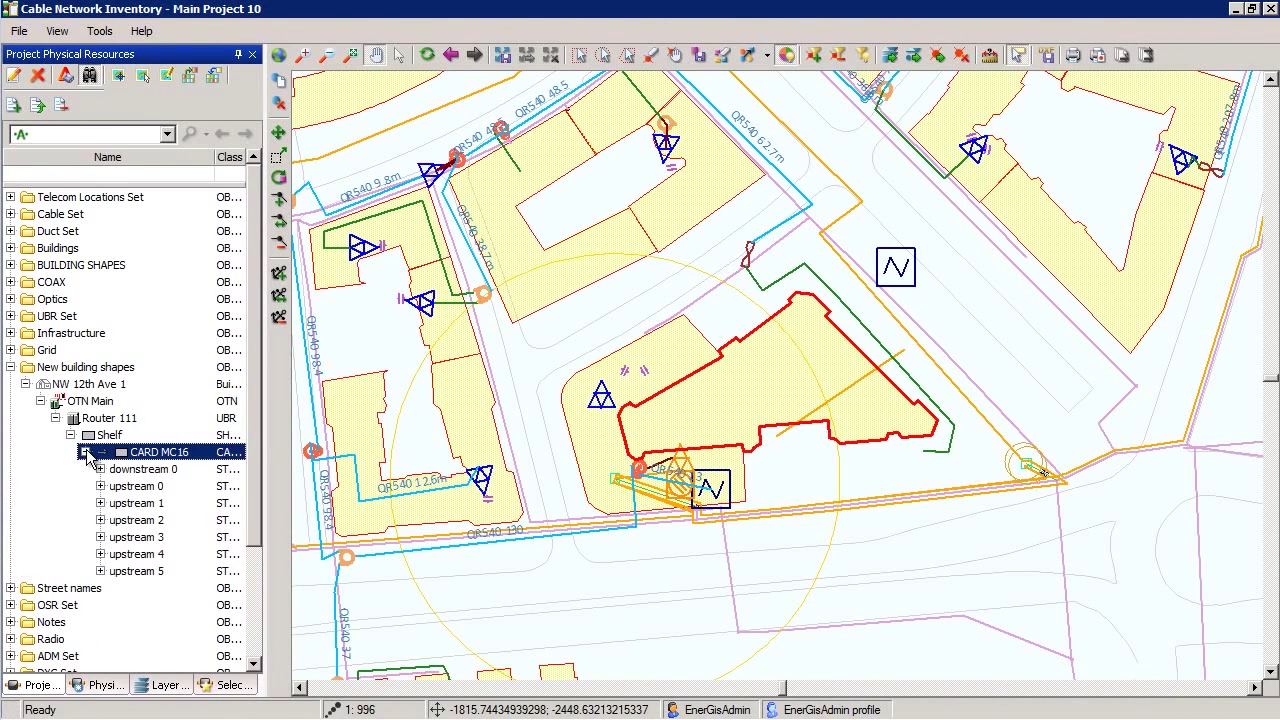
right_click(139, 495)
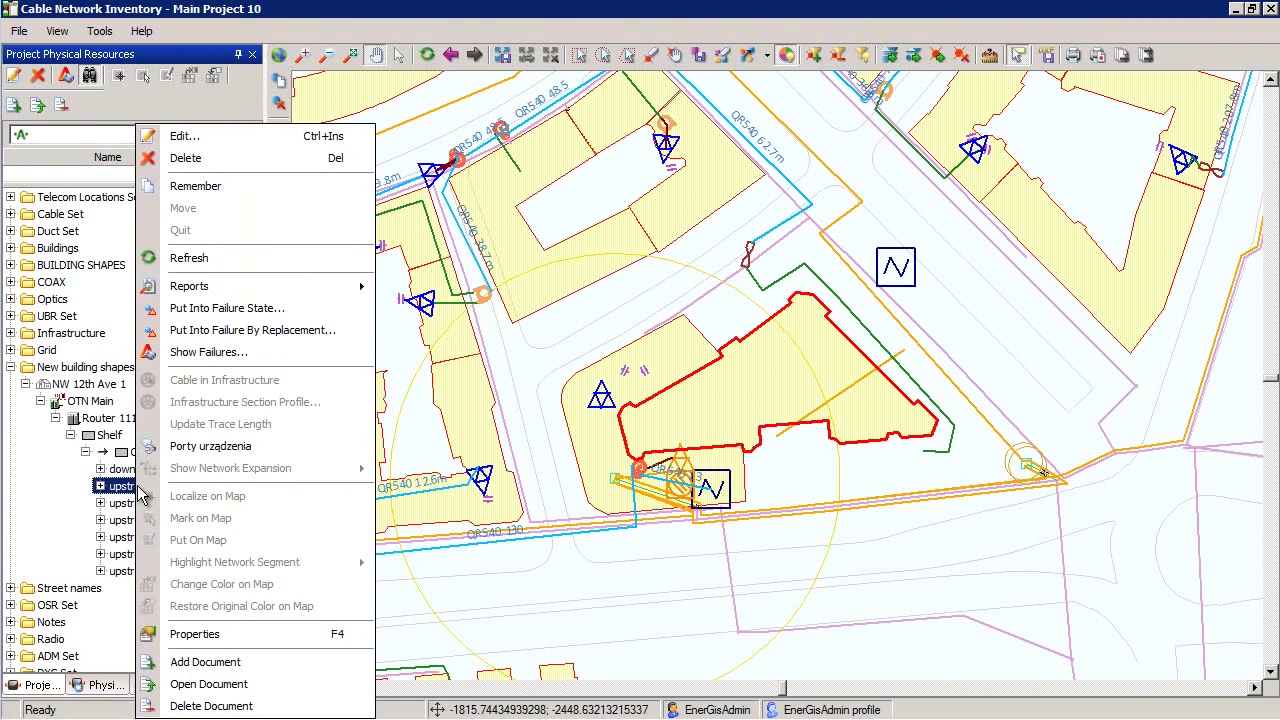
mouse_move(265, 286)
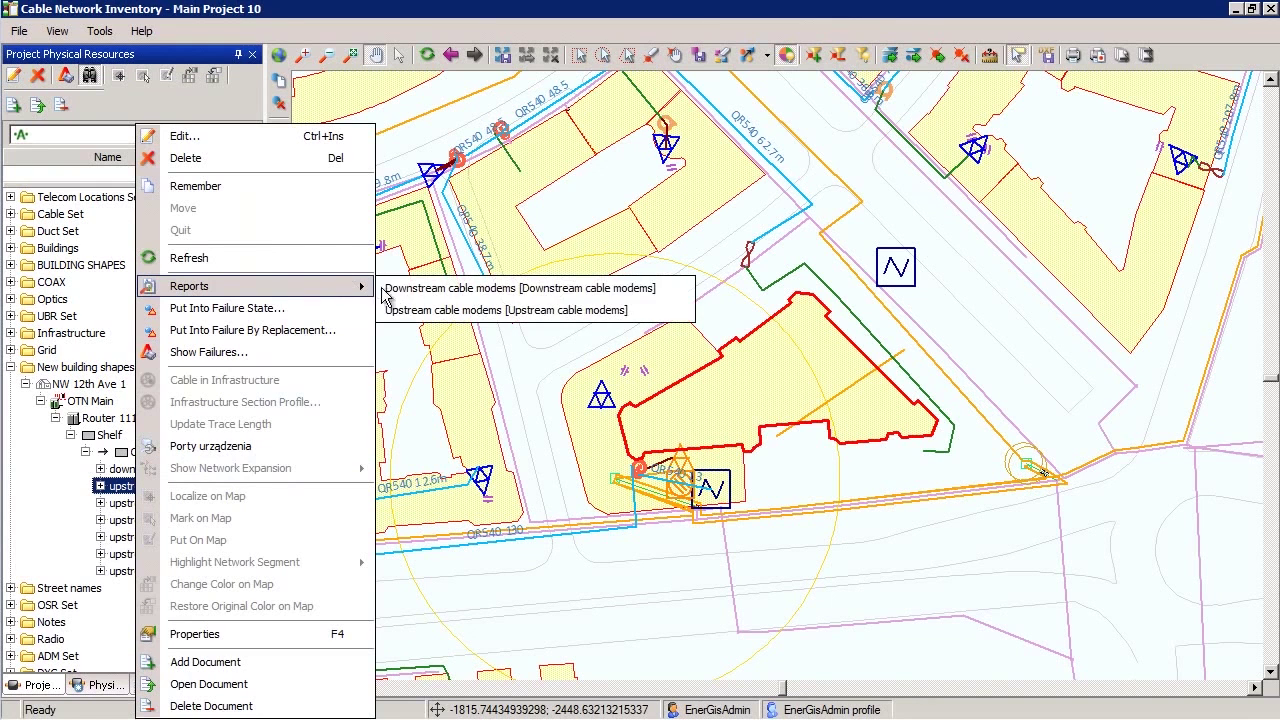
click(425, 311)
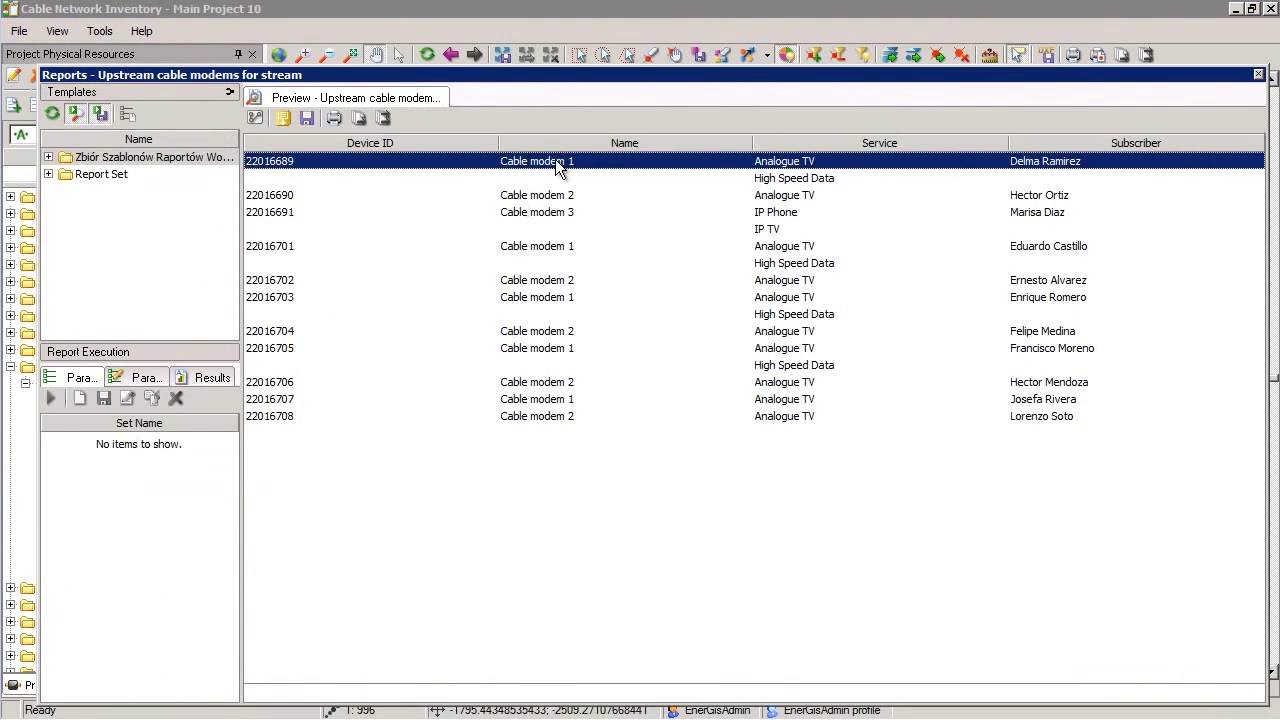
- Localize the report's first Cable modem 1 on the physical resources tree and localize its building on the map
right_click(555, 160)
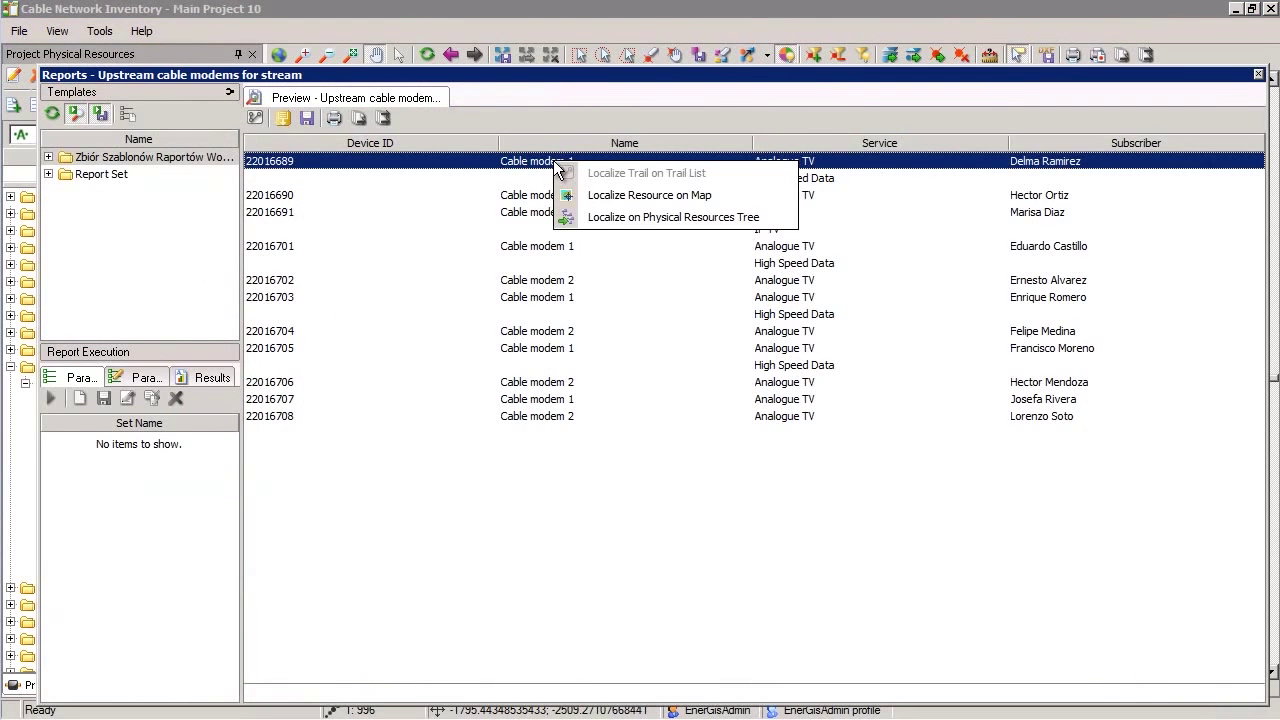
click(631, 217)
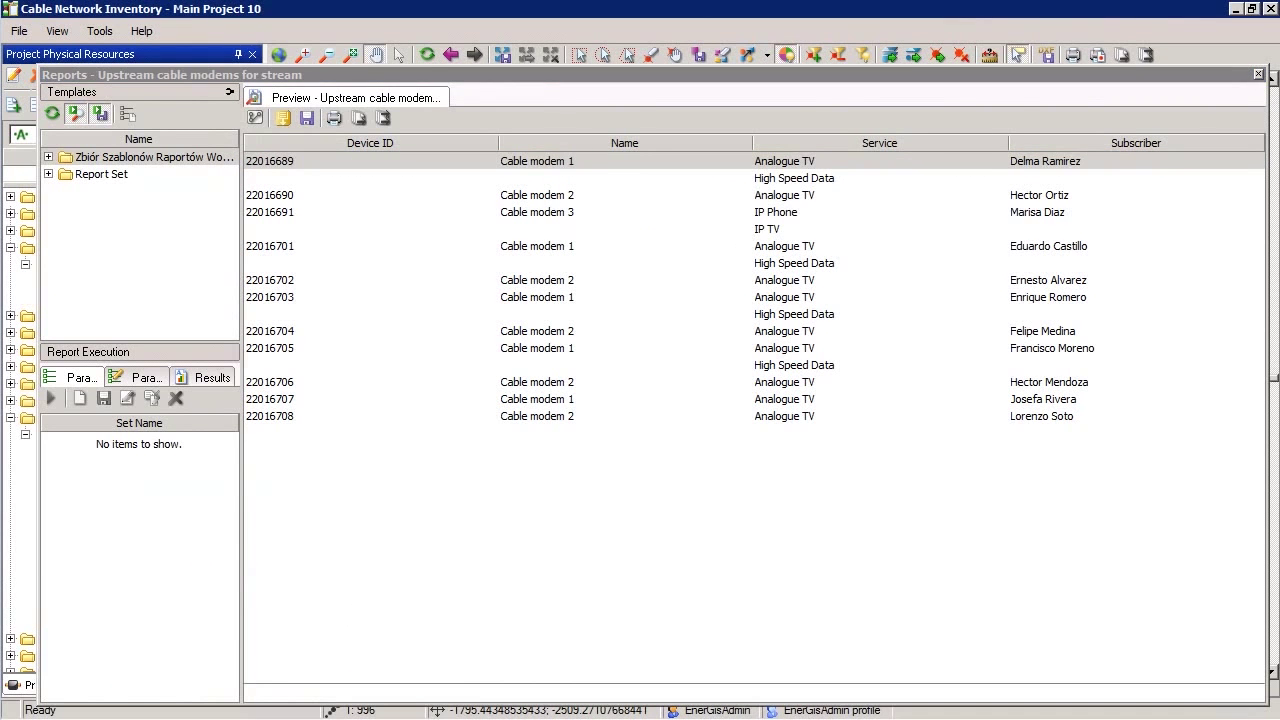
click(1259, 74)
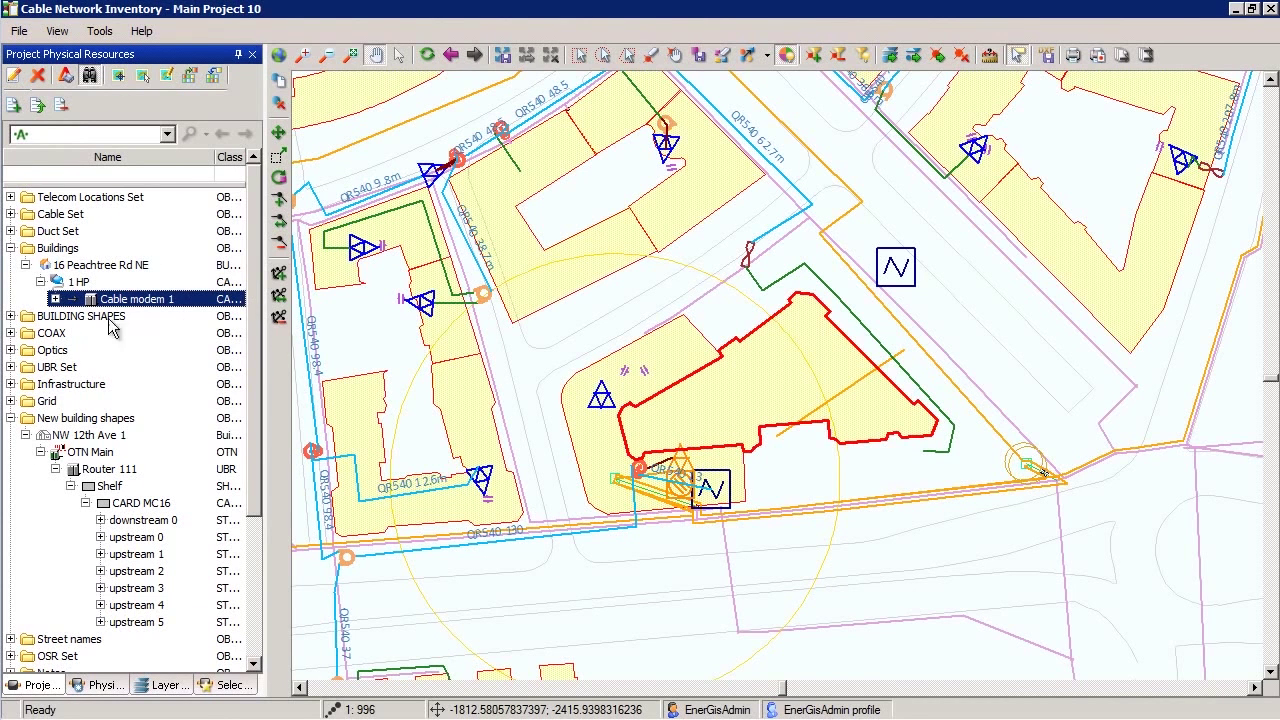
click(92, 268)
right_click(90, 267)
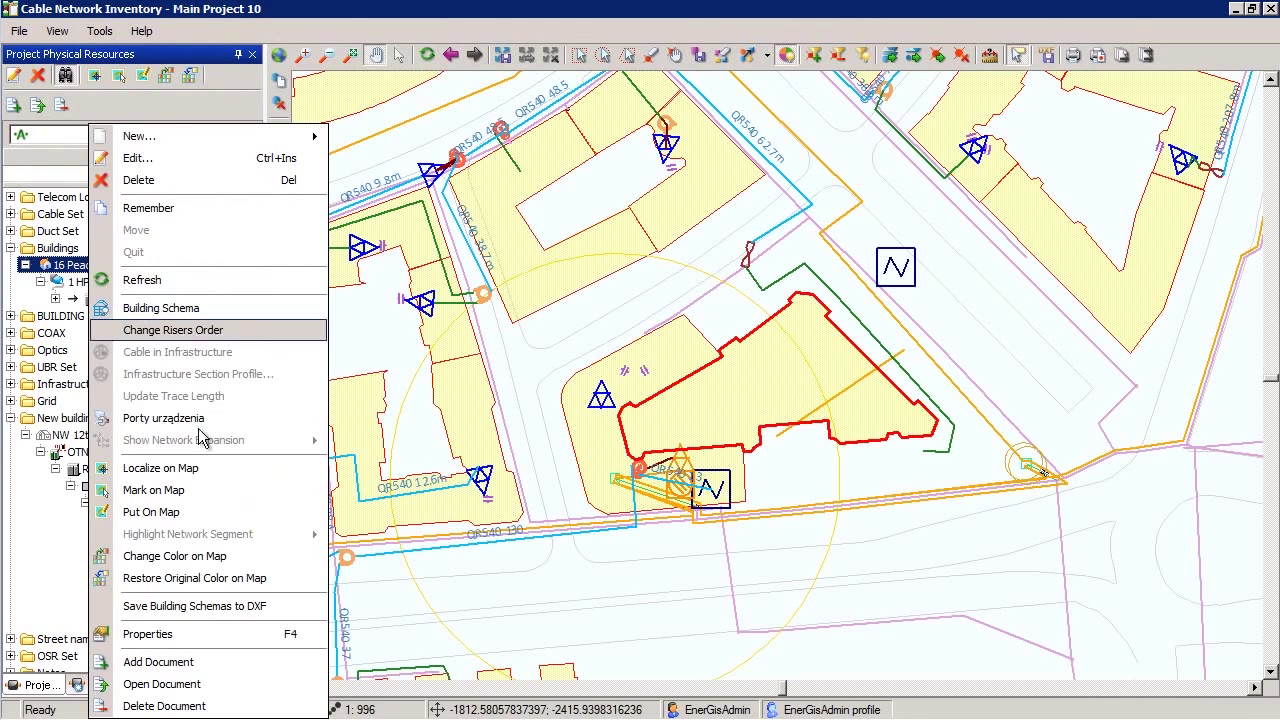
click(197, 468)
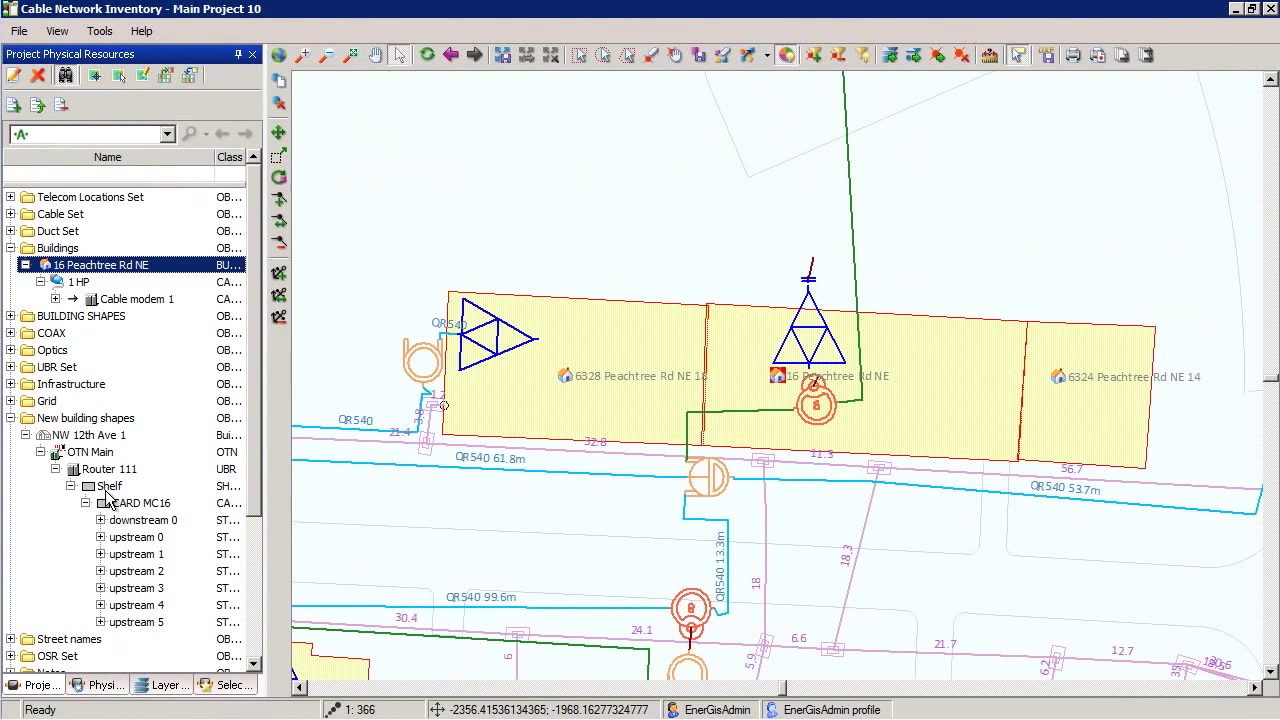
- Show the properties of CARD MC16 without the symbol filter, view its attached document Karta.png, and close both
click(127, 505)
right_click(127, 505)
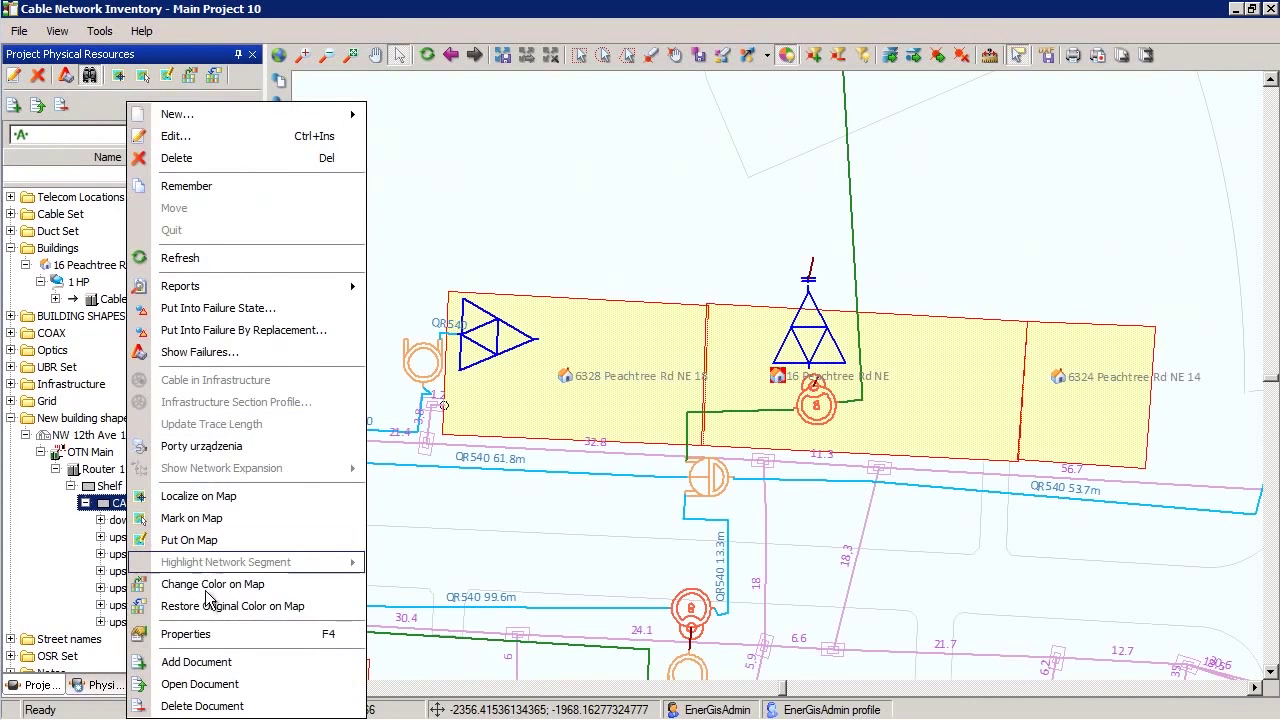
click(213, 633)
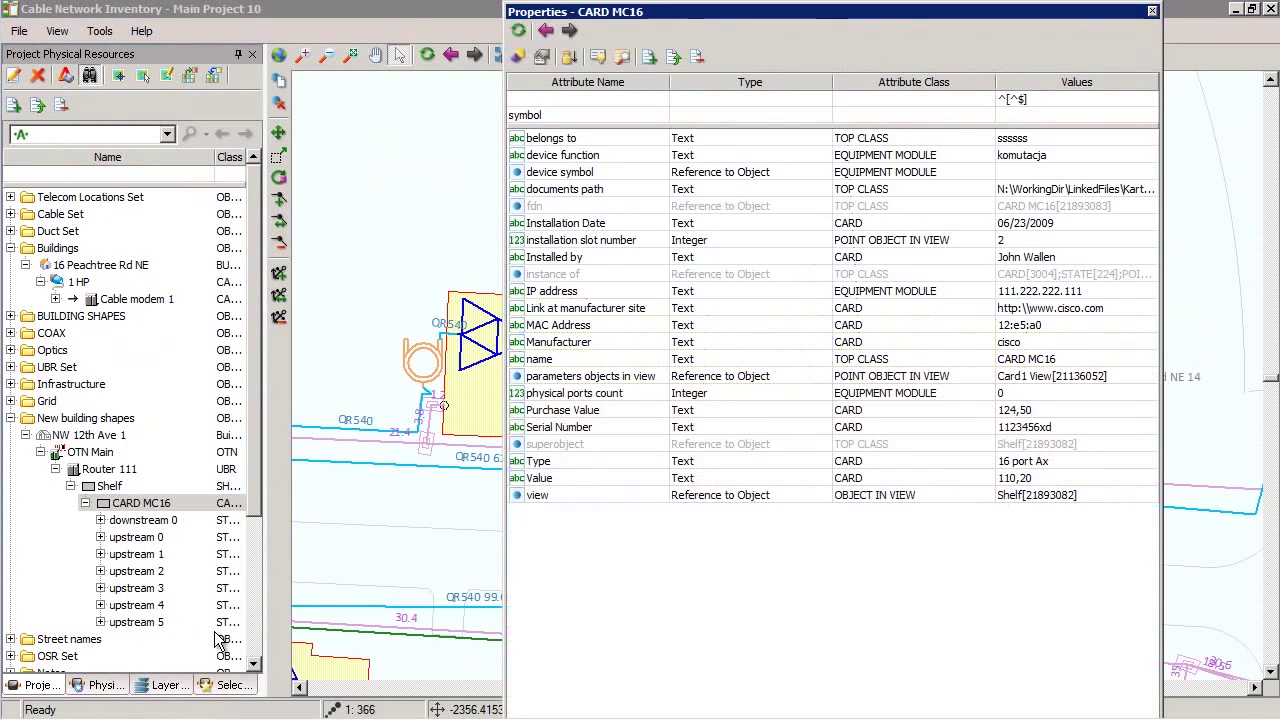
click(578, 117)
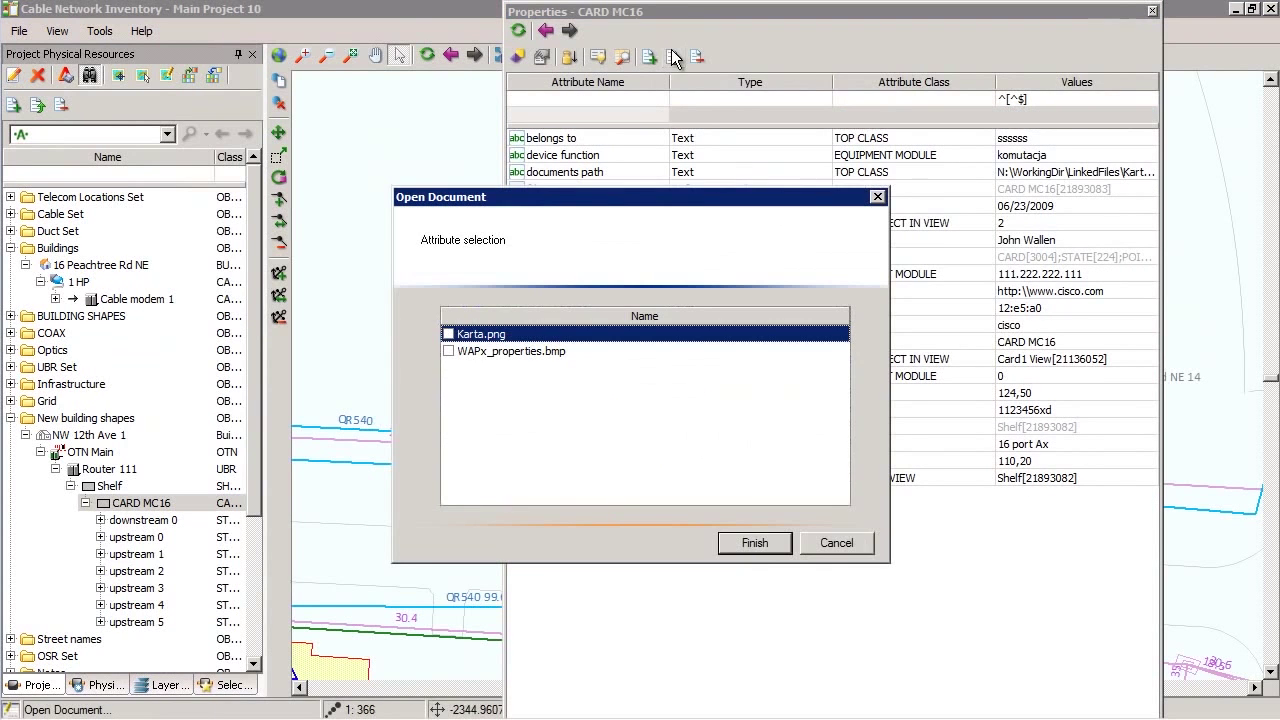
click(752, 543)
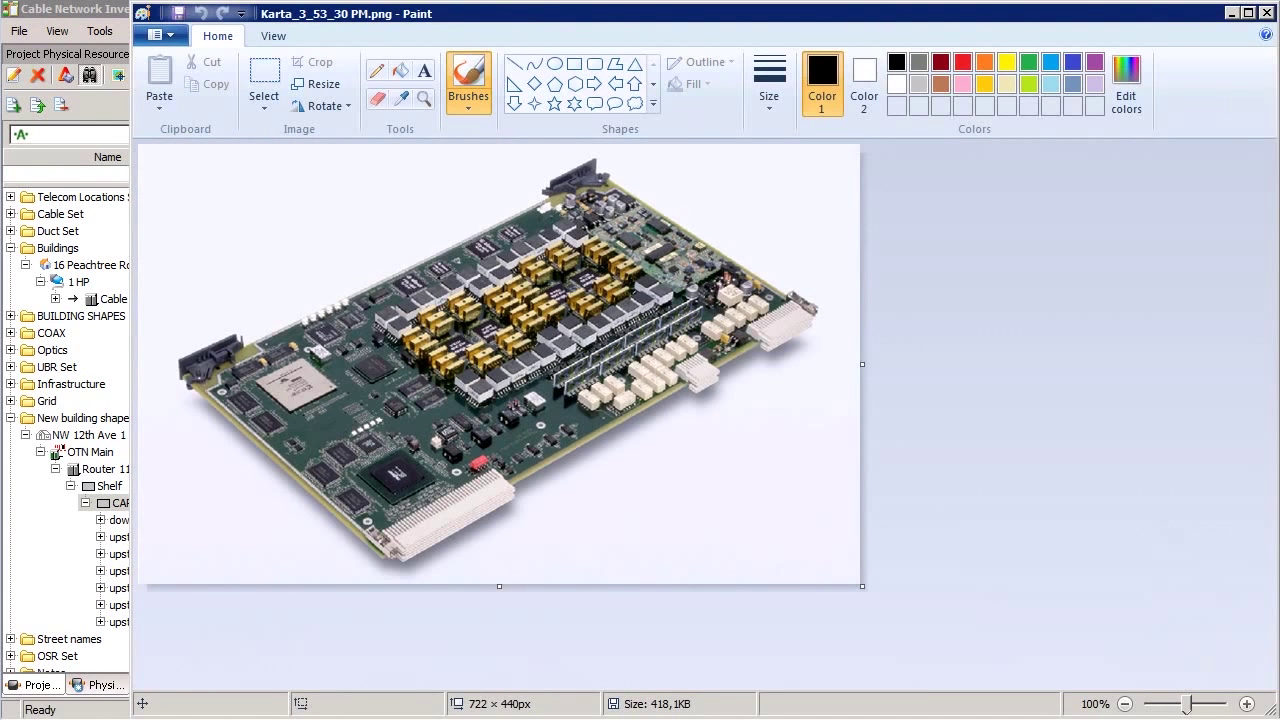
click(1266, 13)
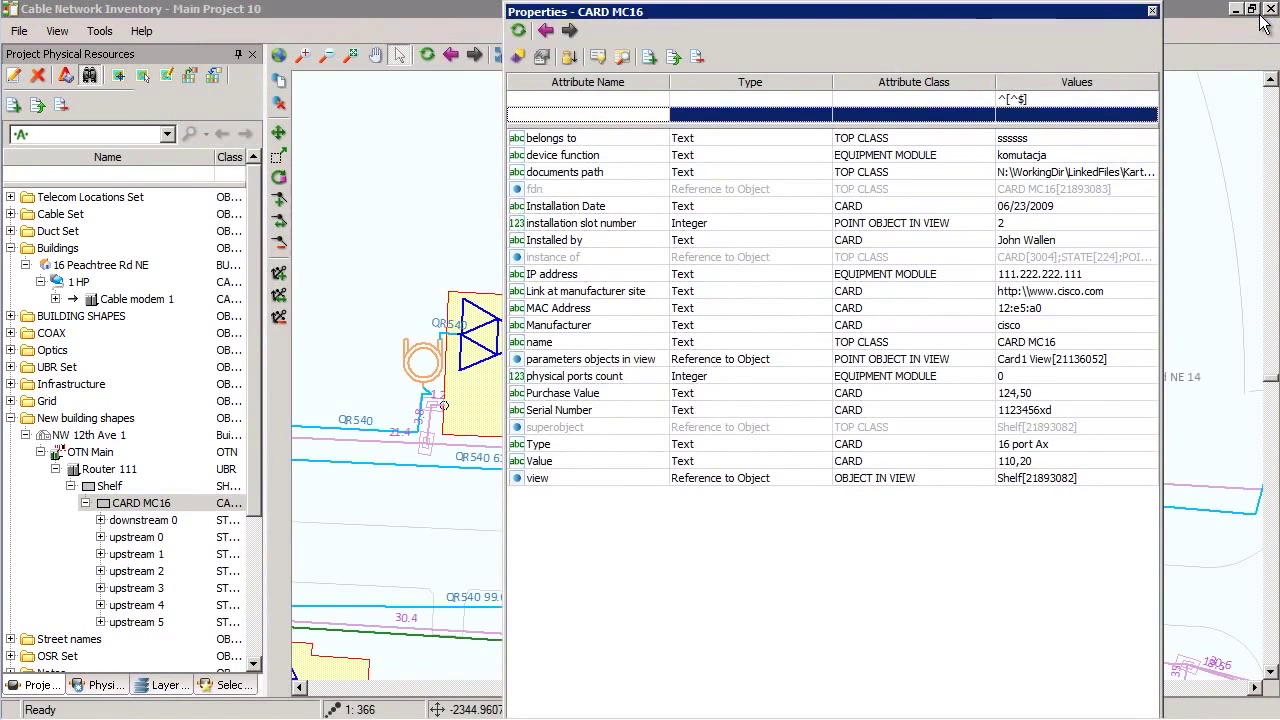
click(1152, 11)
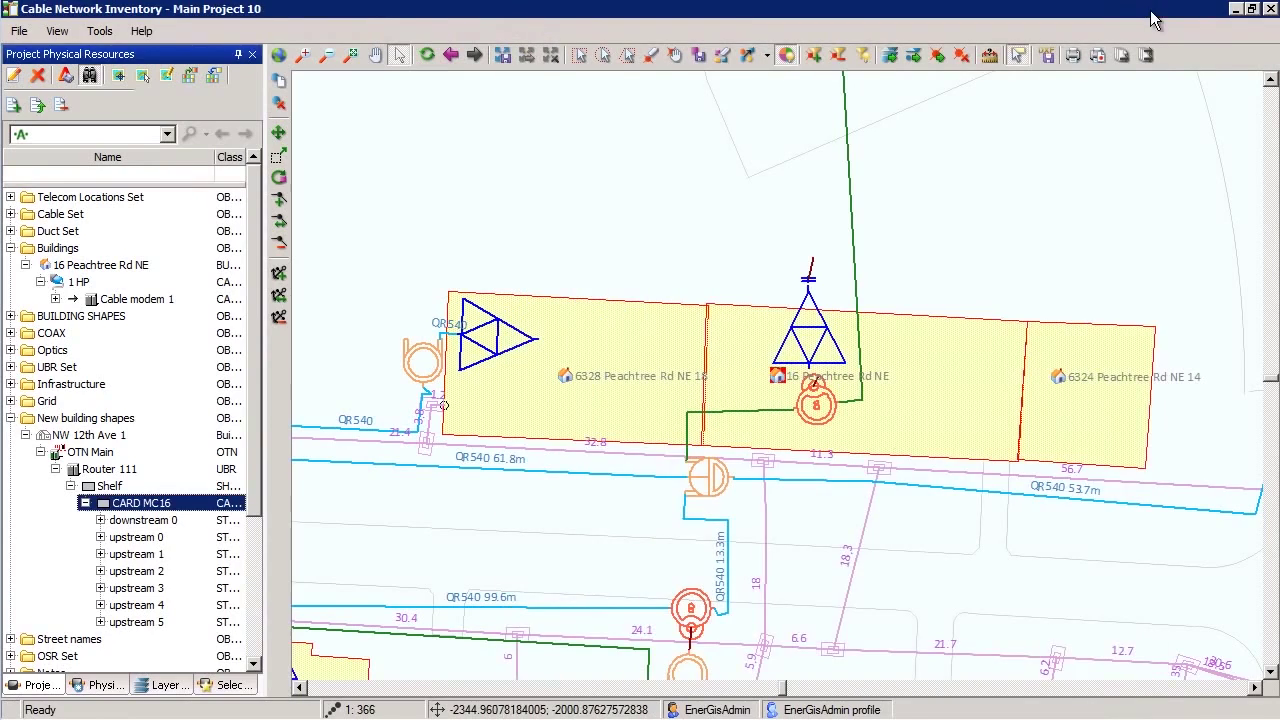
- Zoom the map out to a scale of 1:2 500
scroll(689, 260, down, 3)
scroll(766, 287, down, 2)
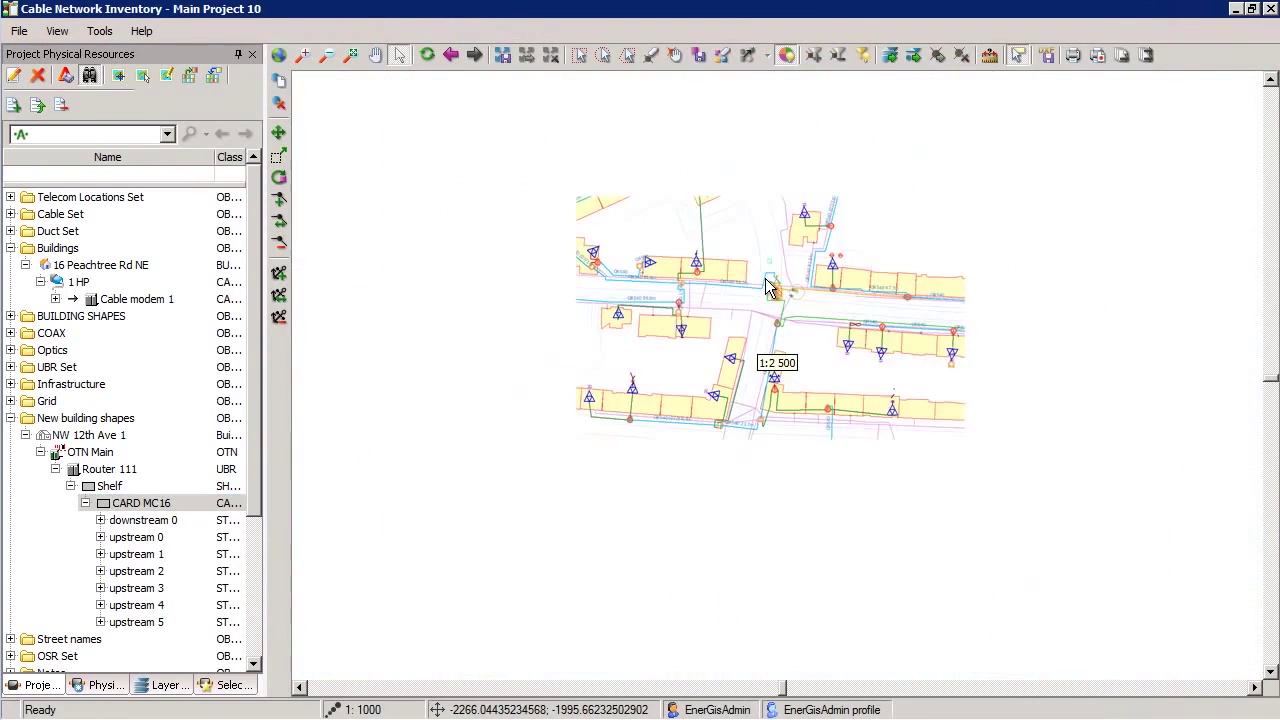